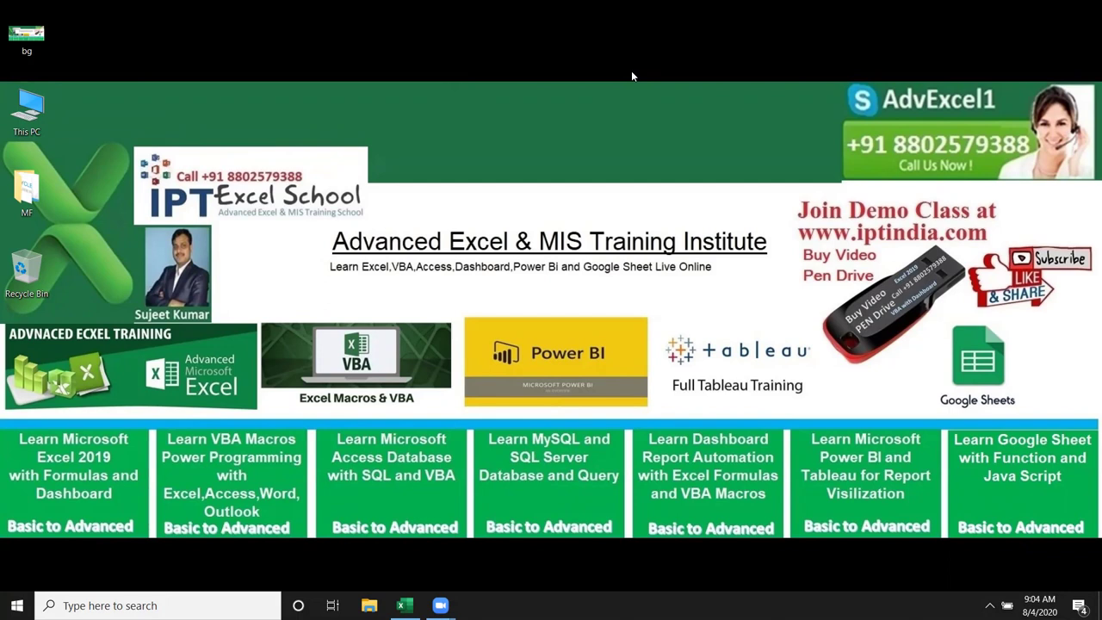
- Restore the blank Book1 Excel window from the taskbar
click(405, 603)
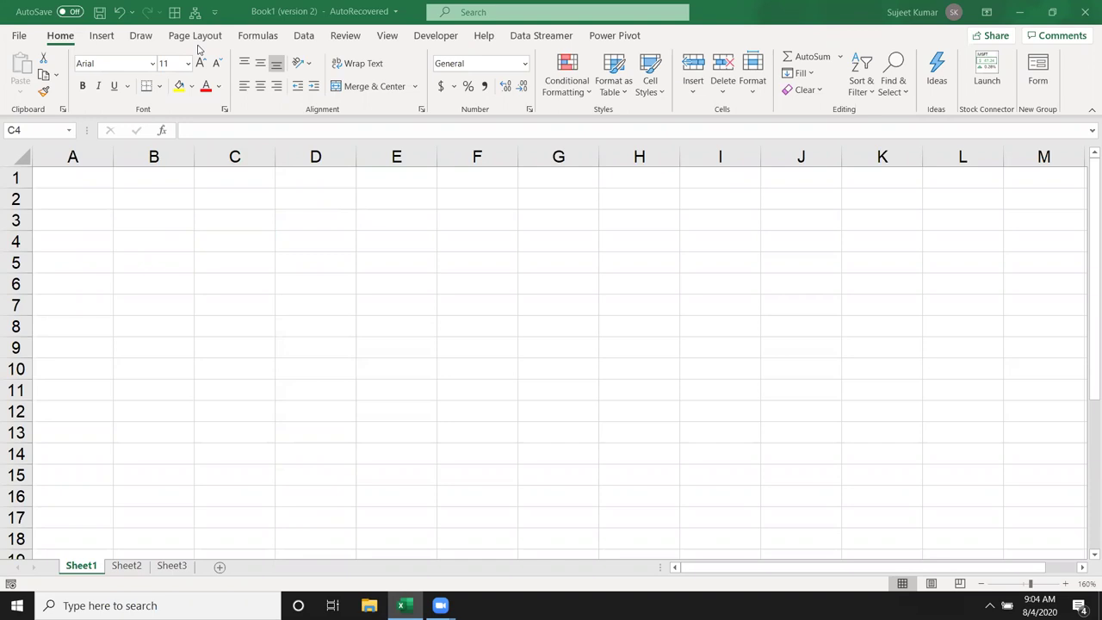
- Open the File start page and scroll through the recent workbooks list
click(20, 36)
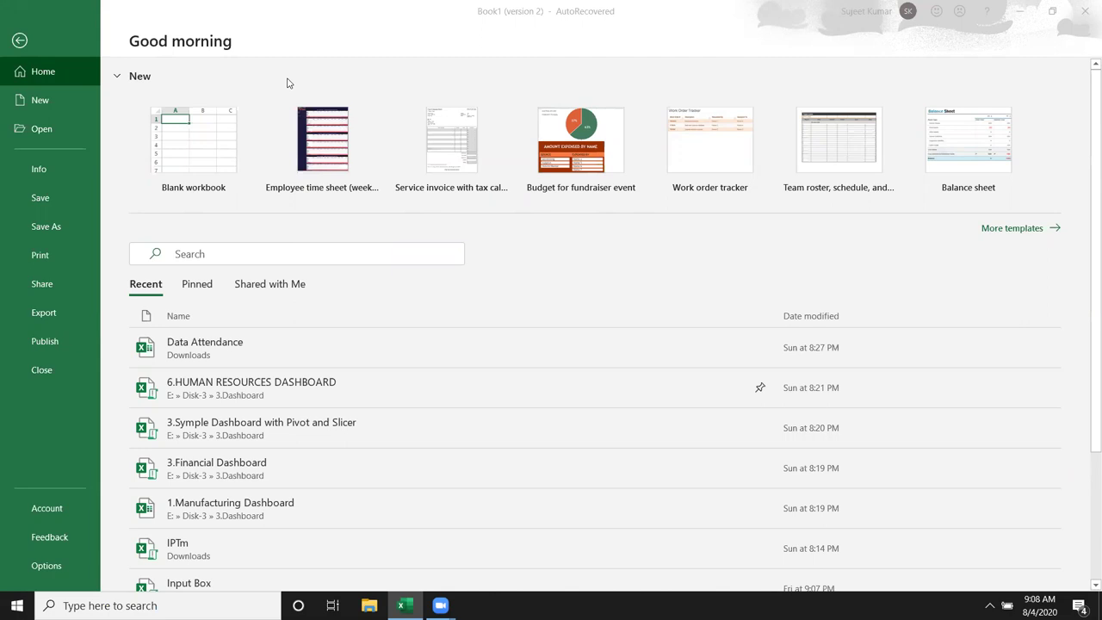
scroll(263, 267, down, 2)
scroll(263, 267, up, 2)
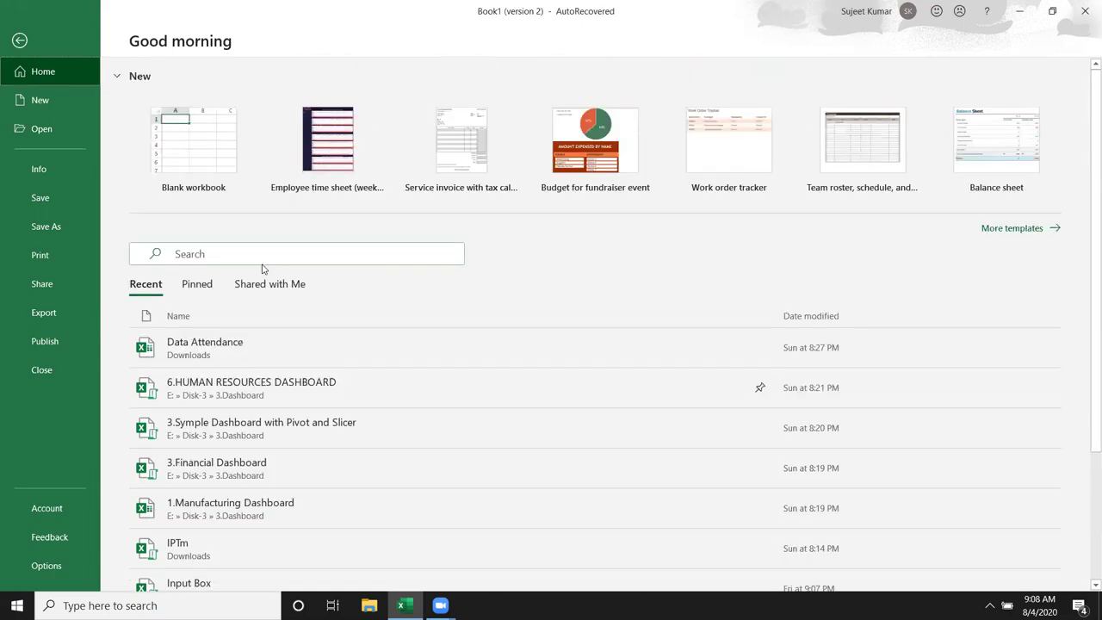
scroll(266, 277, down, 3)
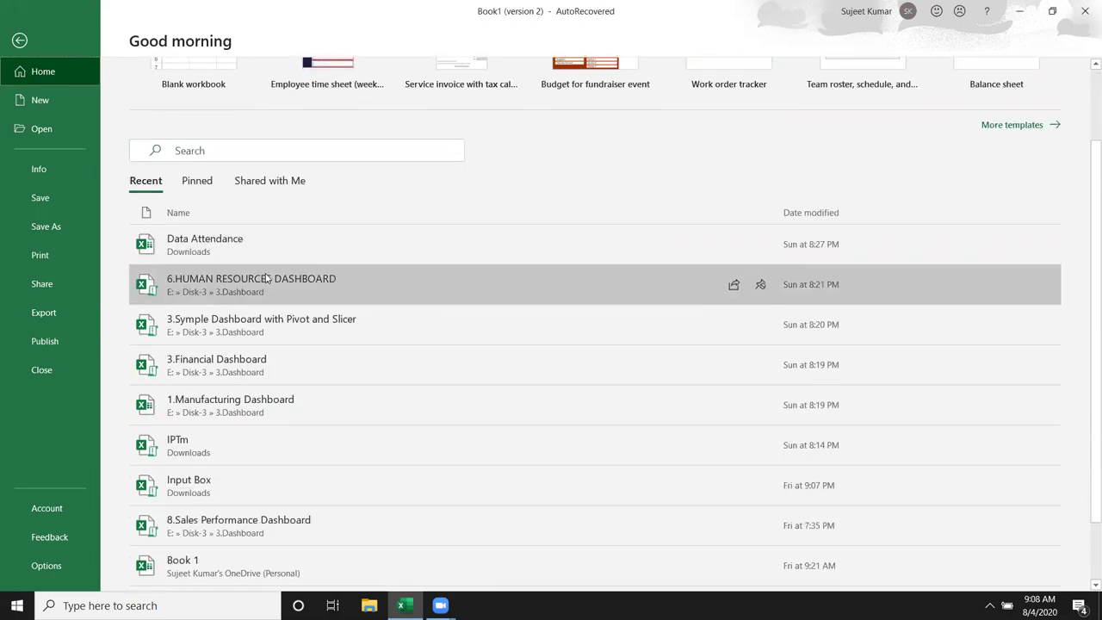
scroll(266, 277, down, 1)
scroll(266, 277, down, 1)
scroll(159, 191, up, 3)
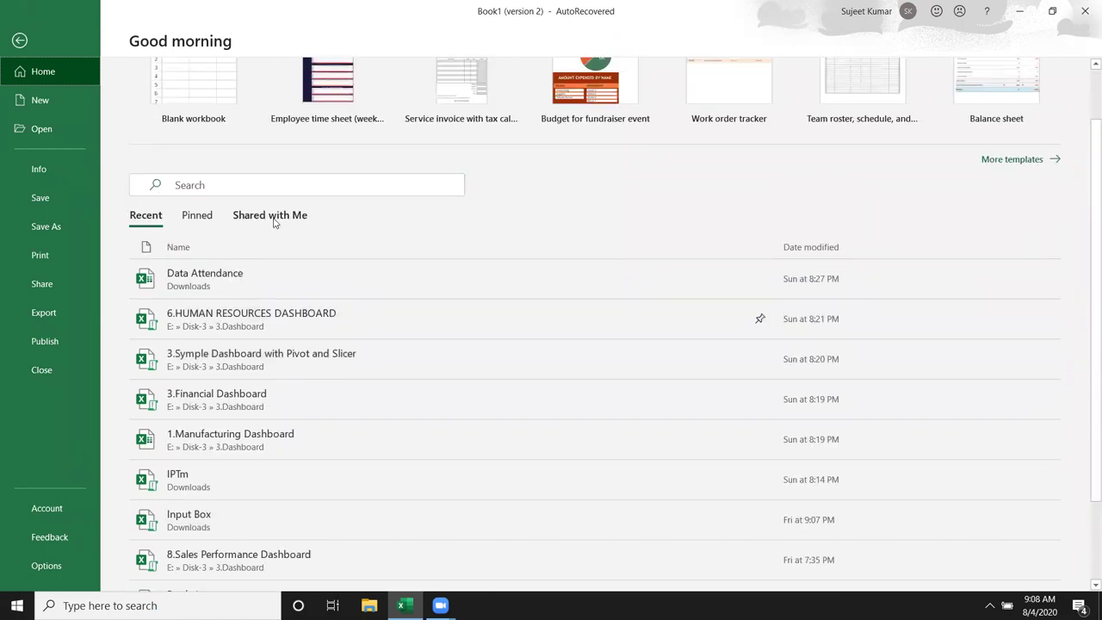
scroll(274, 219, down, 3)
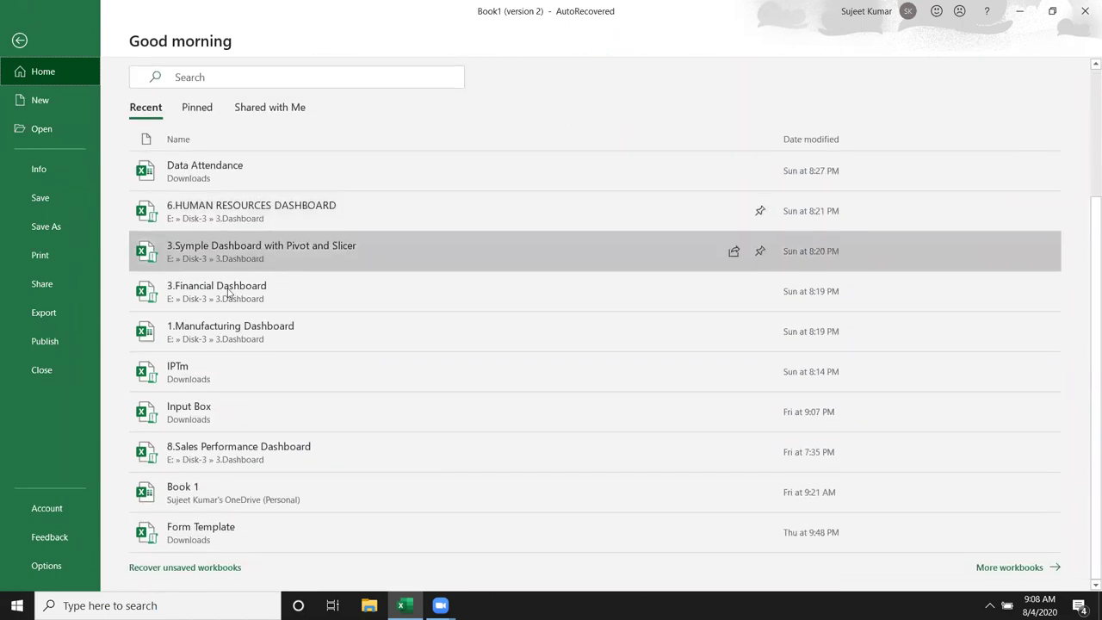
scroll(228, 291, up, 3)
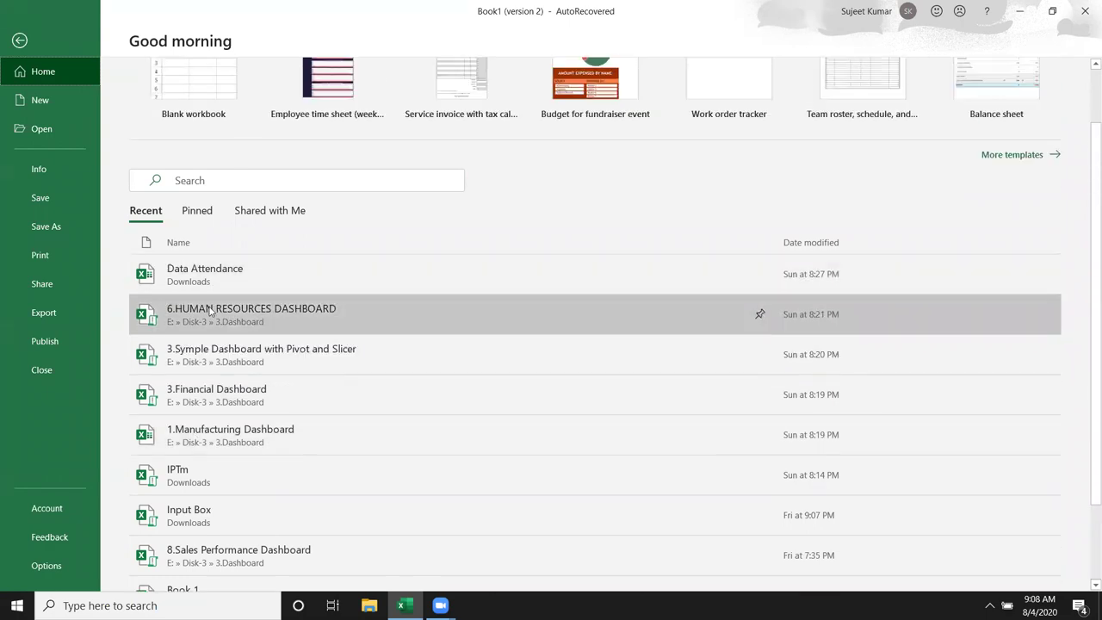
scroll(213, 310, down, 3)
scroll(207, 319, up, 4)
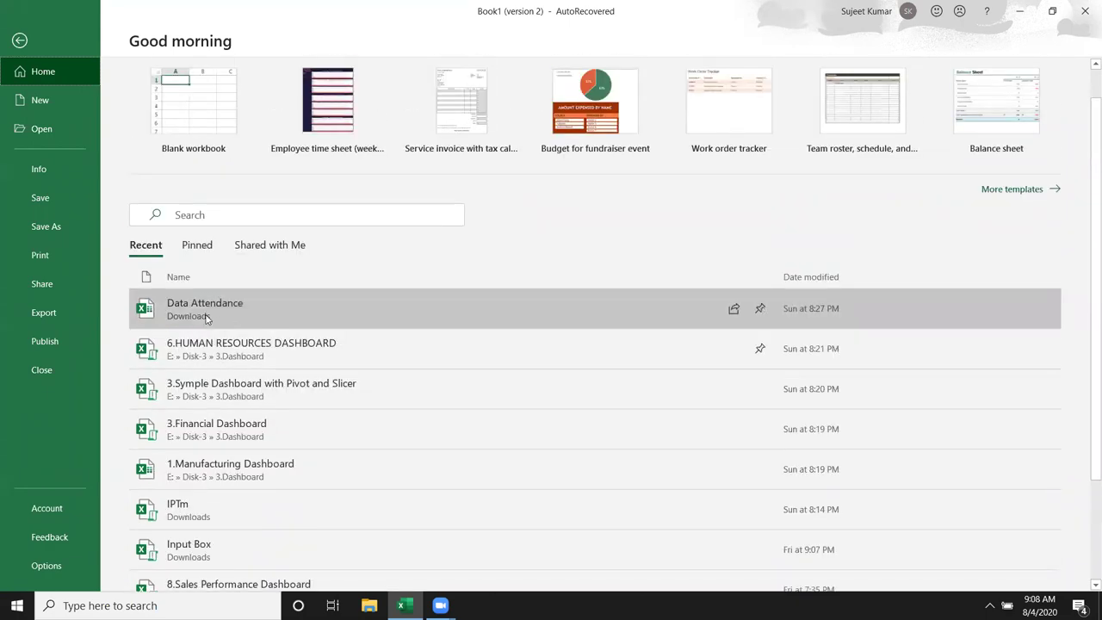
- Switch back and forth between the Pinned and Recent workbook lists
click(197, 245)
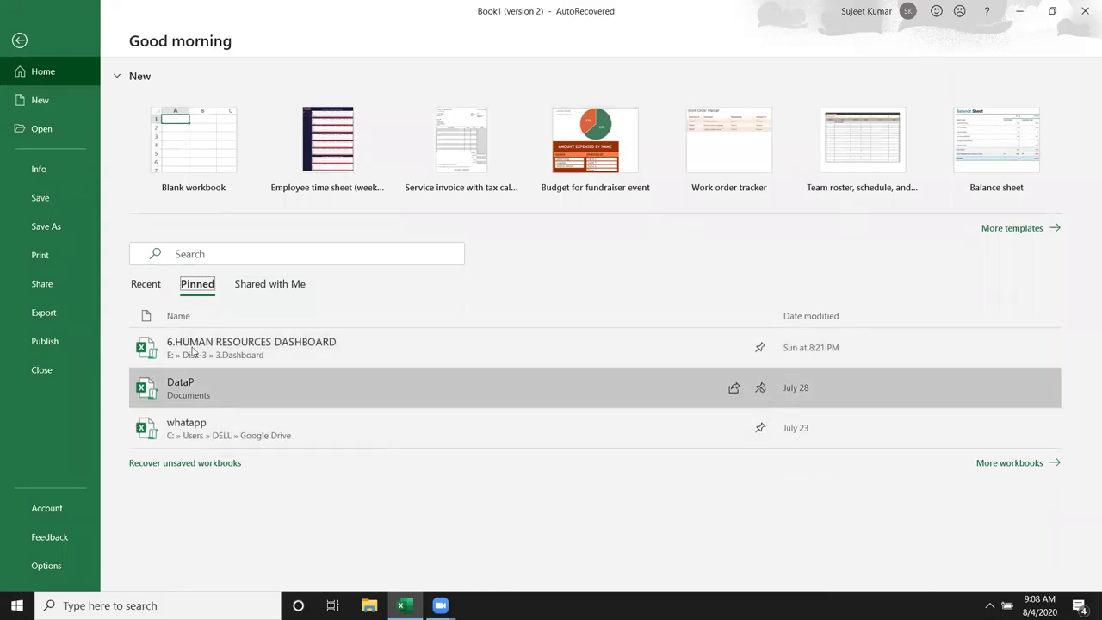
click(145, 284)
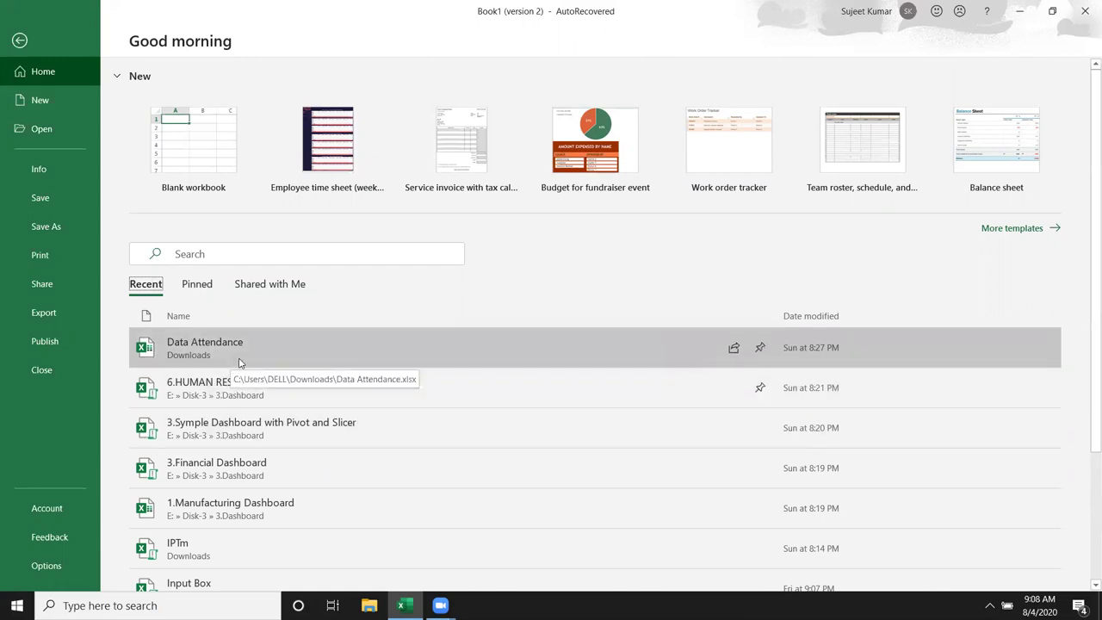
scroll(232, 360, down, 2)
scroll(233, 360, down, 1)
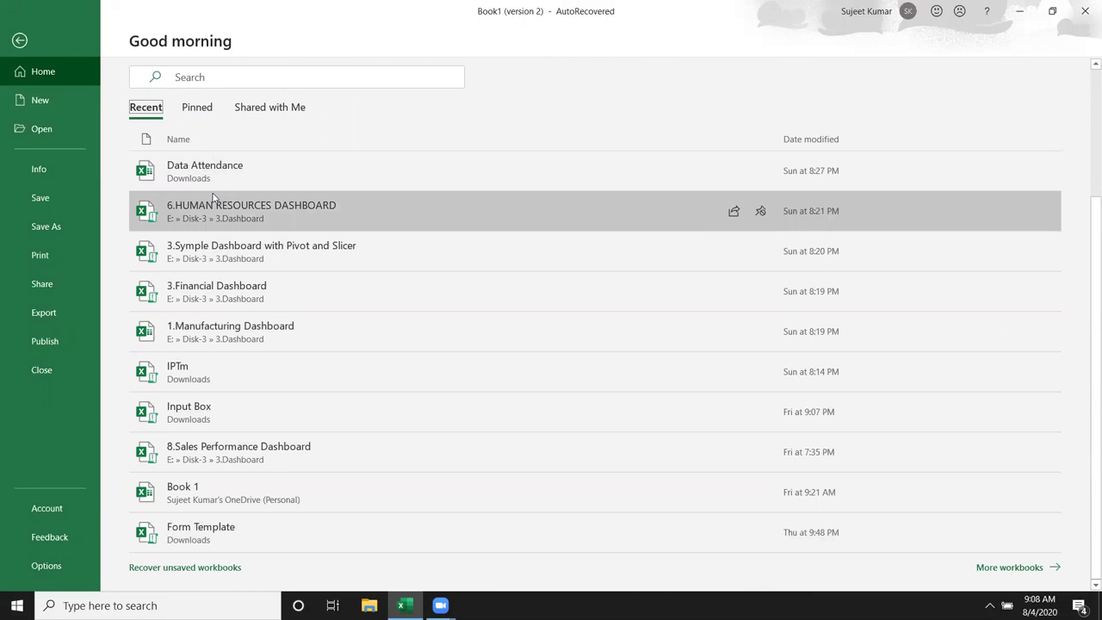
scroll(211, 199, up, 1)
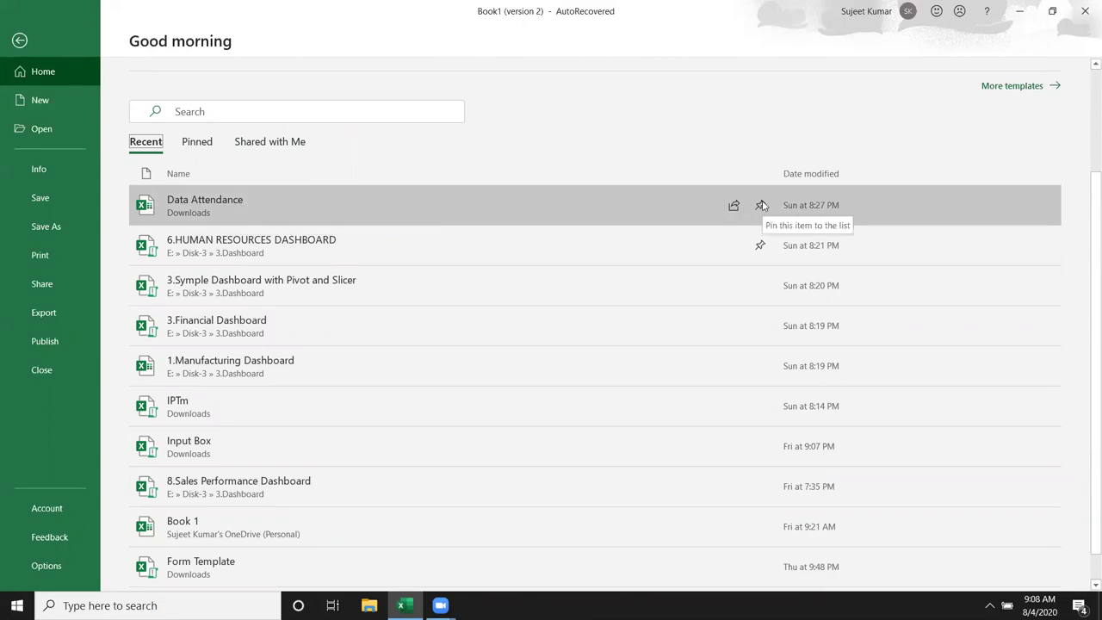
click(197, 143)
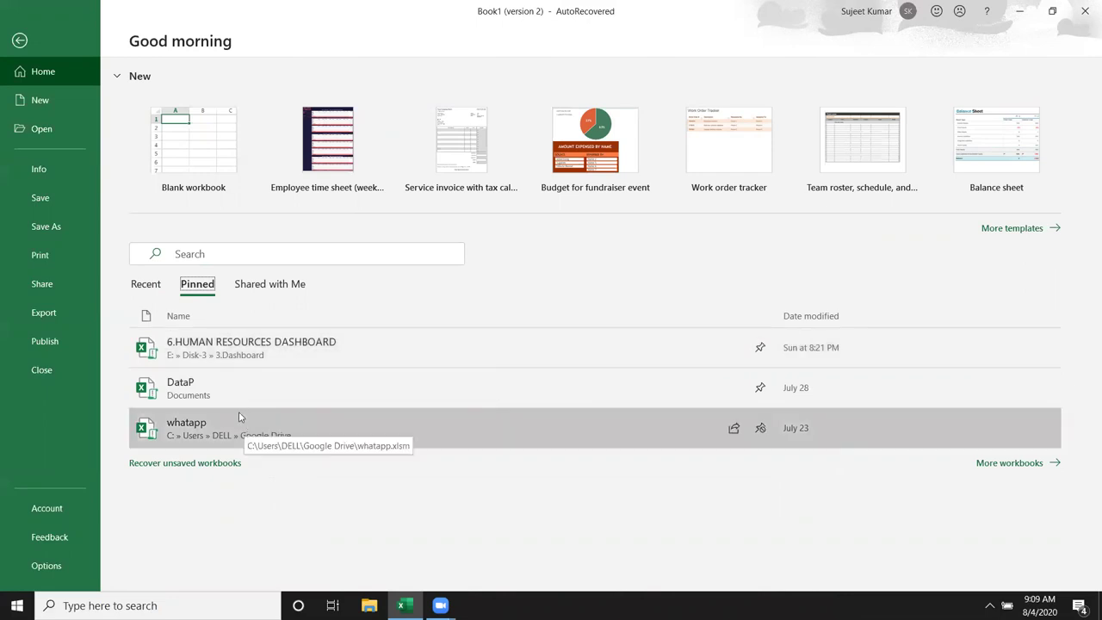
click(147, 292)
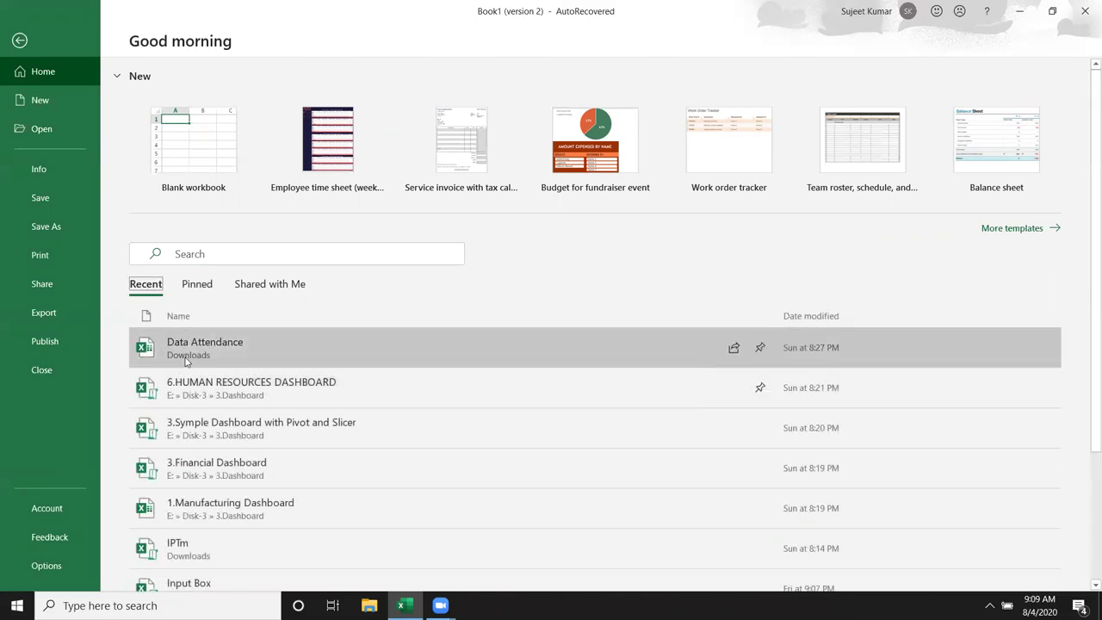
click(197, 286)
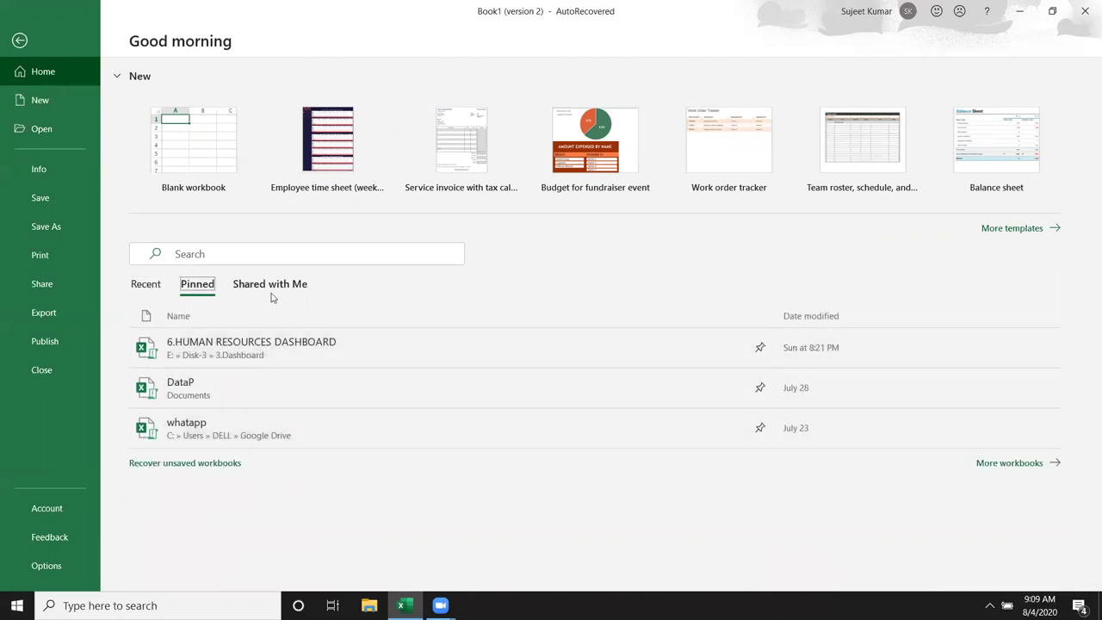
- Show the Shared with Me list and scroll through it
click(269, 292)
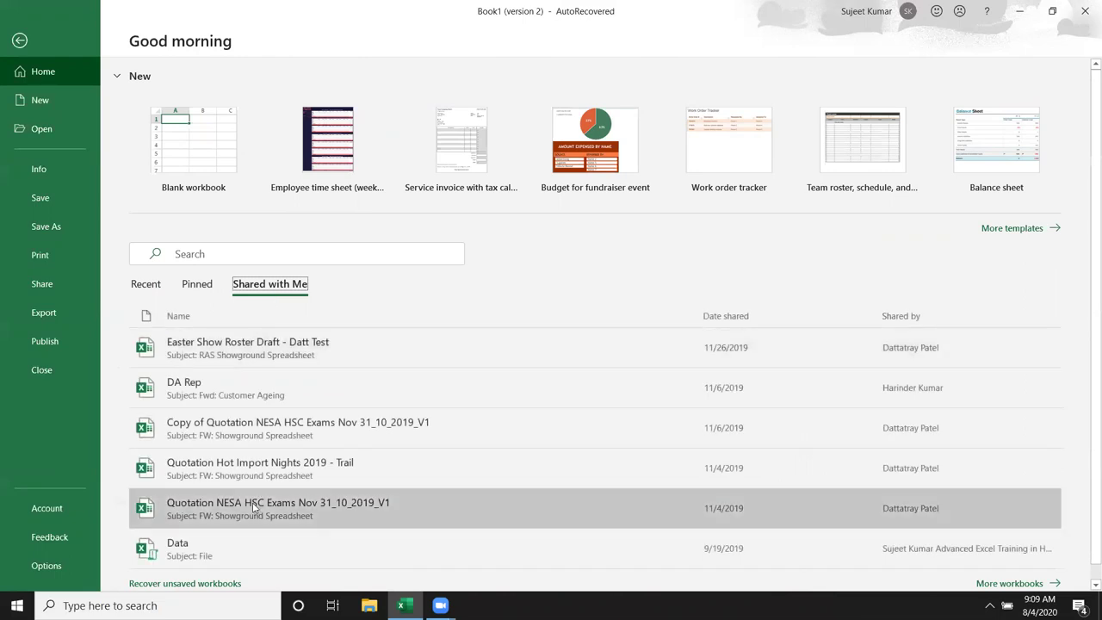
scroll(252, 507, down, 1)
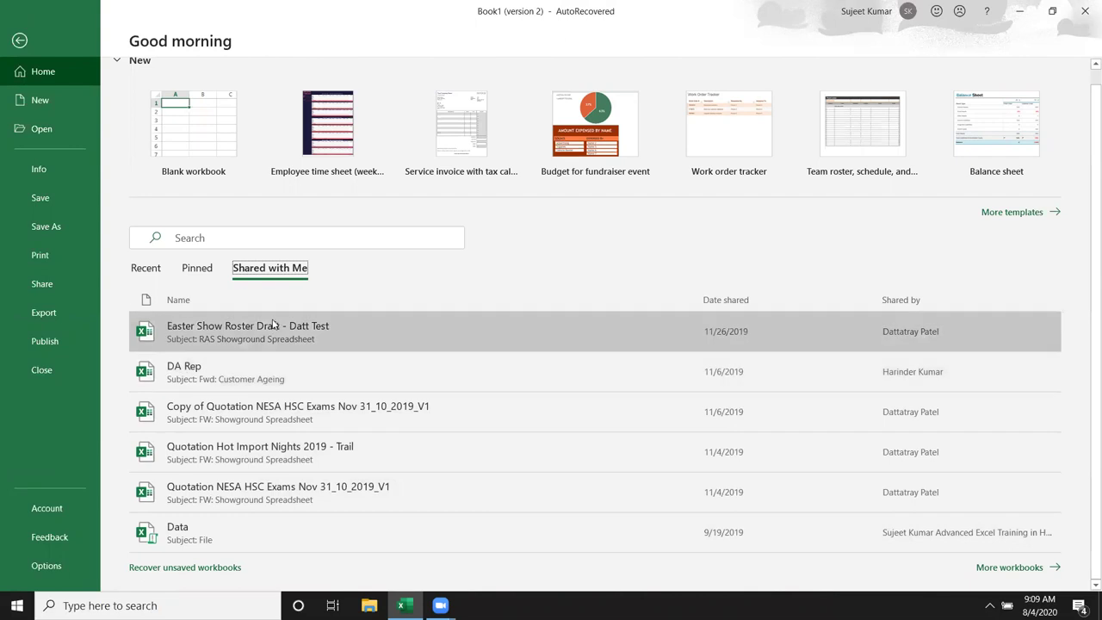
scroll(285, 358, up, 1)
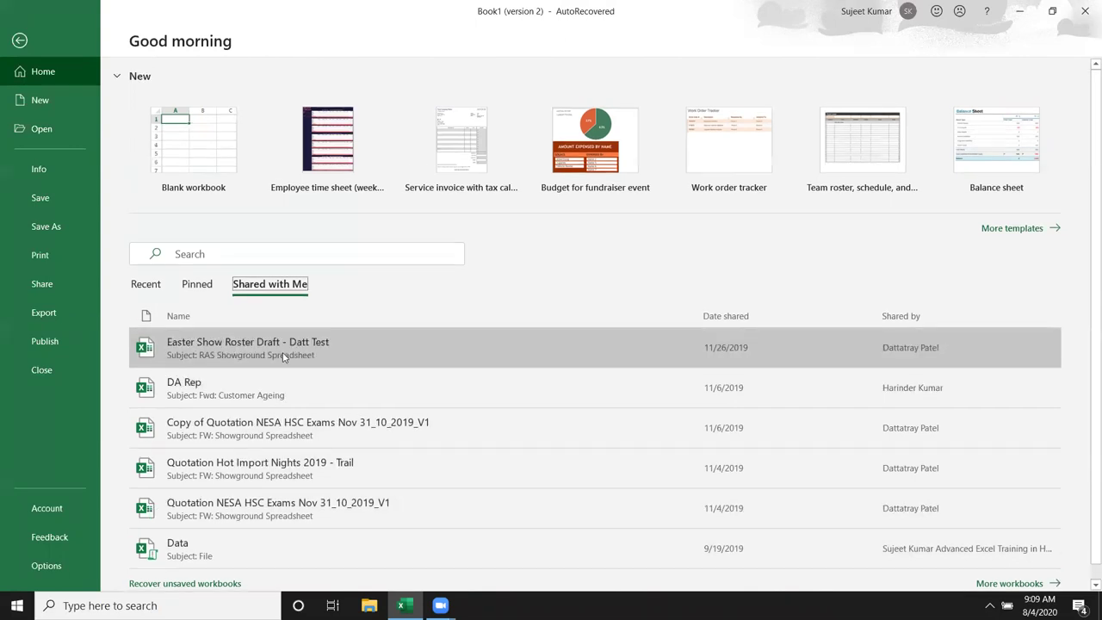
- Browse the New page's template gallery, then select the online template search box
click(66, 104)
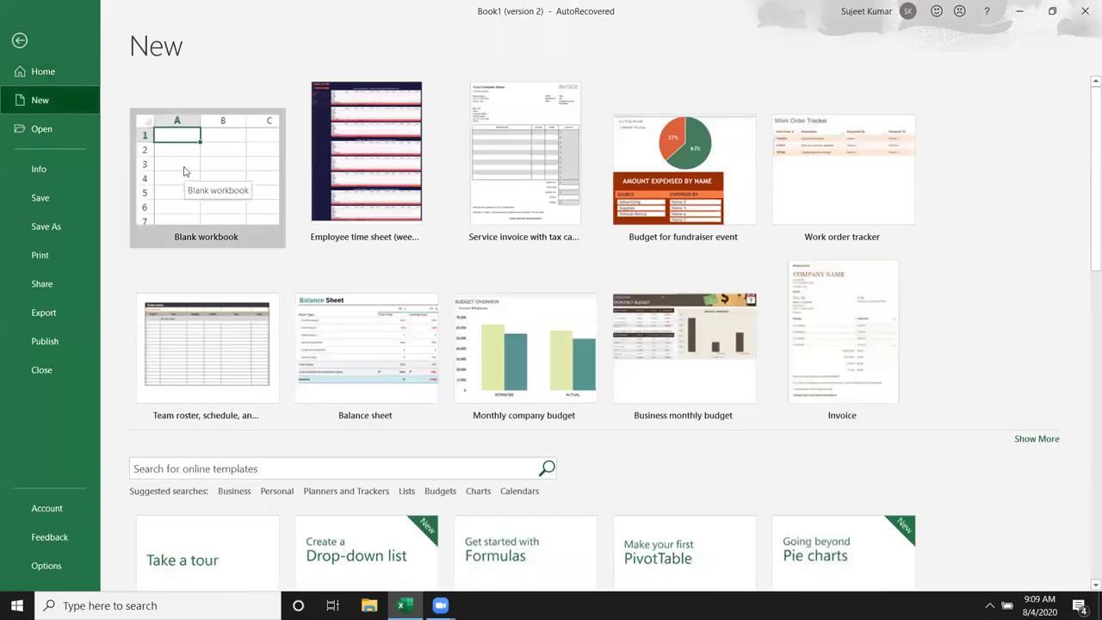
scroll(223, 404, down, 2)
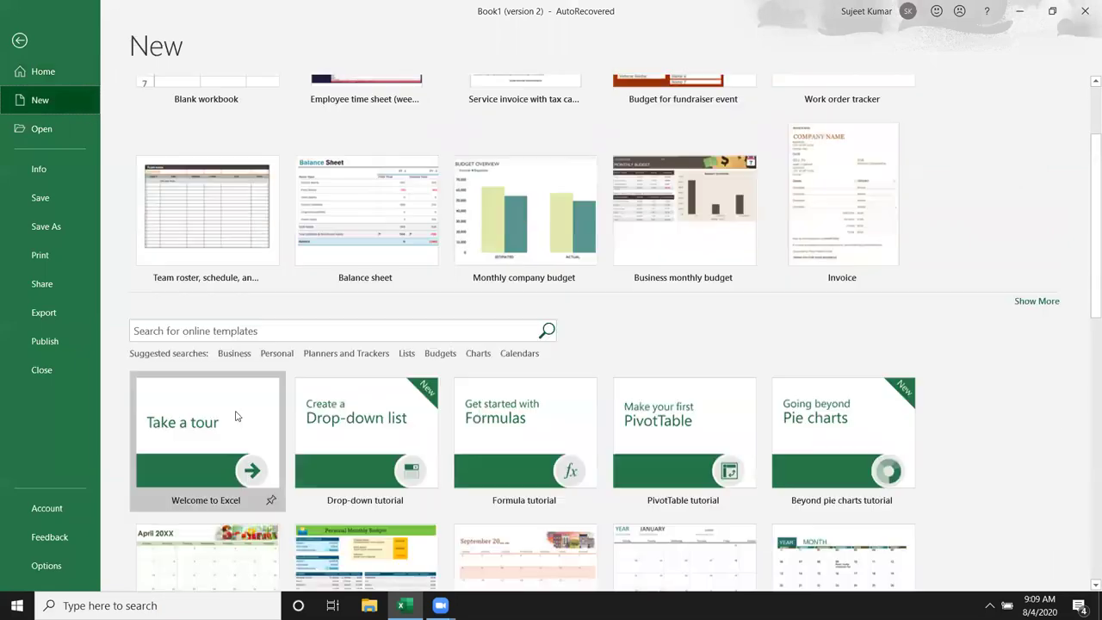
scroll(237, 417, down, 3)
scroll(237, 417, down, 2)
scroll(234, 416, down, 4)
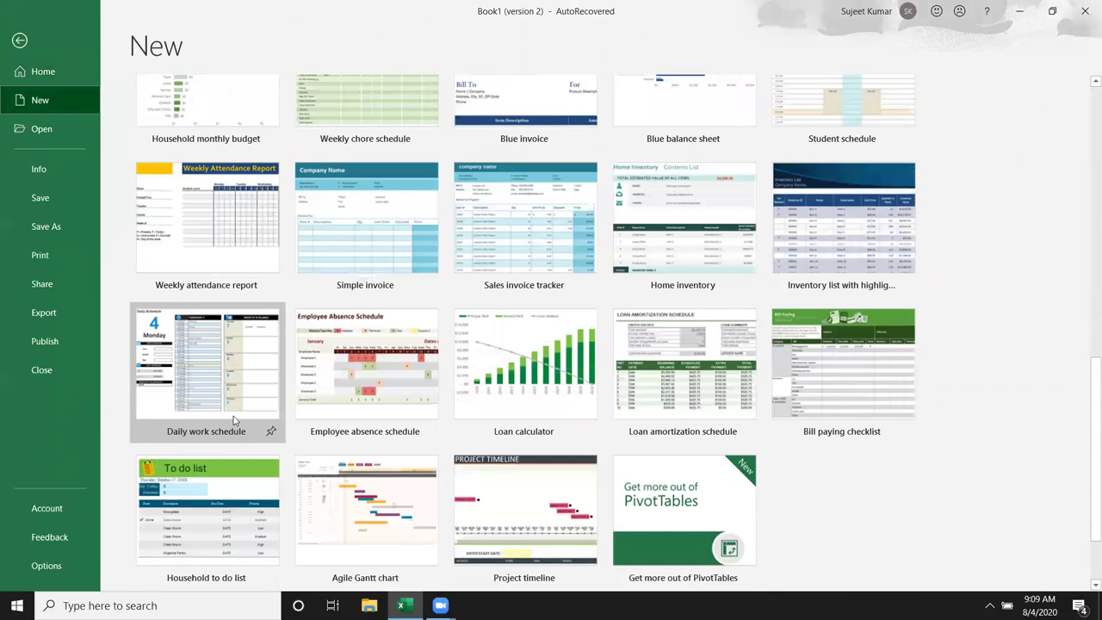
scroll(232, 416, down, 2)
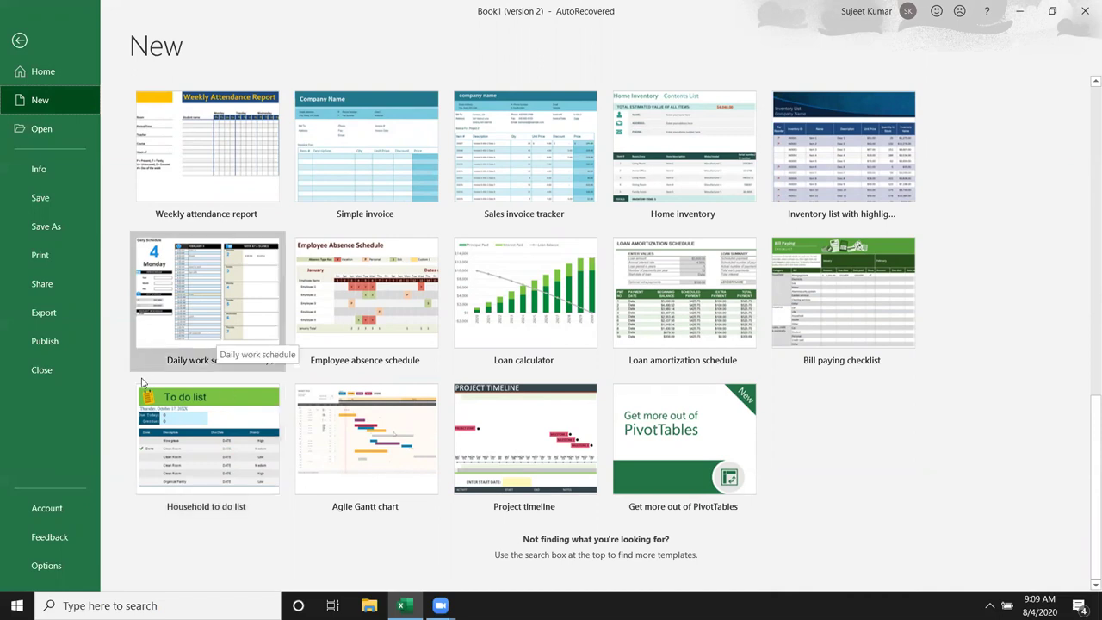
scroll(211, 323, up, 2)
scroll(211, 324, up, 4)
scroll(211, 323, up, 3)
scroll(211, 324, up, 2)
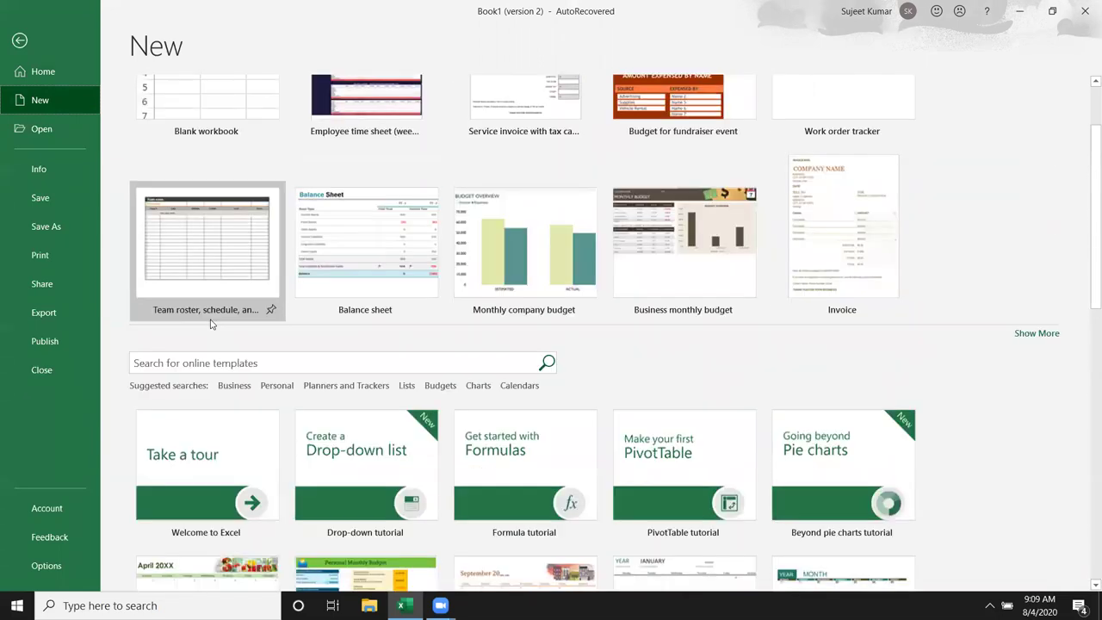
scroll(211, 324, up, 1)
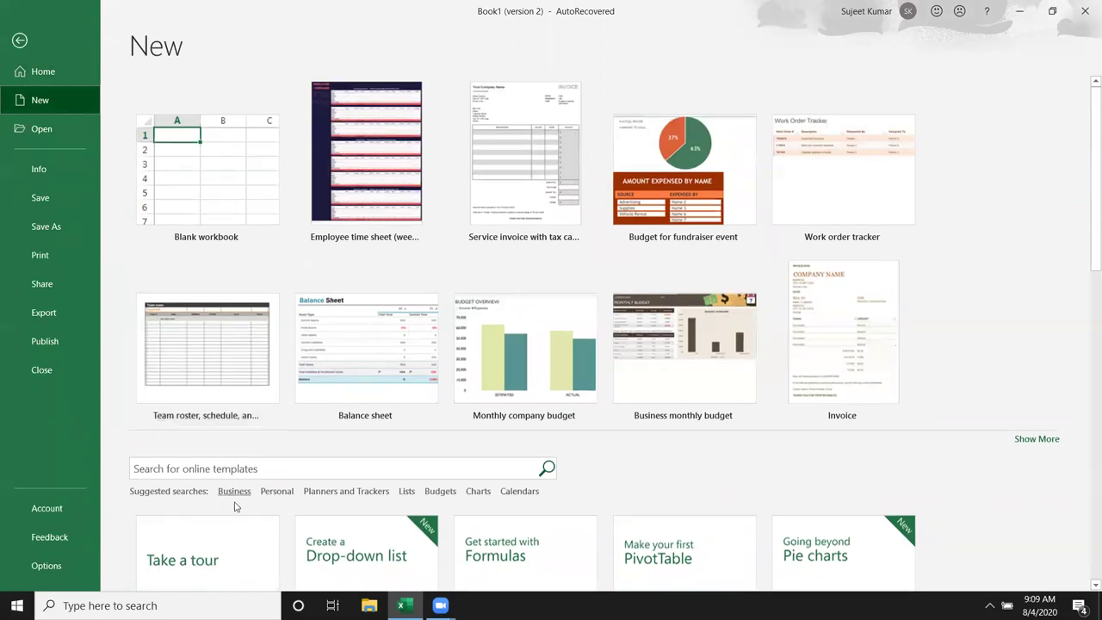
click(238, 470)
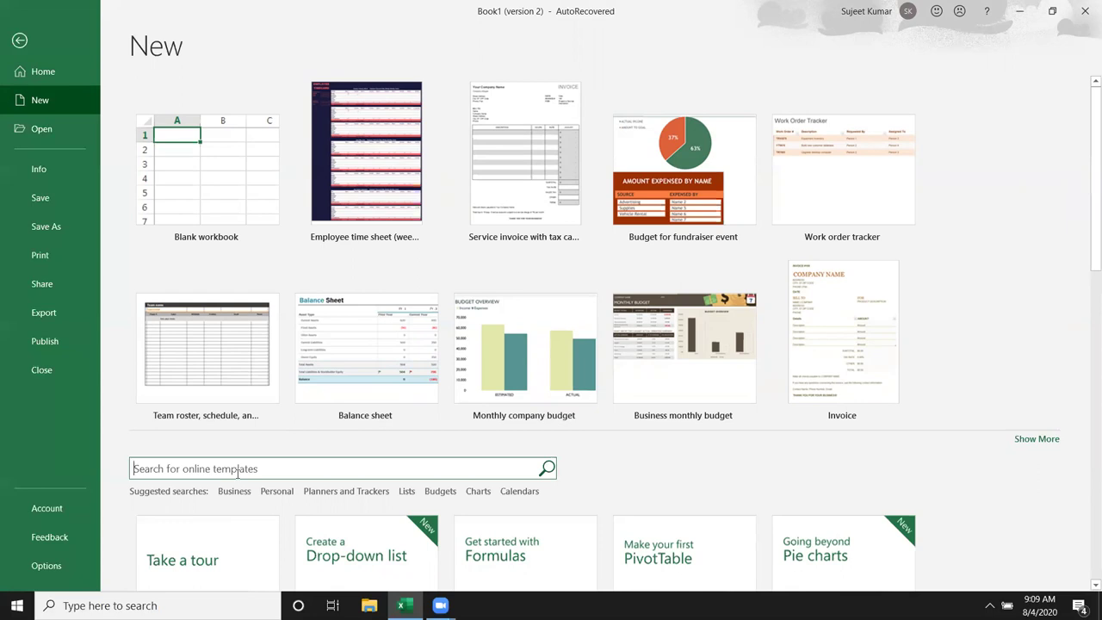
- Search online templates for 'project' and scroll through the results
text(project)
key(Return)
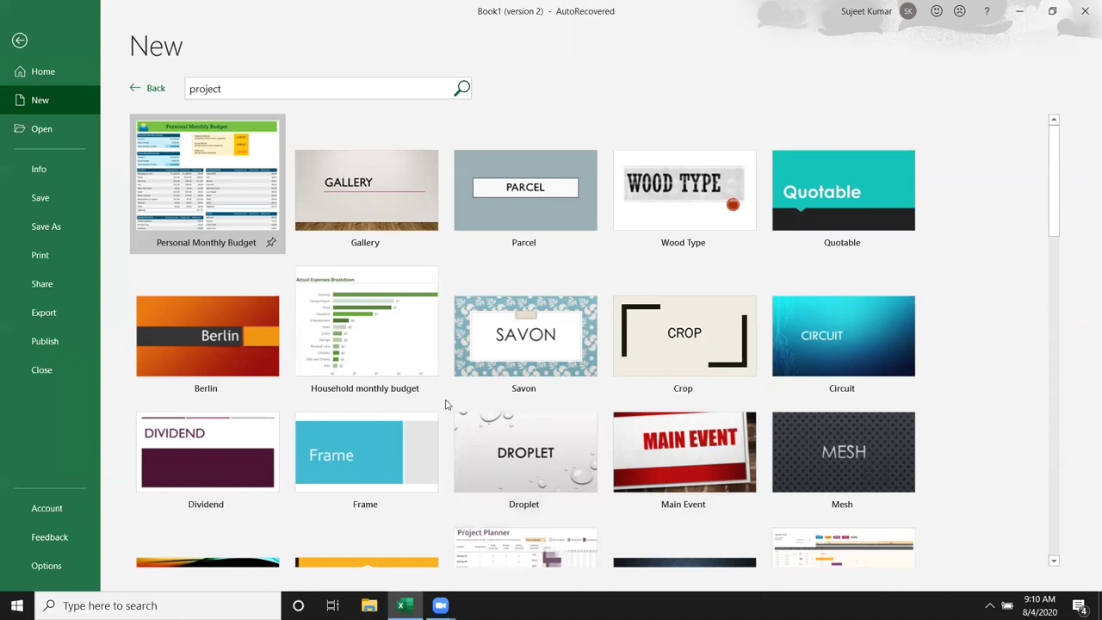
scroll(448, 413, down, 3)
scroll(443, 411, down, 1)
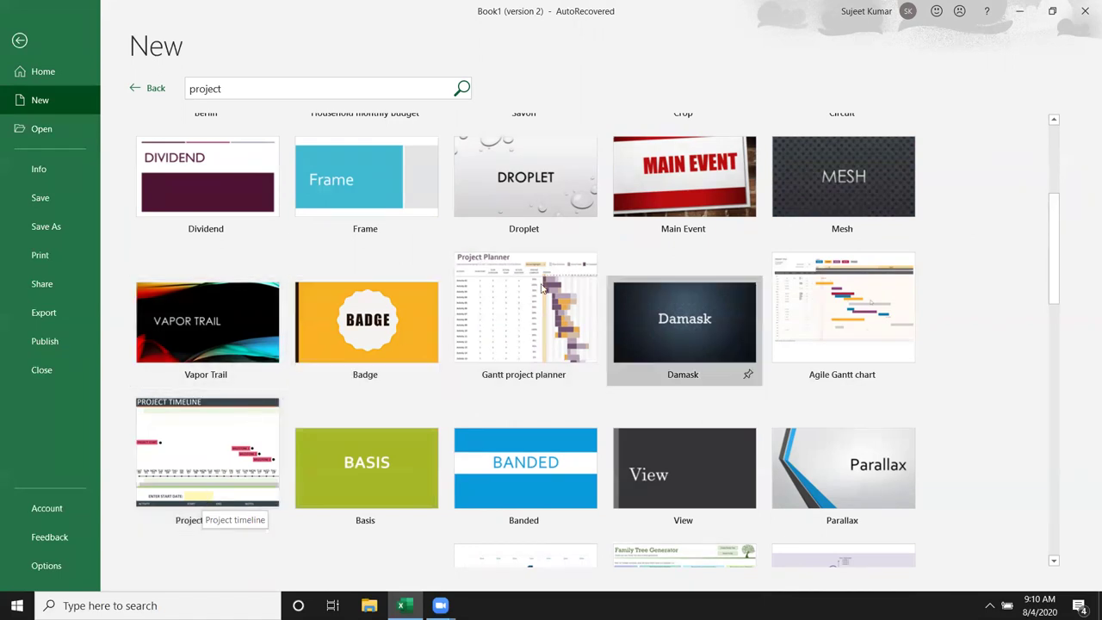
scroll(413, 370, up, 1)
scroll(413, 373, up, 1)
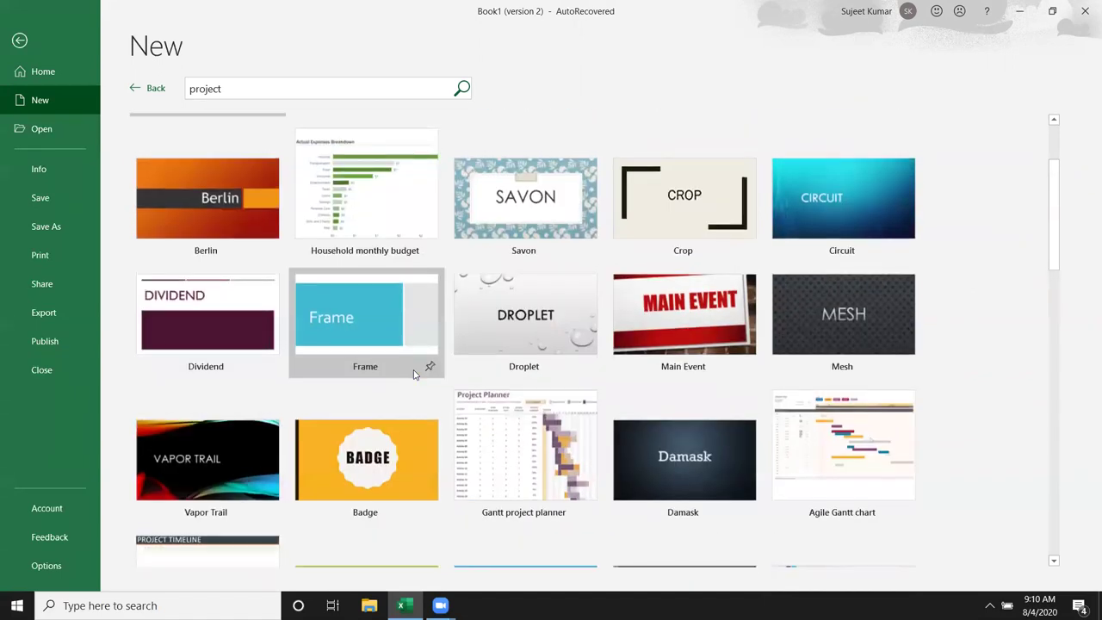
scroll(414, 373, up, 1)
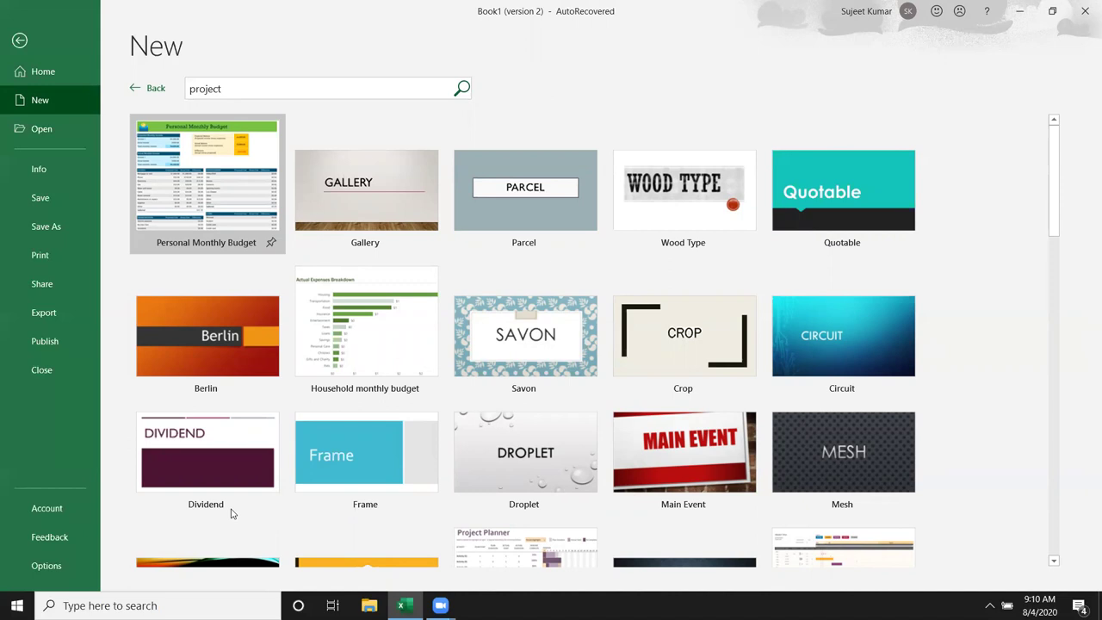
click(19, 41)
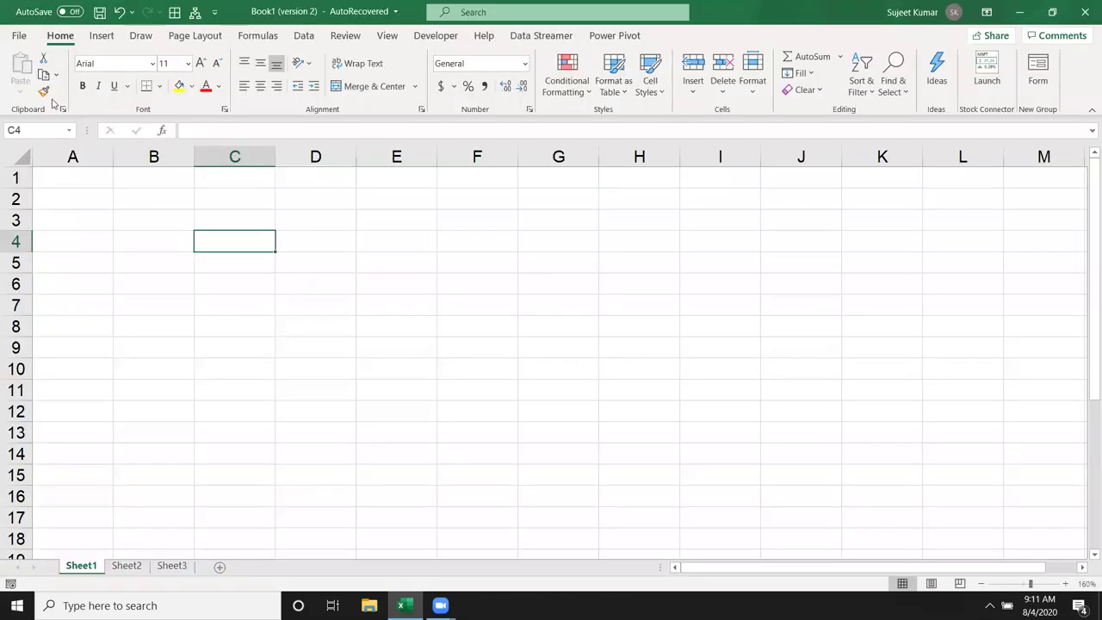
click(16, 43)
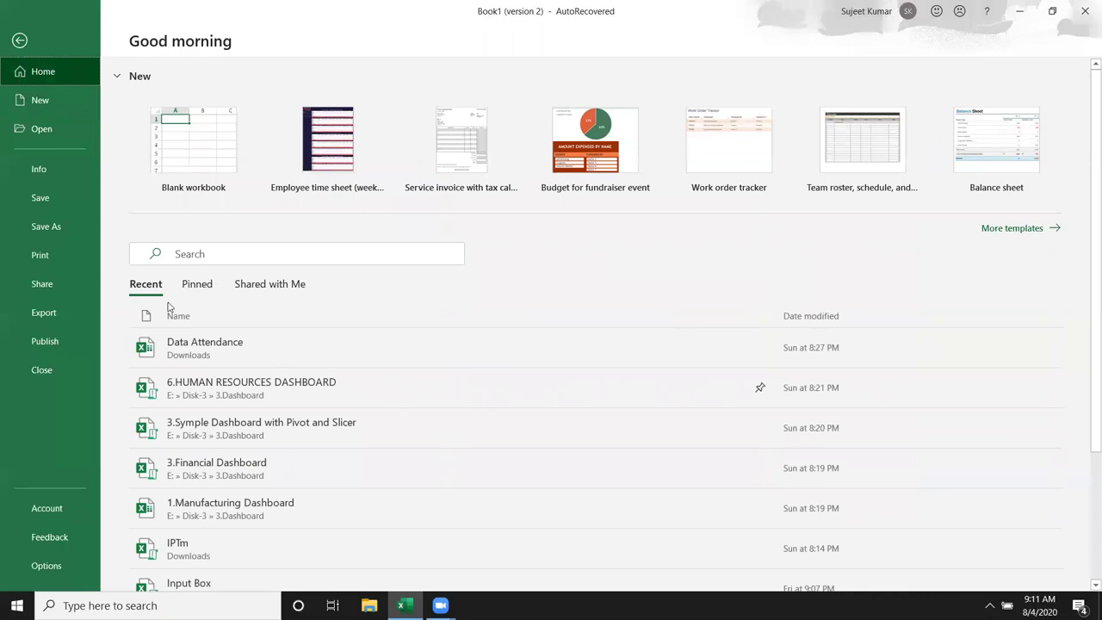
key(Escape)
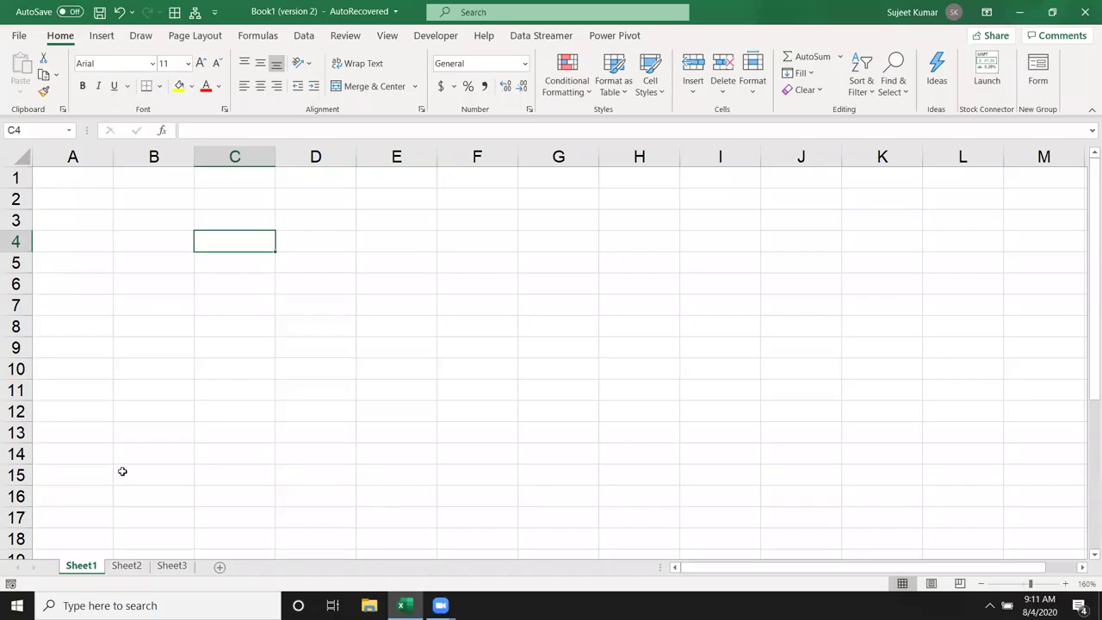
click(203, 256)
click(91, 177)
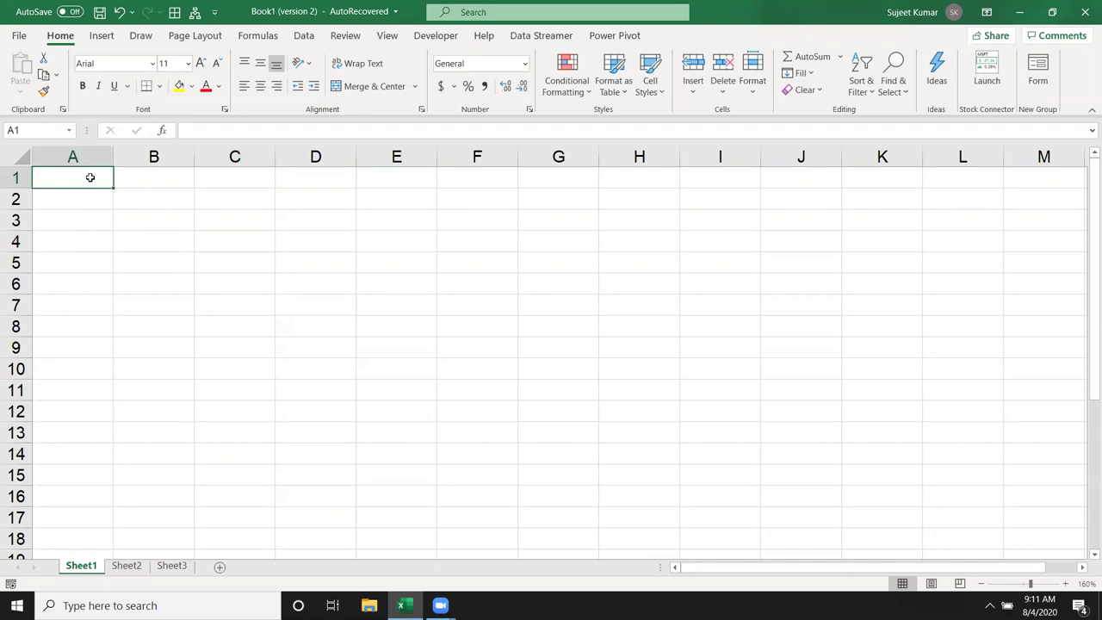
- Merge and center A1:G2 with the title 'Daily Sales Report', enlarged twice to 18 pt
mouse_move(91, 178)
mouse_down()
mouse_move(229, 212)
mouse_move(561, 215)
mouse_move(591, 205)
mouse_up()
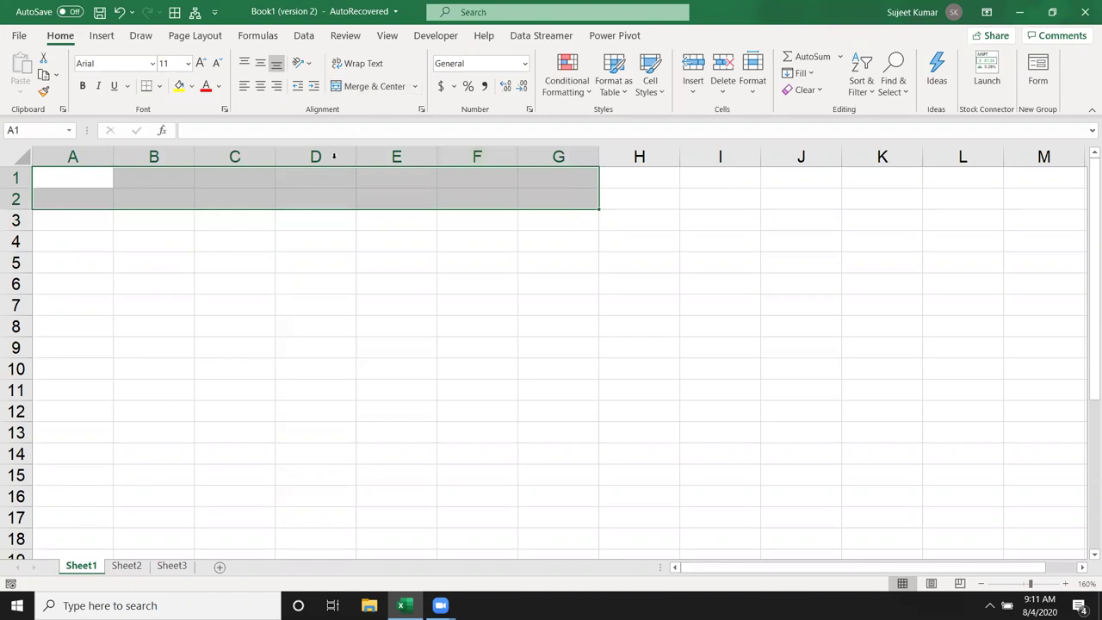
click(349, 88)
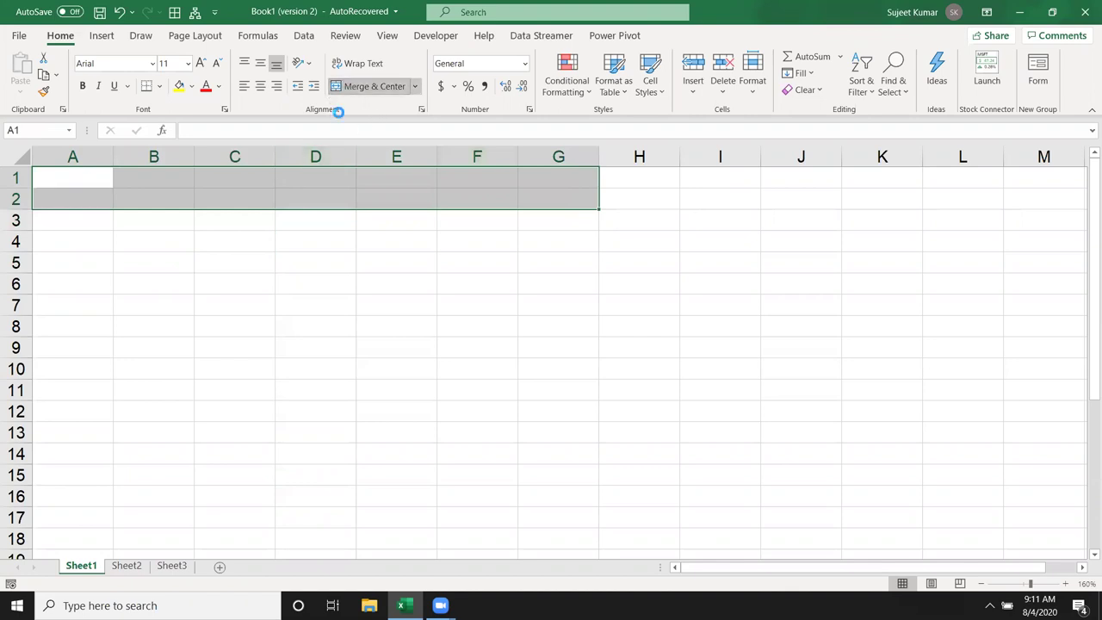
text(Daily Sales Report)
key(Return)
click(298, 180)
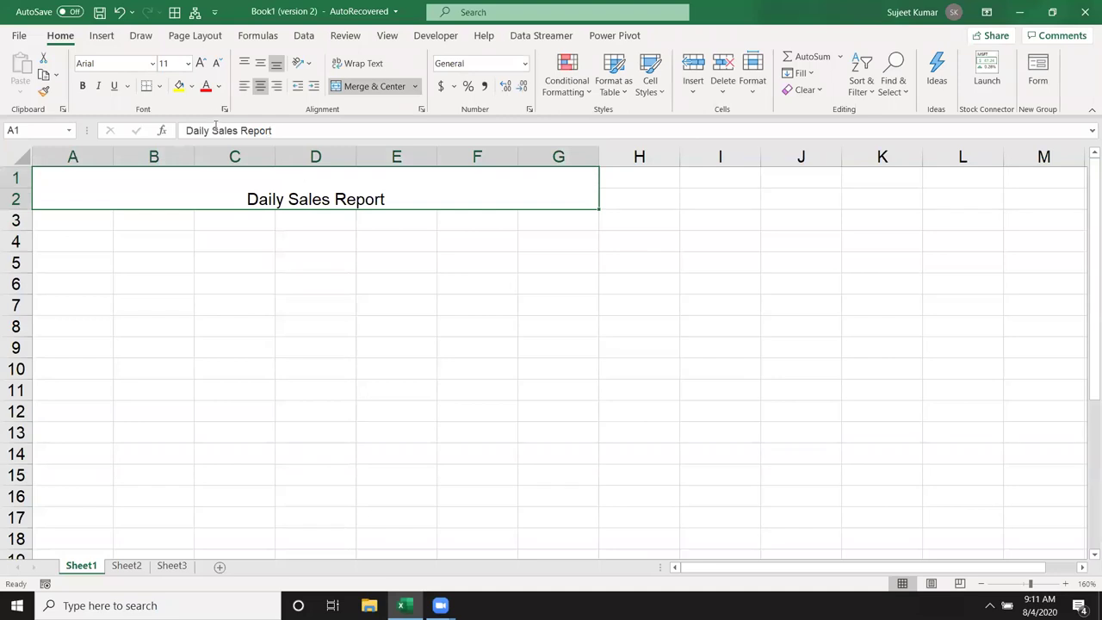
click(200, 63)
click(201, 63)
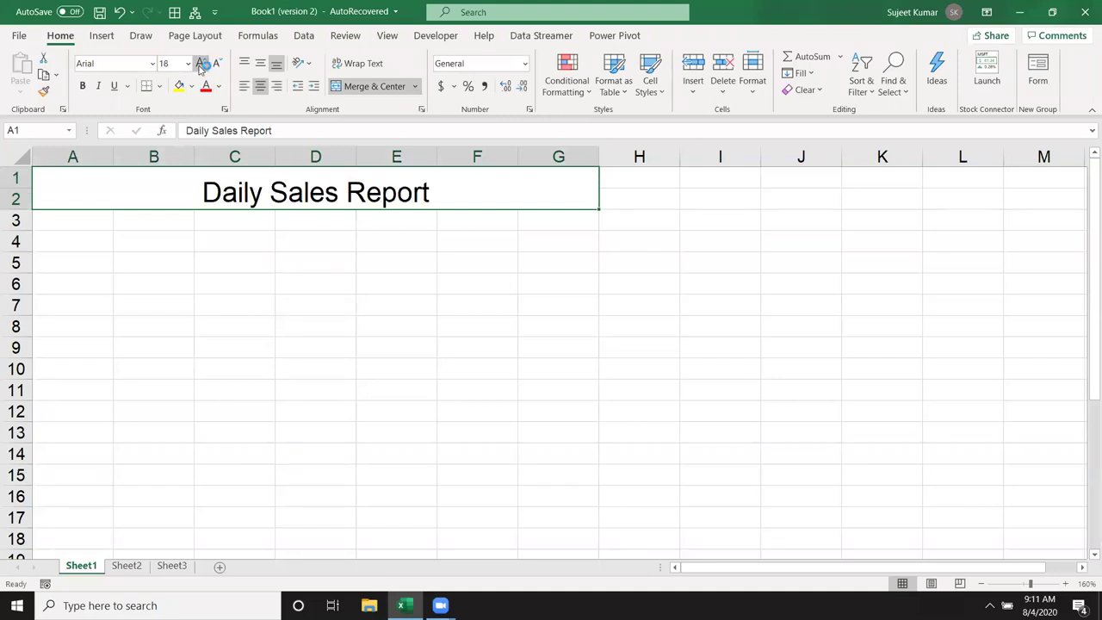
click(78, 256)
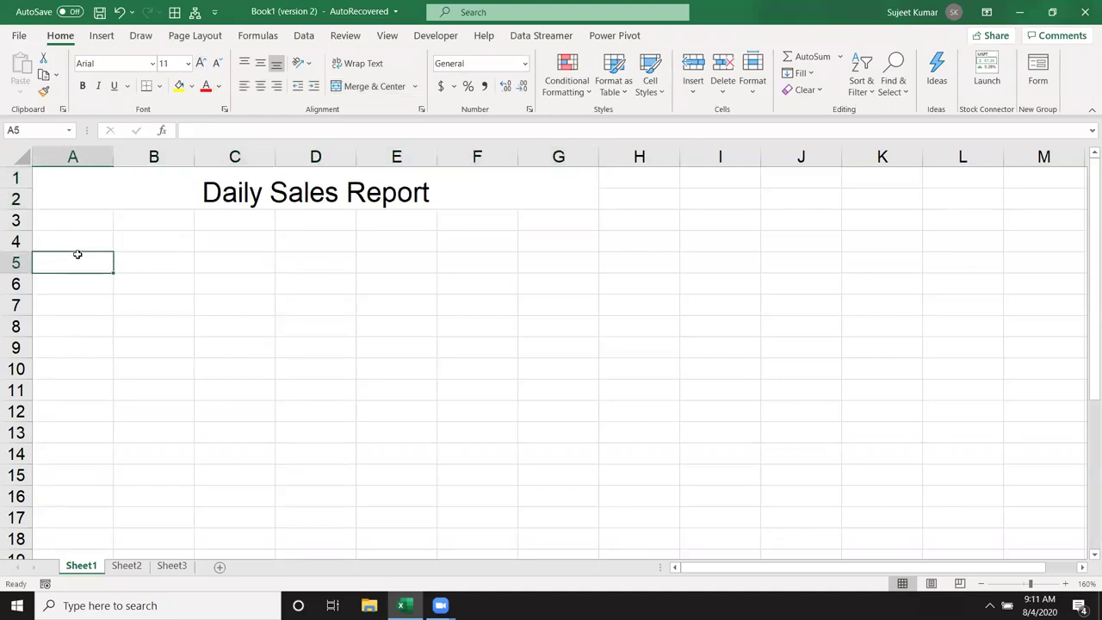
key(Up)
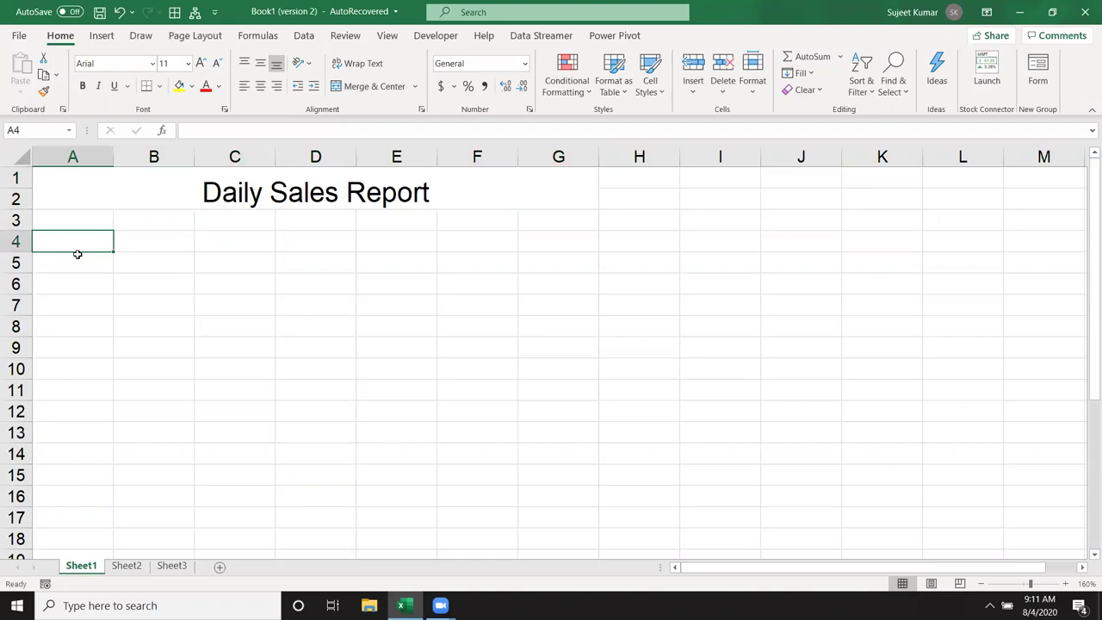
- Enter the labels 'Store' in A4 and 'Location' in E4
text(Store)
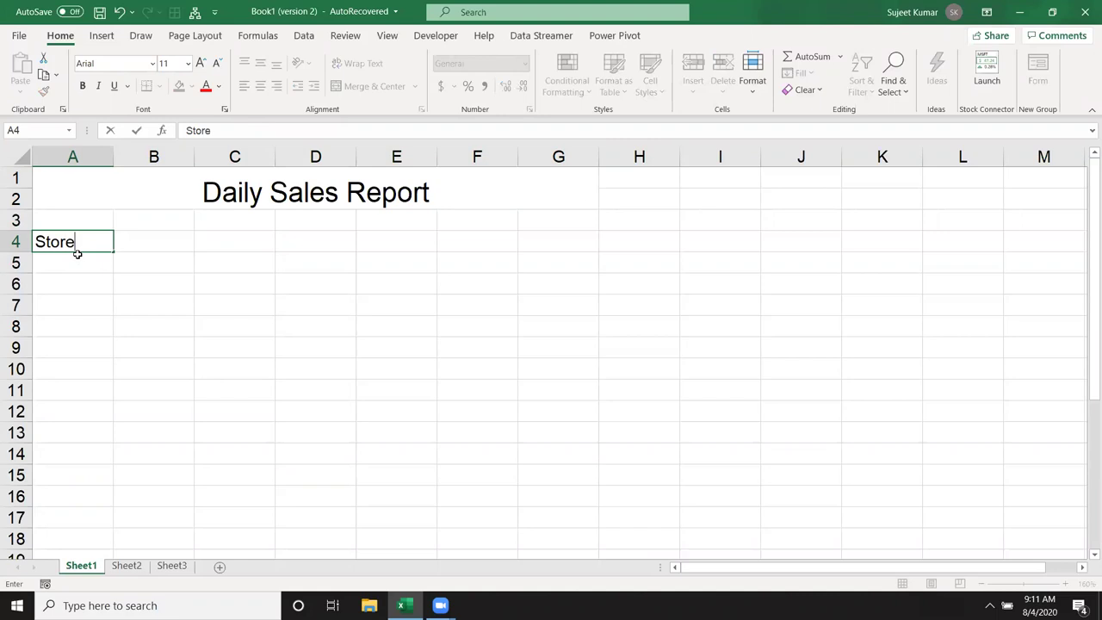
key(Tab)
key(Tab)
key(Tab)
key(Tab)
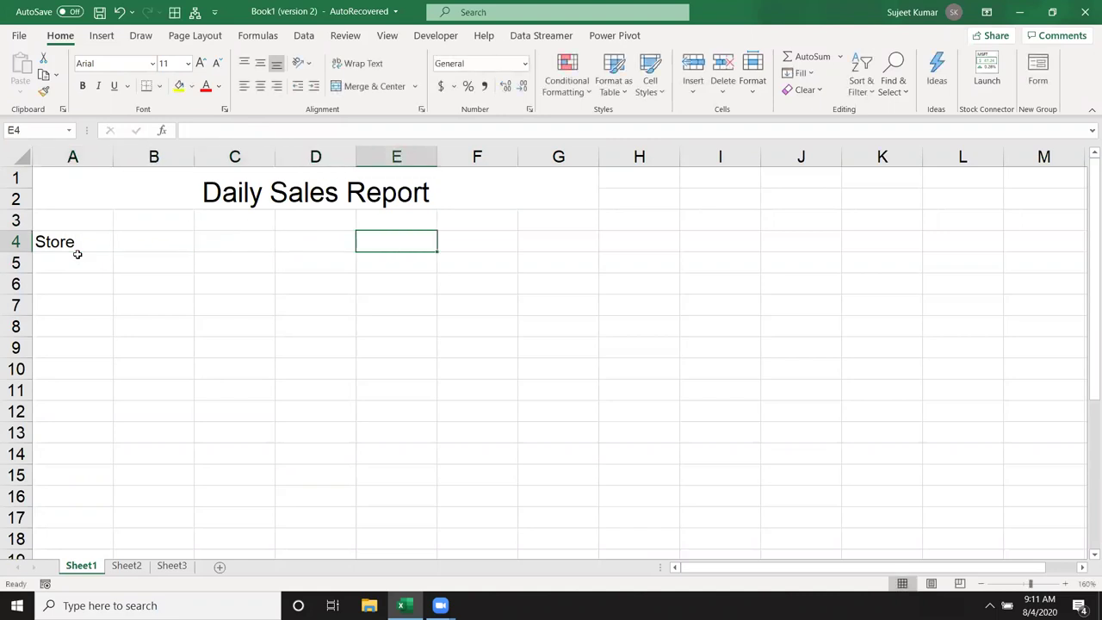
text(Location)
key(Return)
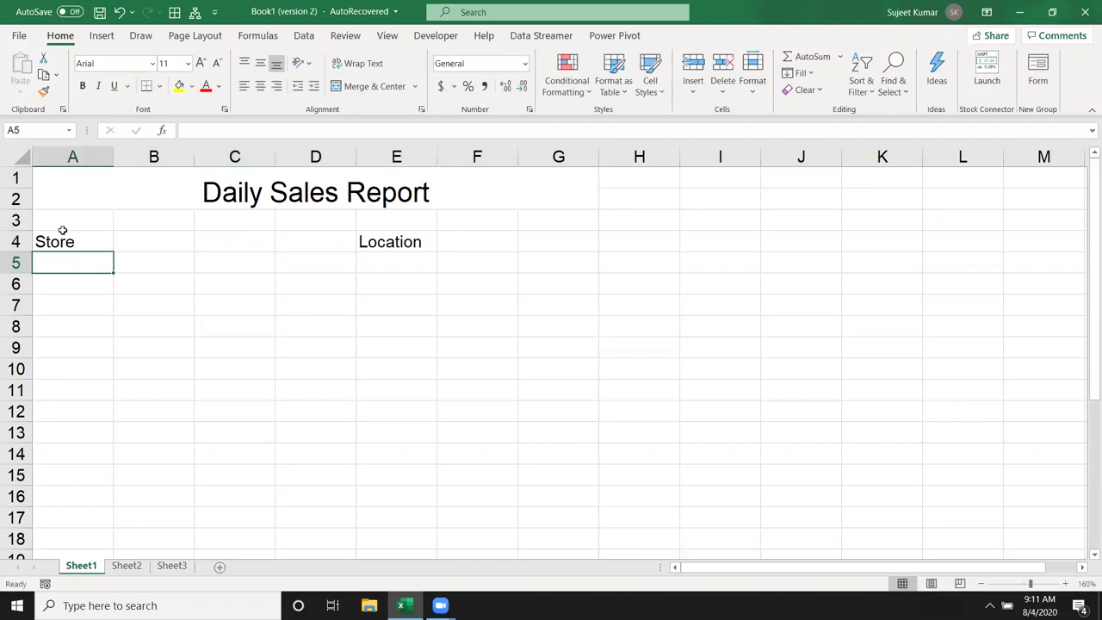
- Add bottom borders under A4:B4 and E4:F4 as fill-in lines
drag(63, 233, 140, 247)
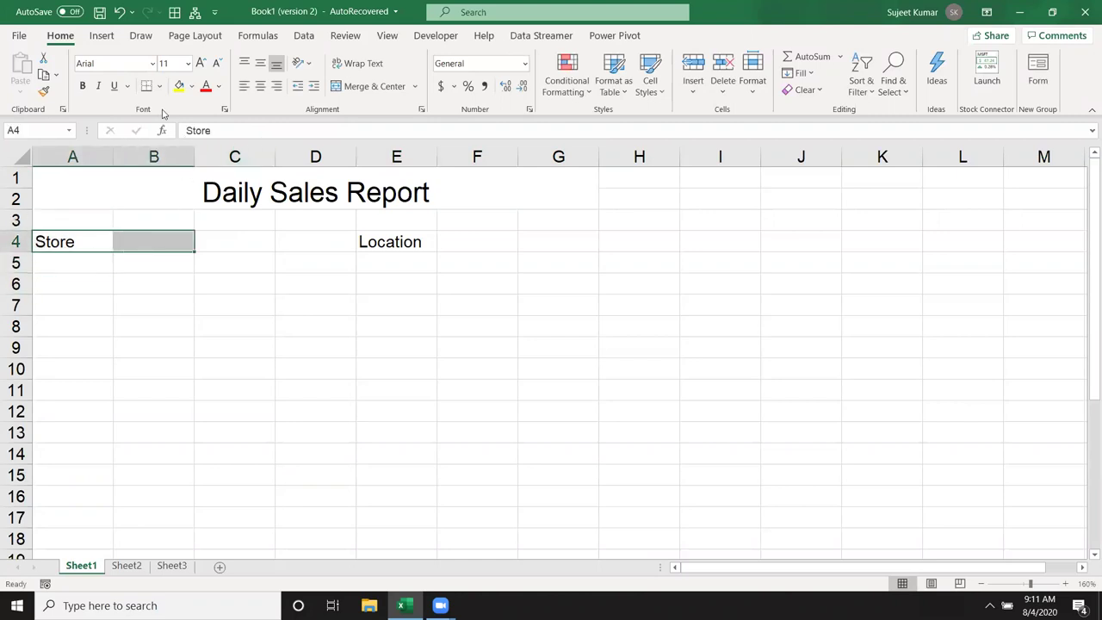
click(147, 86)
click(234, 284)
drag(385, 244, 470, 241)
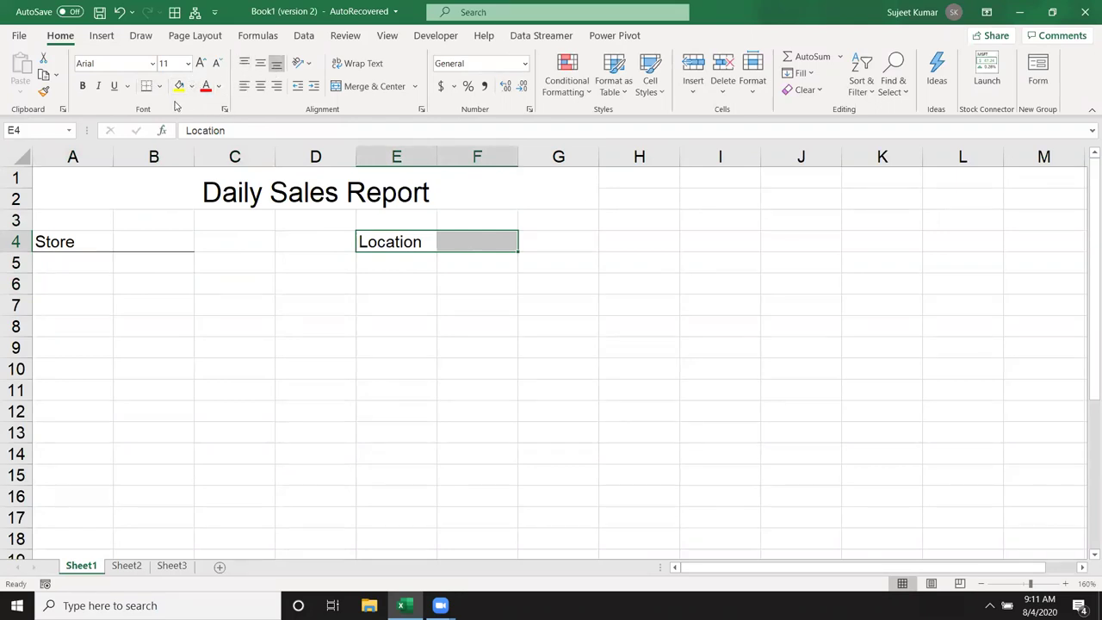
click(147, 85)
click(118, 297)
- Enter headers 'Sr' in A7 and 'Product' in B7
click(77, 302)
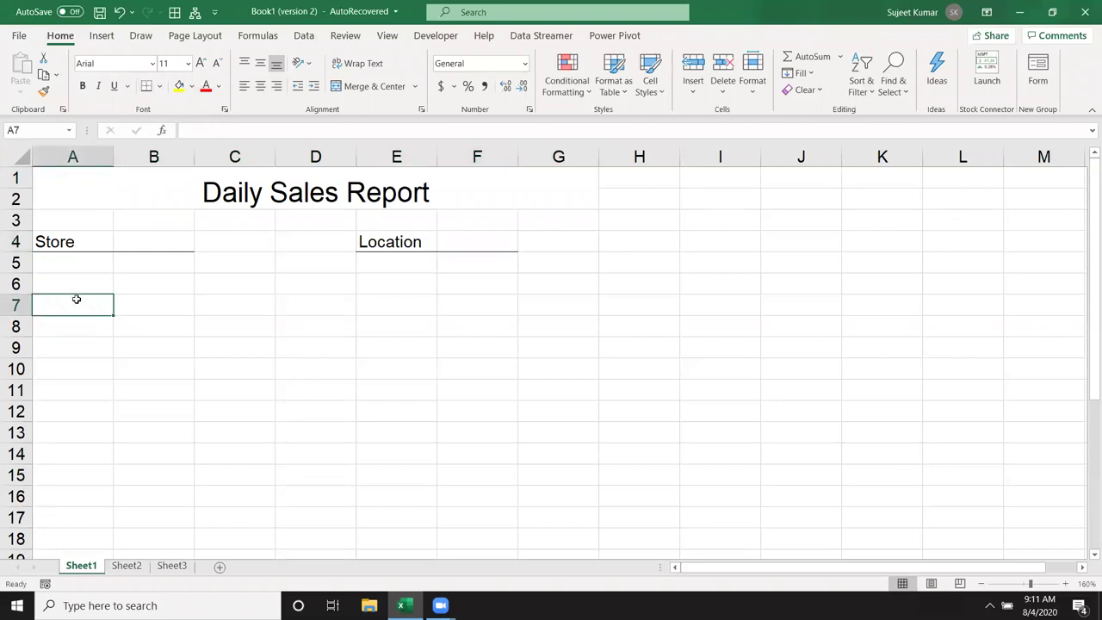
text(Sr)
key(Tab)
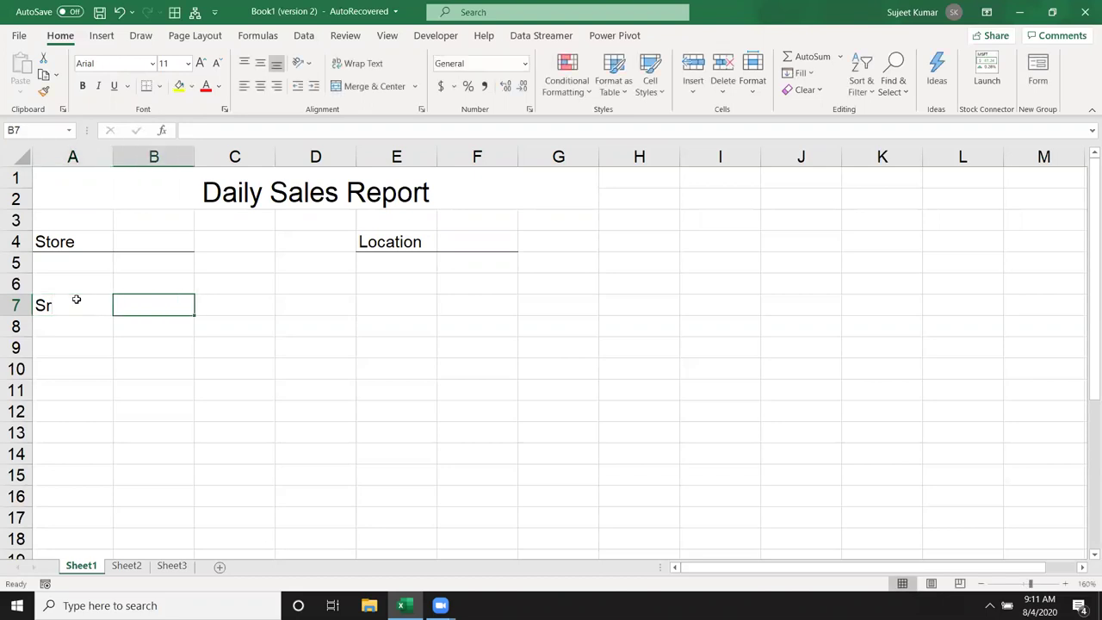
text(Product)
key(Tab)
- Enter headers Qty, Avg MRP, Amt, Com and GST in C7:G7
text(Qty)
key(Tab)
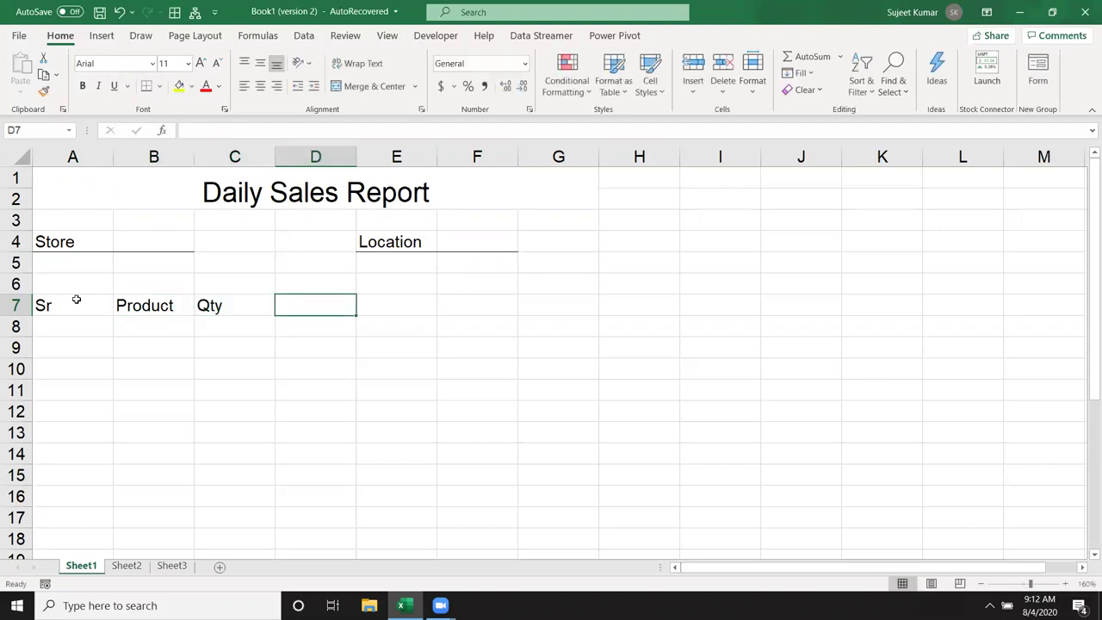
text(Avg)
key(BackSpace)
text(g )
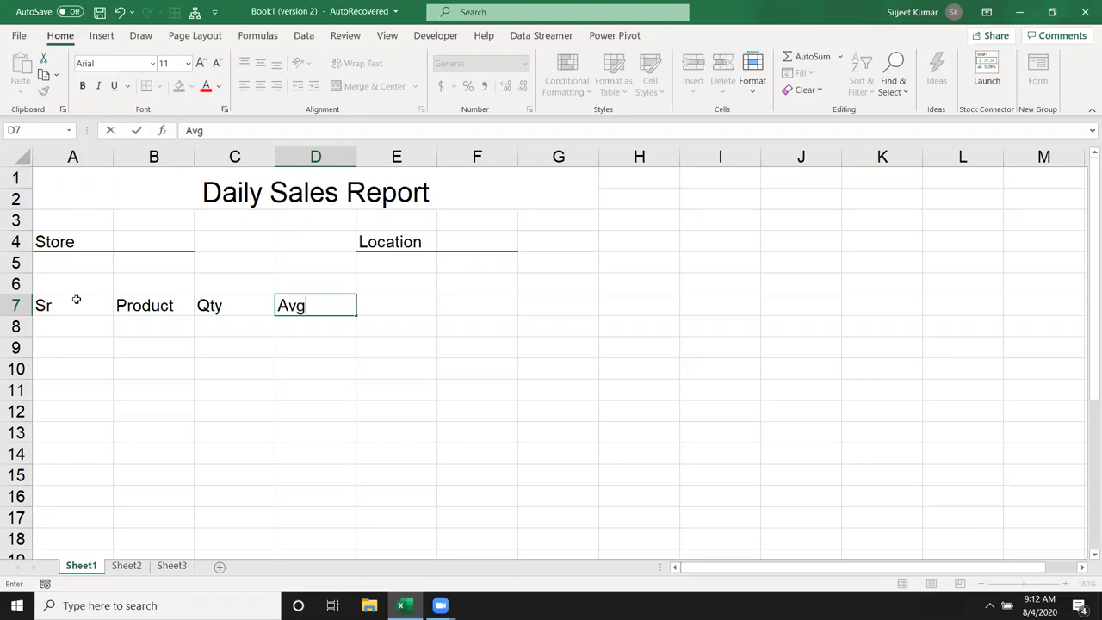
text(MRP)
key(Tab)
text(Amt)
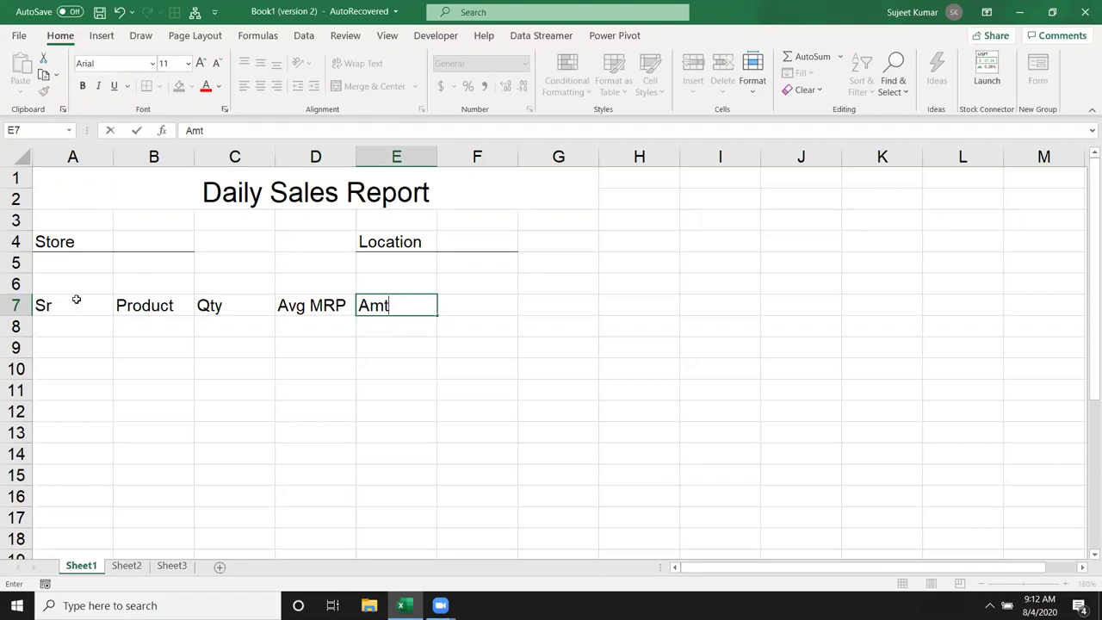
key(Tab)
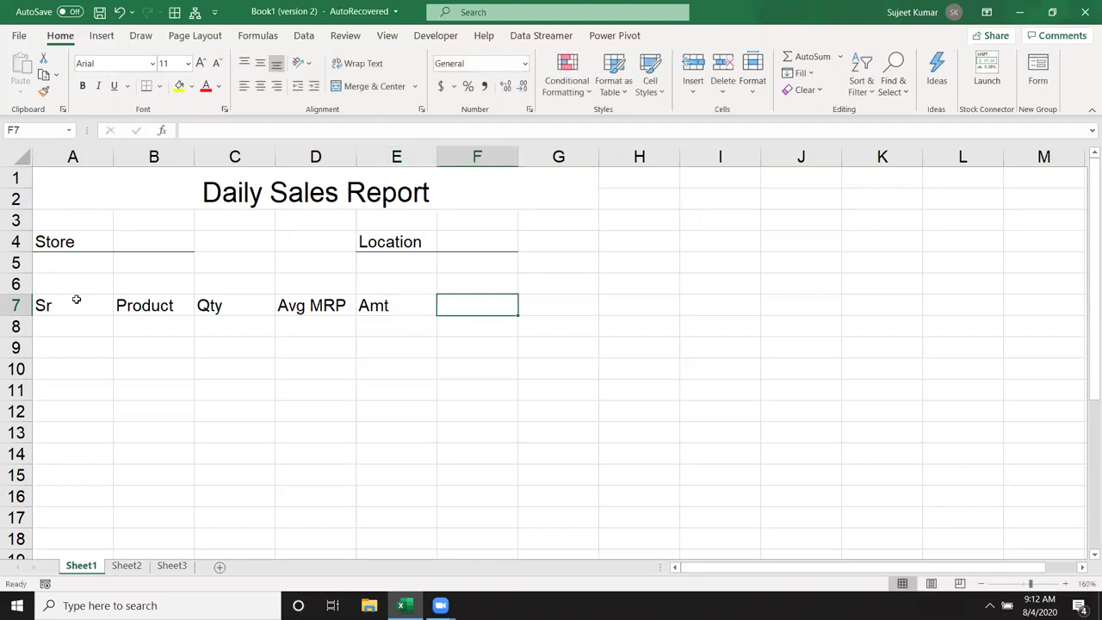
text(Com)
key(Tab)
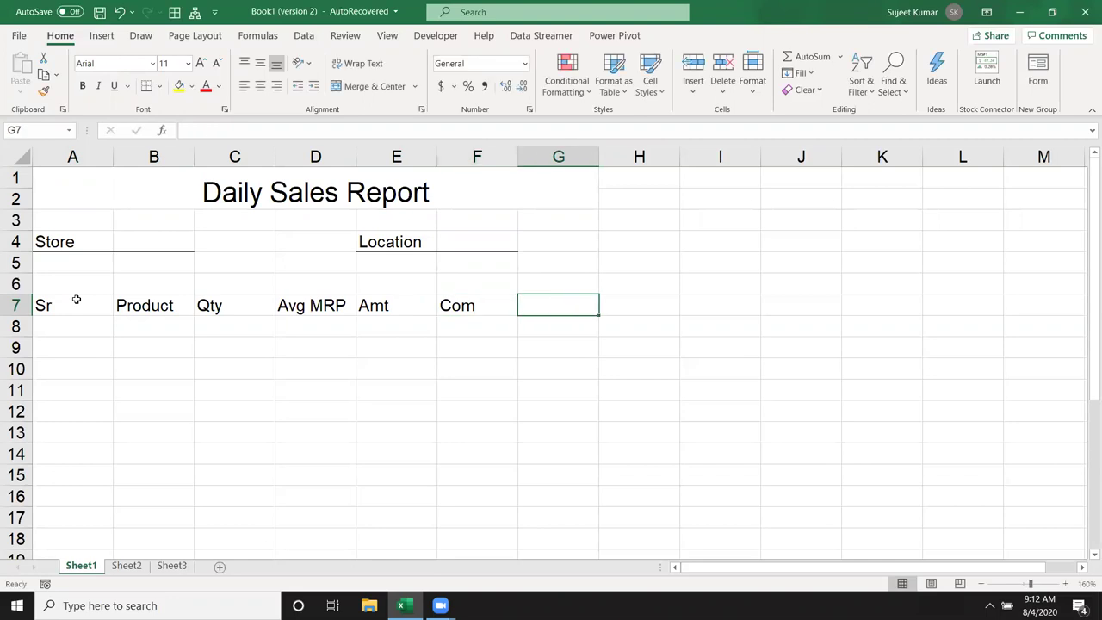
text(GST)
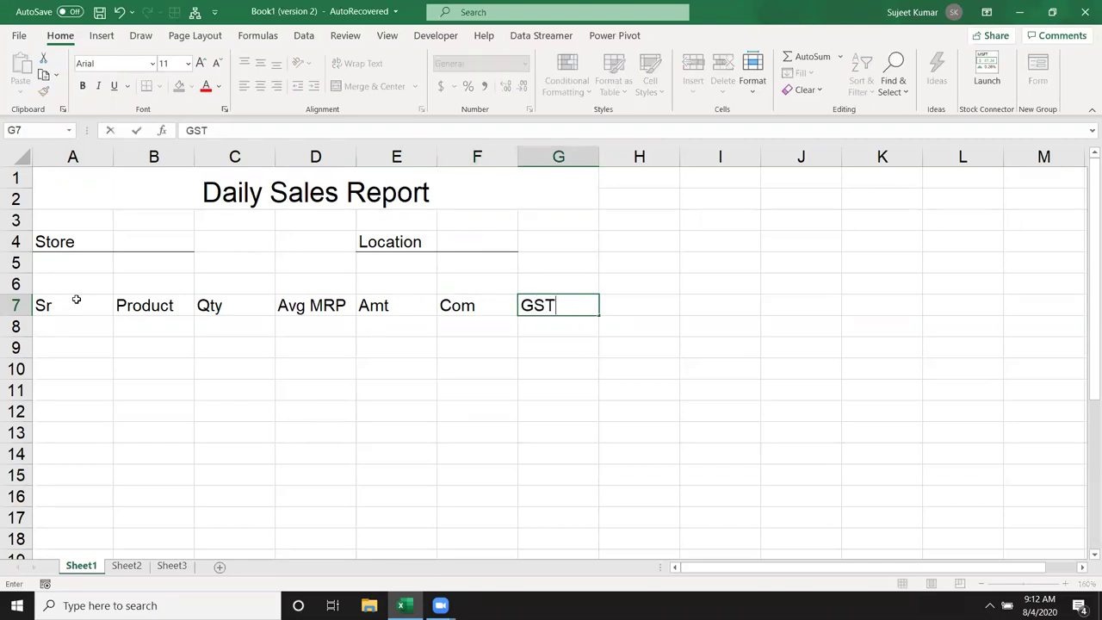
key(Return)
- Apply All Borders to the table range A7:G16
drag(52, 306, 537, 502)
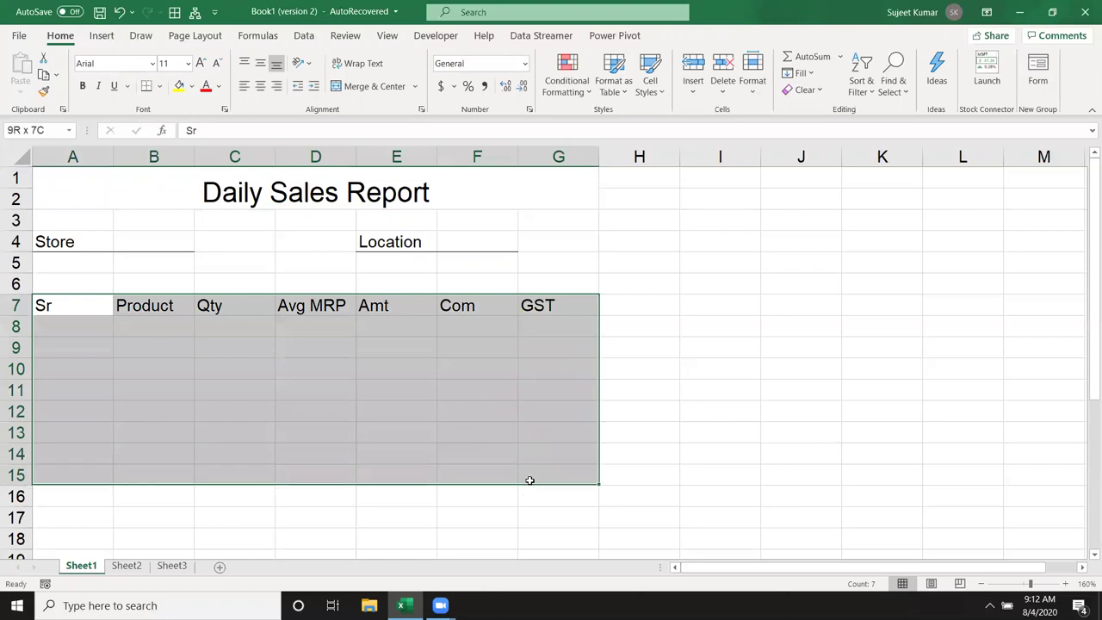
click(159, 86)
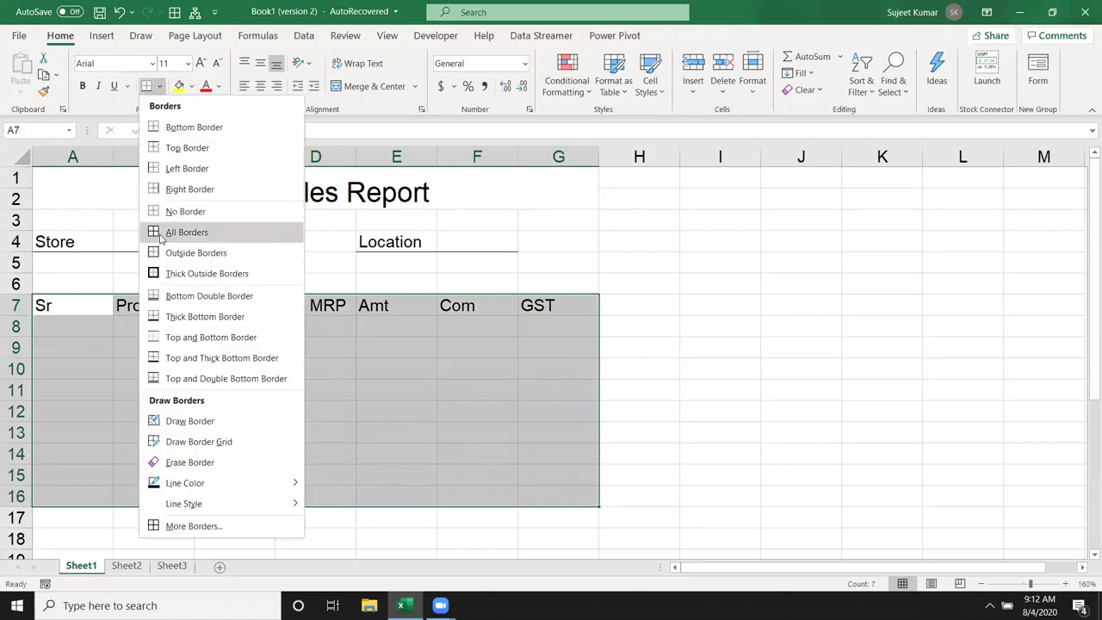
click(160, 234)
click(172, 374)
scroll(172, 374, down, 3)
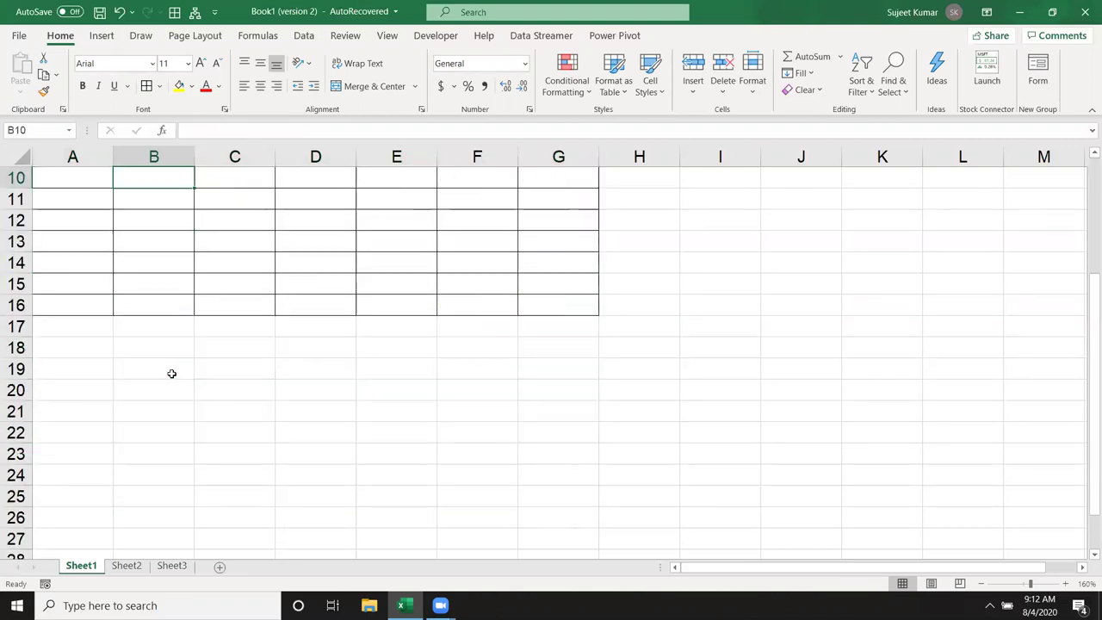
- Type 'Auth' in A20 and add a top border over A20:B20
click(79, 396)
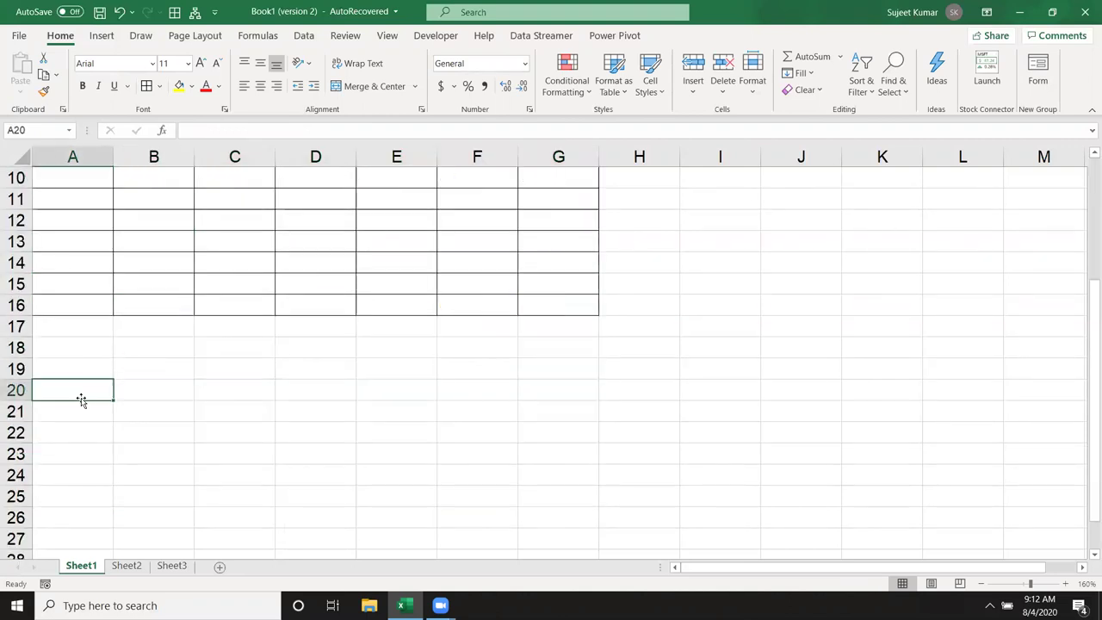
text(A)
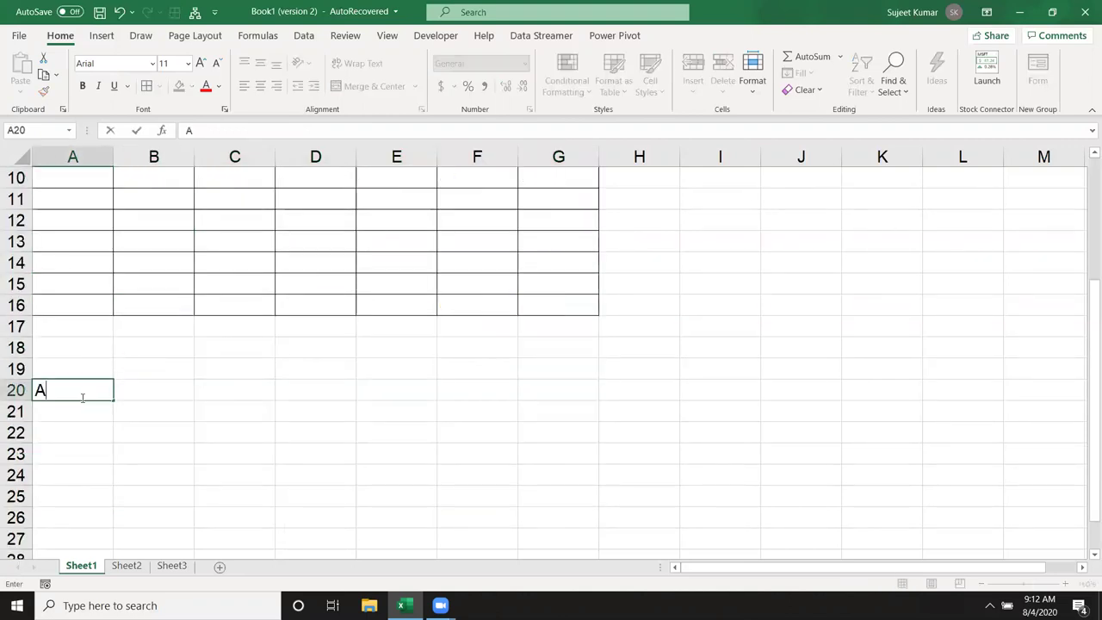
text(uth)
key(Return)
click(82, 398)
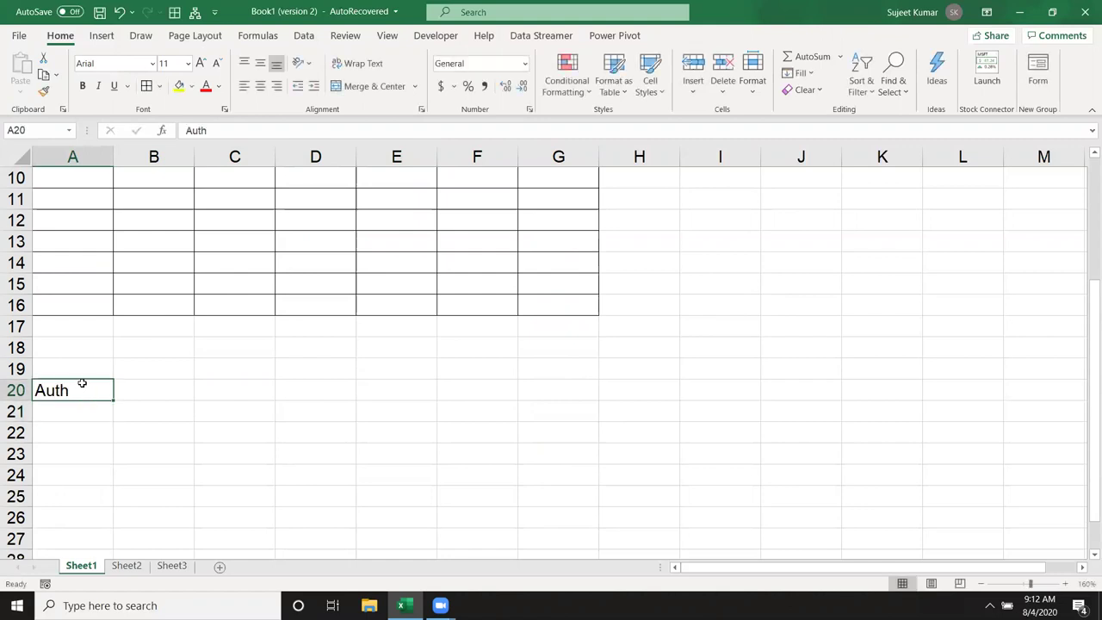
drag(81, 383, 125, 382)
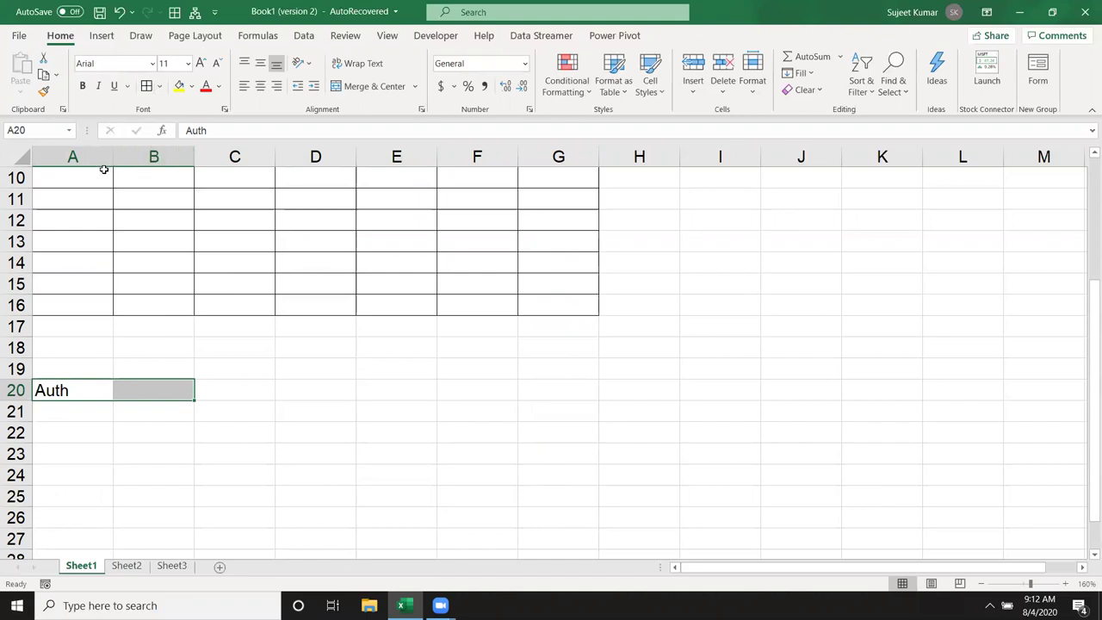
click(159, 89)
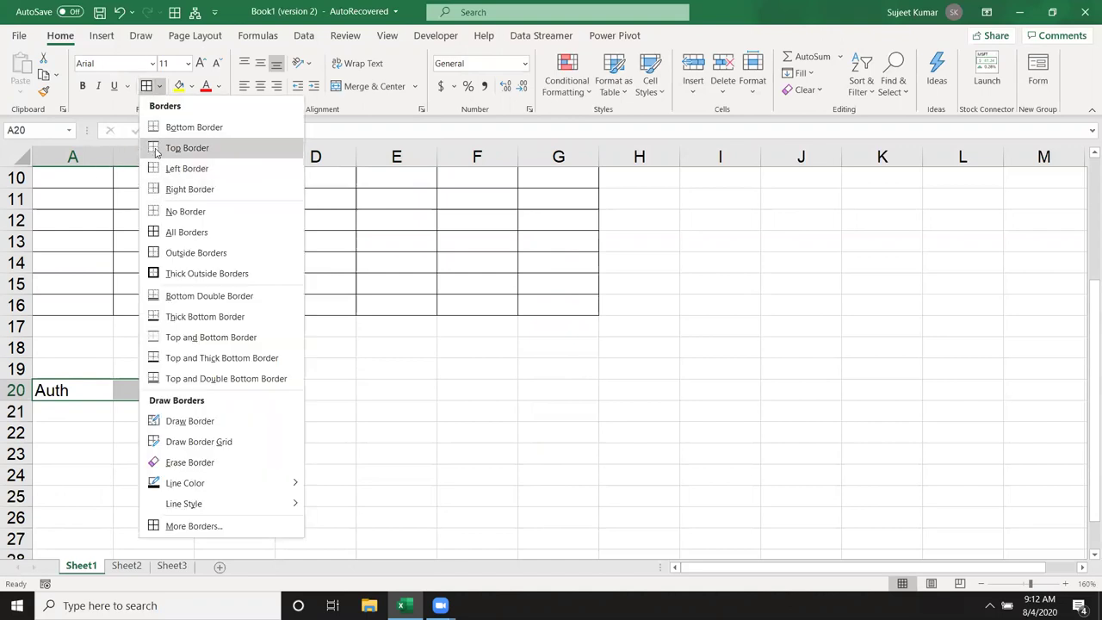
click(198, 145)
click(289, 387)
- Type 'Checked' in F20 and select F20:G20 for its signature line
drag(499, 386, 534, 385)
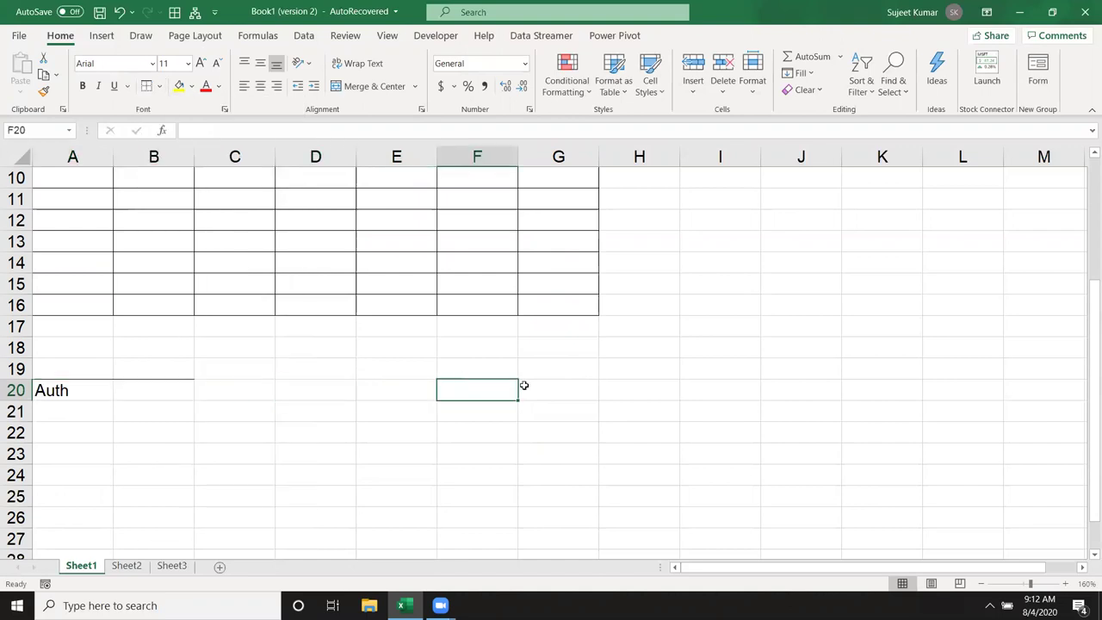
key(Left)
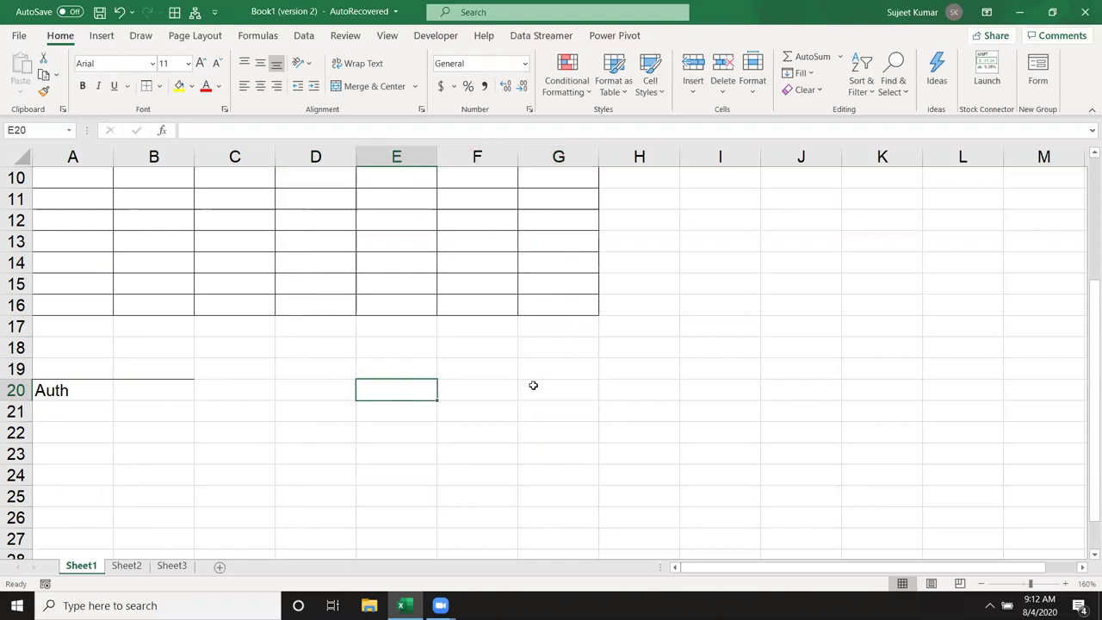
key(Right)
text(Checked)
key(Return)
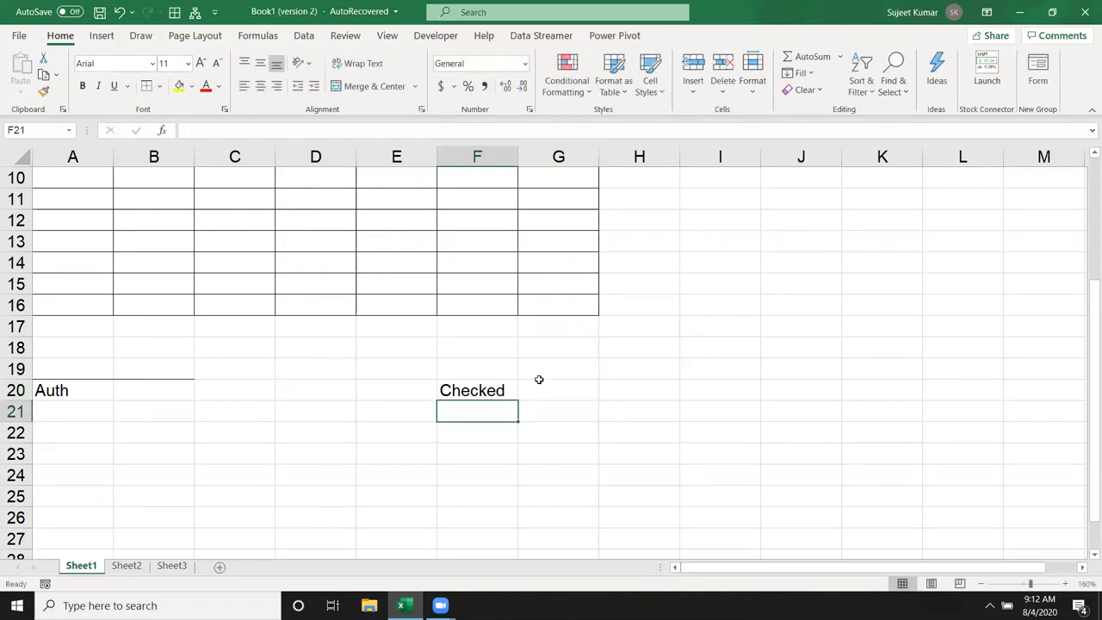
drag(512, 389, 563, 394)
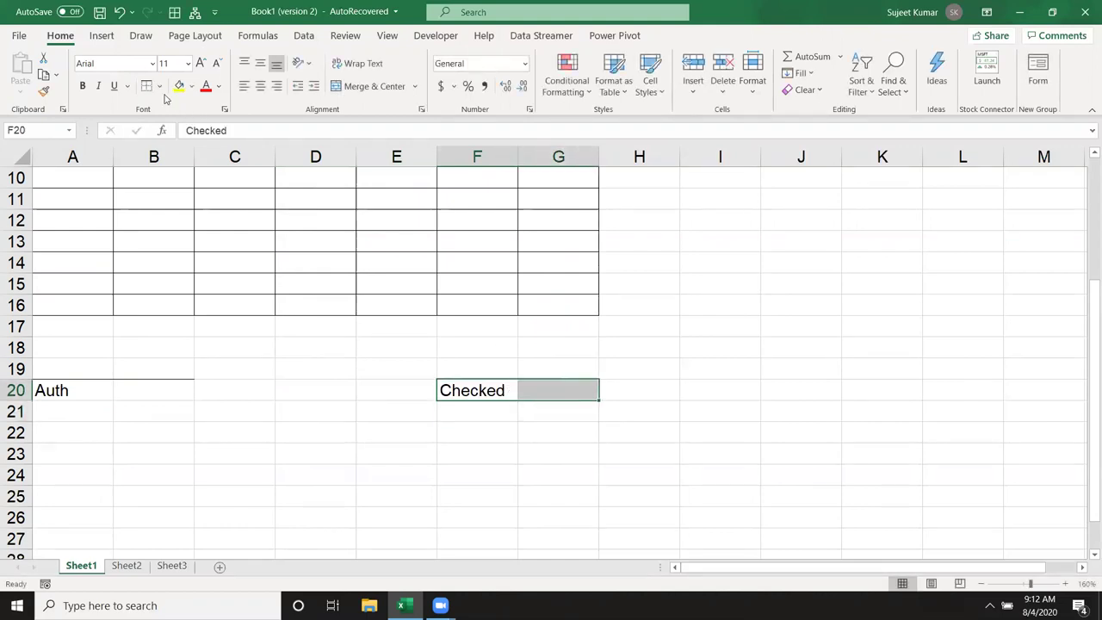
click(291, 368)
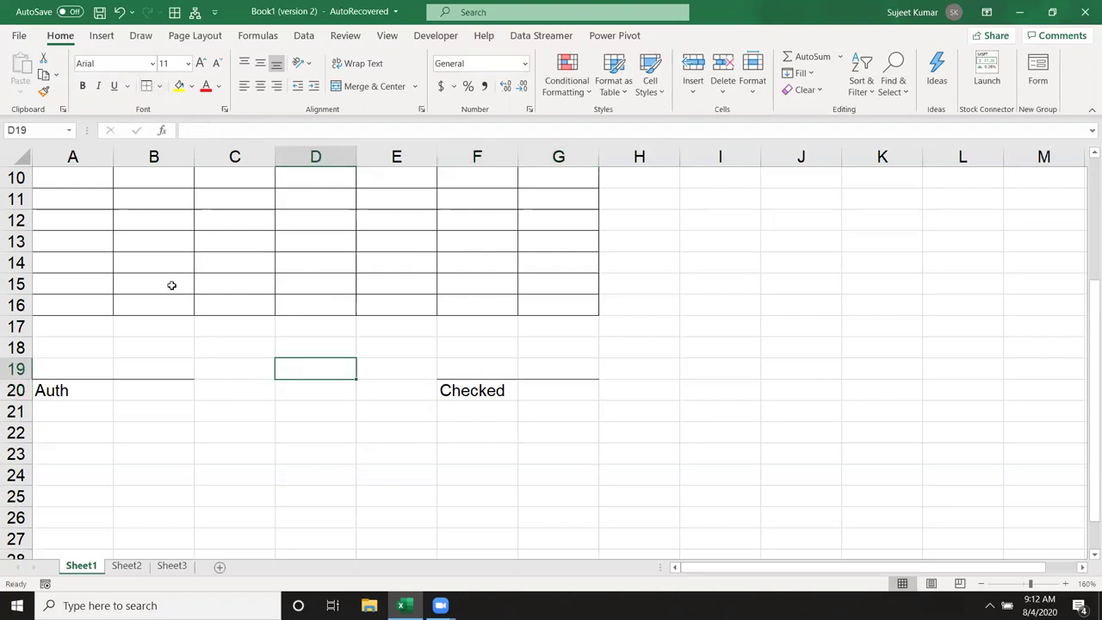
scroll(170, 286, up, 3)
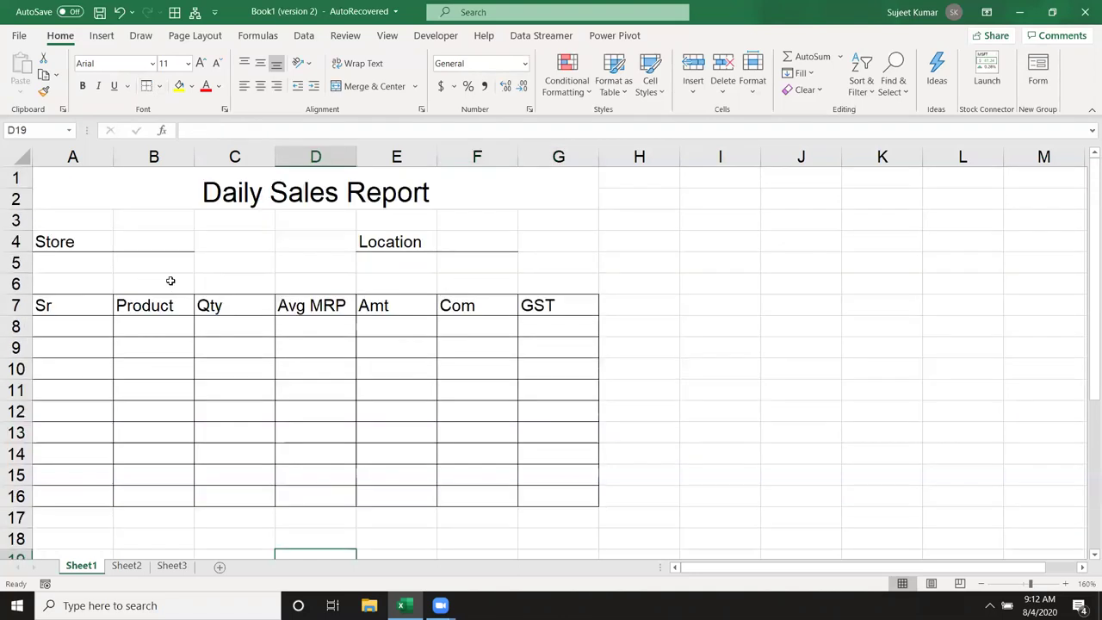
- Turn off sheet gridlines from Page Layout and review the table cells
click(197, 36)
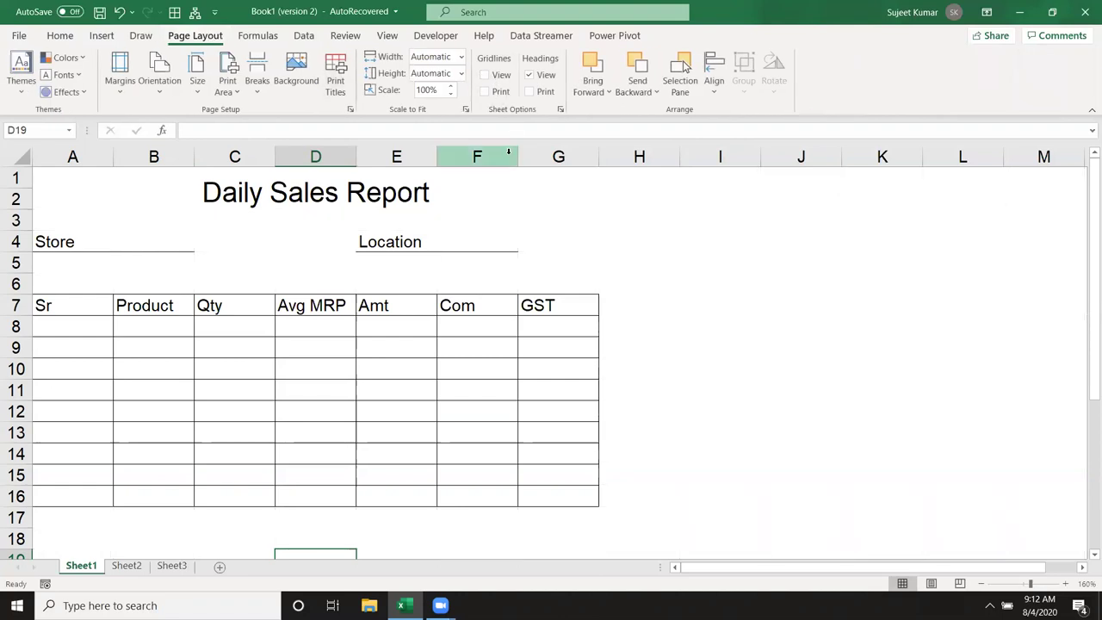
click(201, 344)
scroll(201, 345, down, 4)
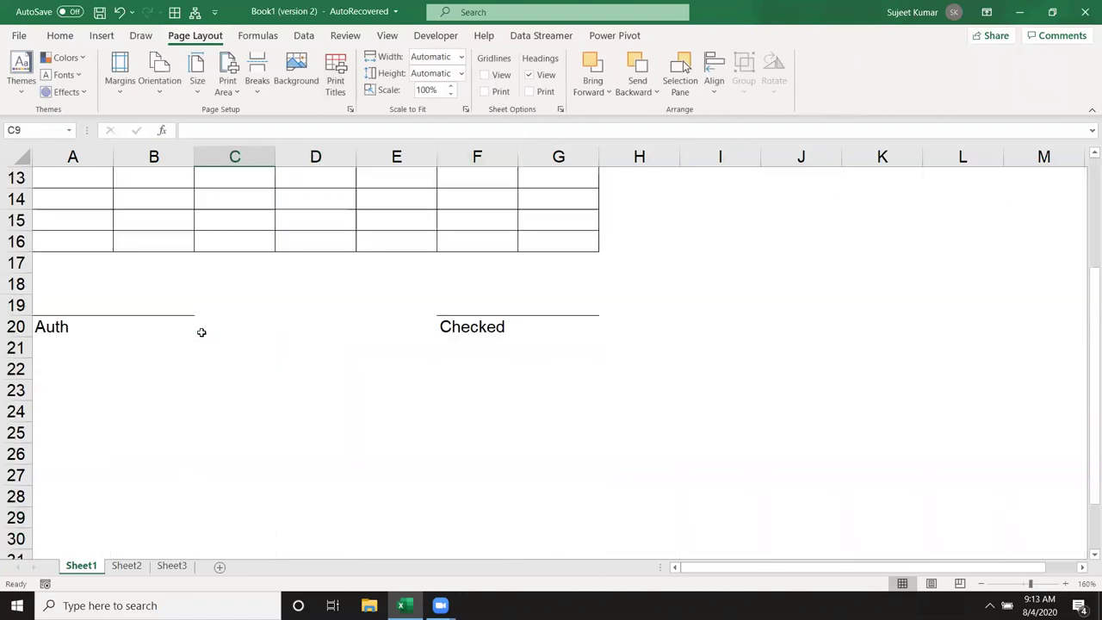
scroll(201, 330, up, 3)
scroll(199, 326, up, 1)
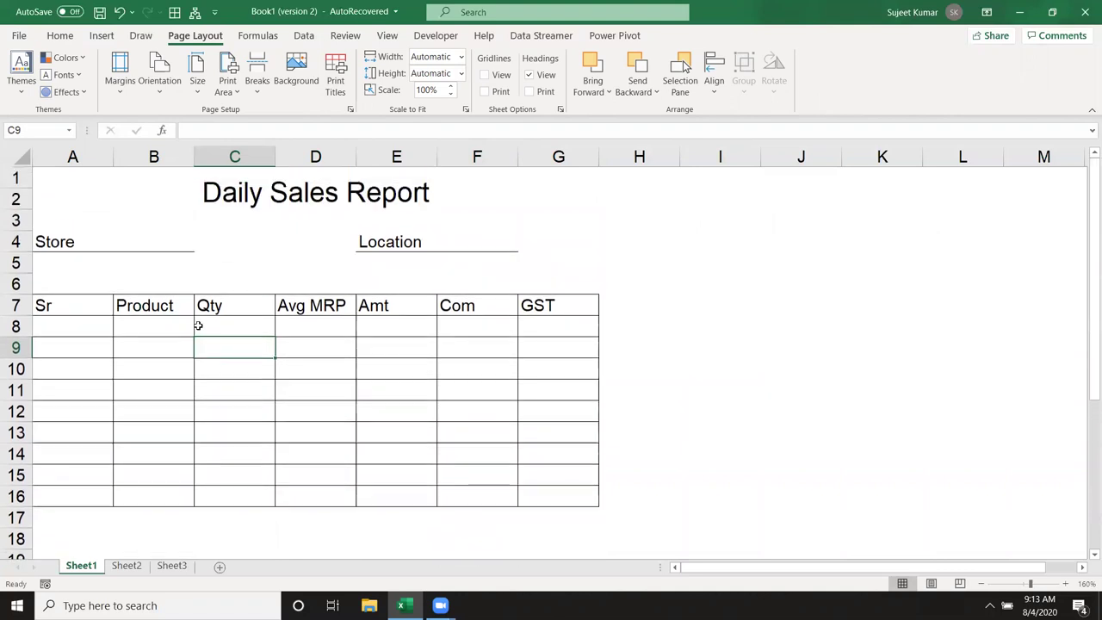
click(116, 243)
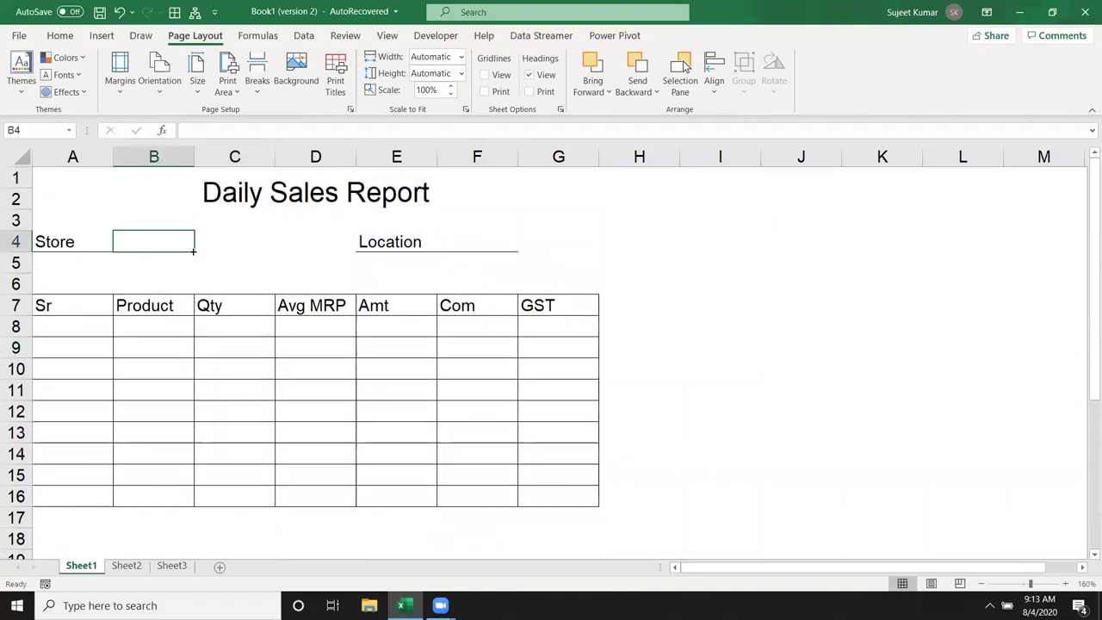
click(452, 240)
scroll(256, 335, down, 1)
drag(63, 273, 546, 425)
scroll(345, 399, down, 3)
scroll(342, 398, up, 4)
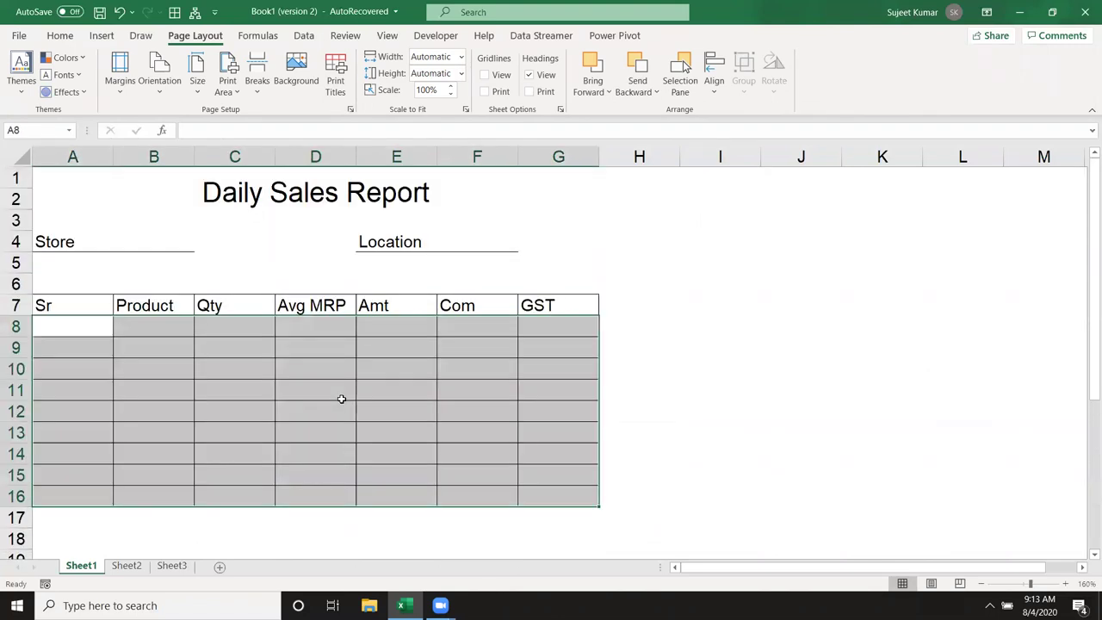
click(77, 330)
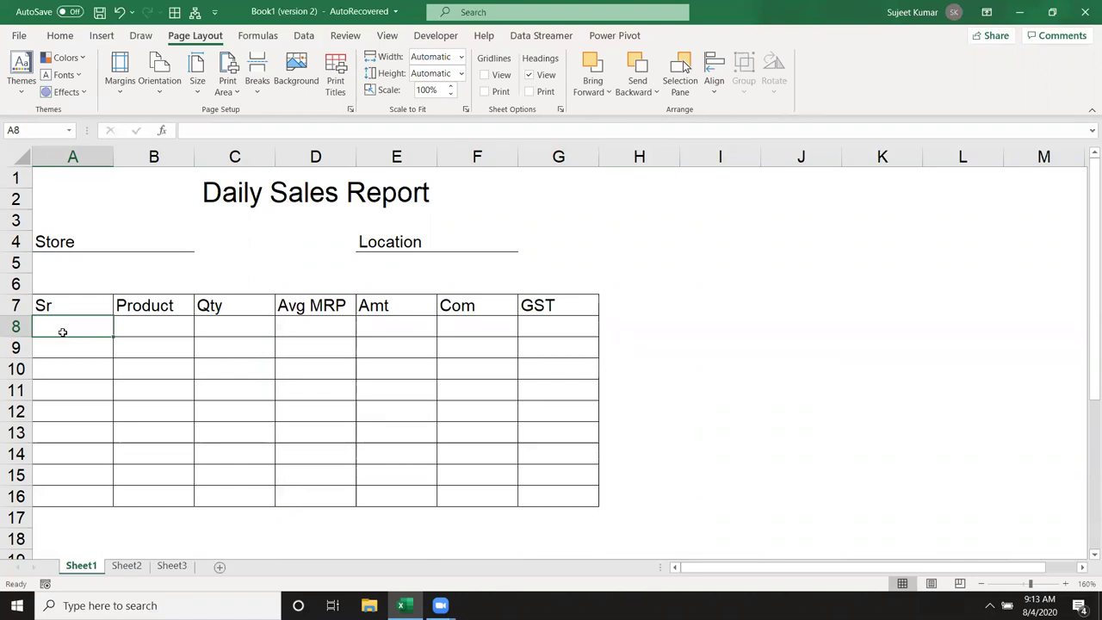
- Review the Store and Location fields and the A8:G16 data area without gridlines
click(109, 243)
click(123, 241)
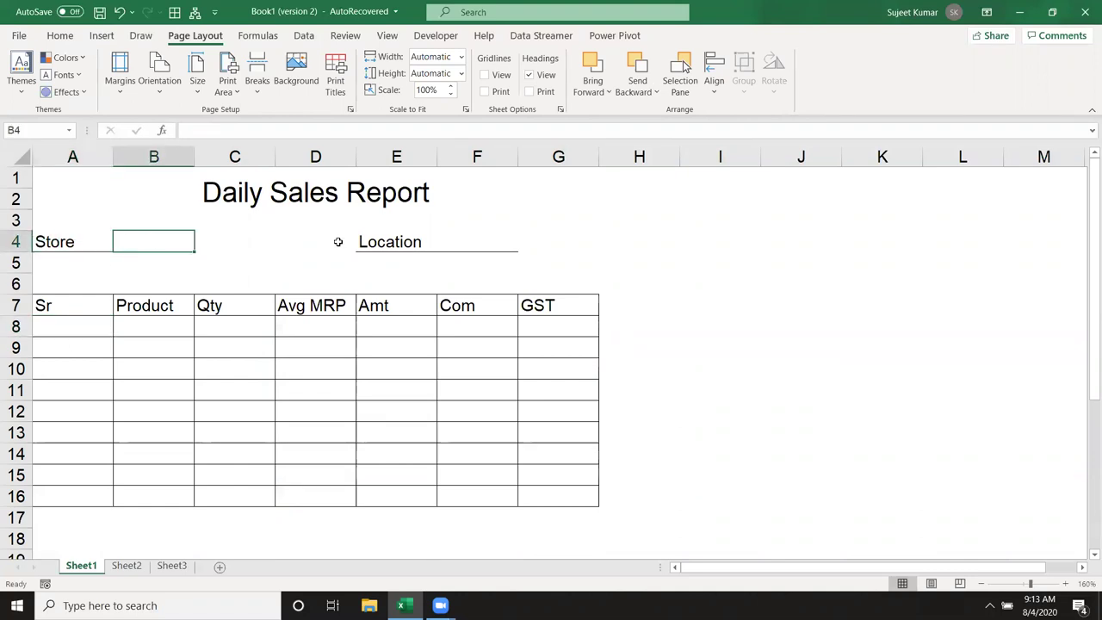
click(453, 244)
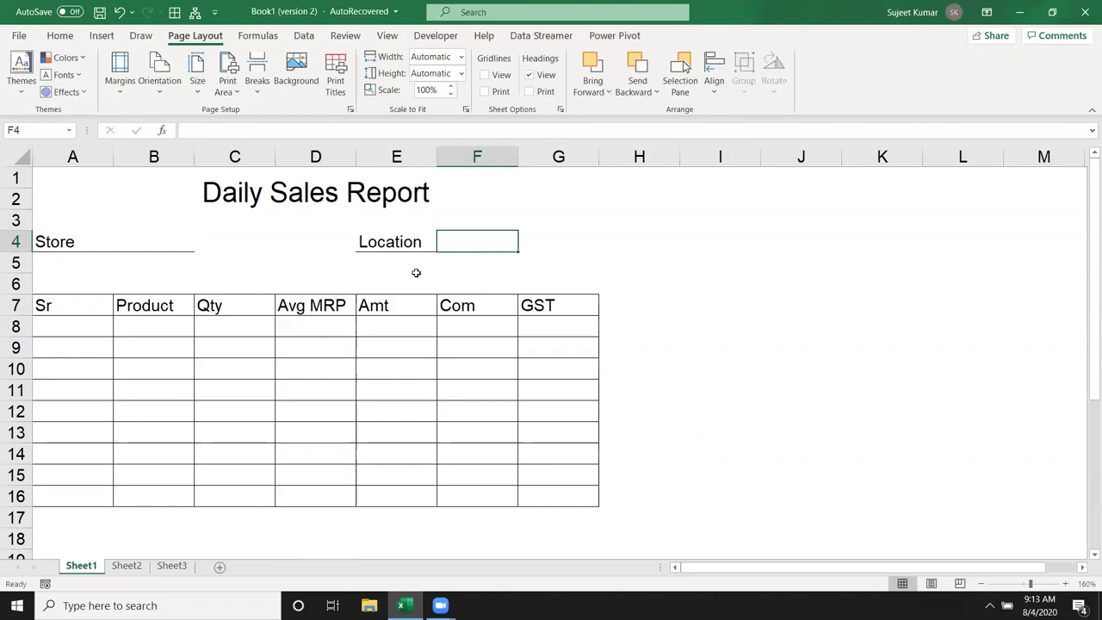
mouse_move(86, 328)
mouse_down()
mouse_move(389, 396)
mouse_move(562, 491)
mouse_up()
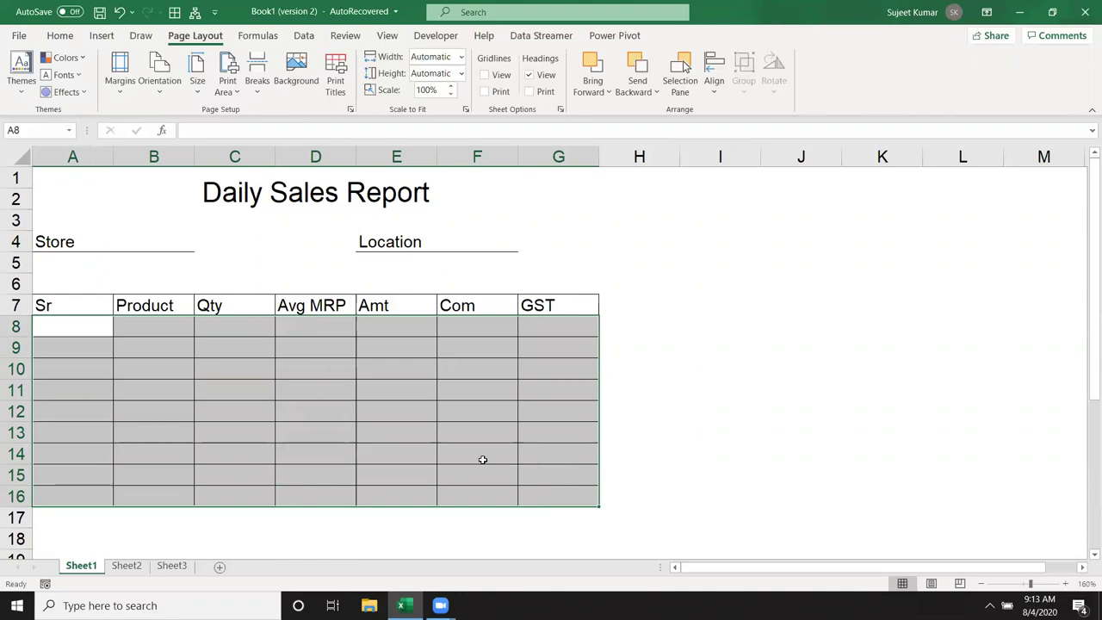
click(362, 394)
- Save the workbook as an Excel Workbook (*.xlsx) named 'Sales' on the Desktop
click(19, 36)
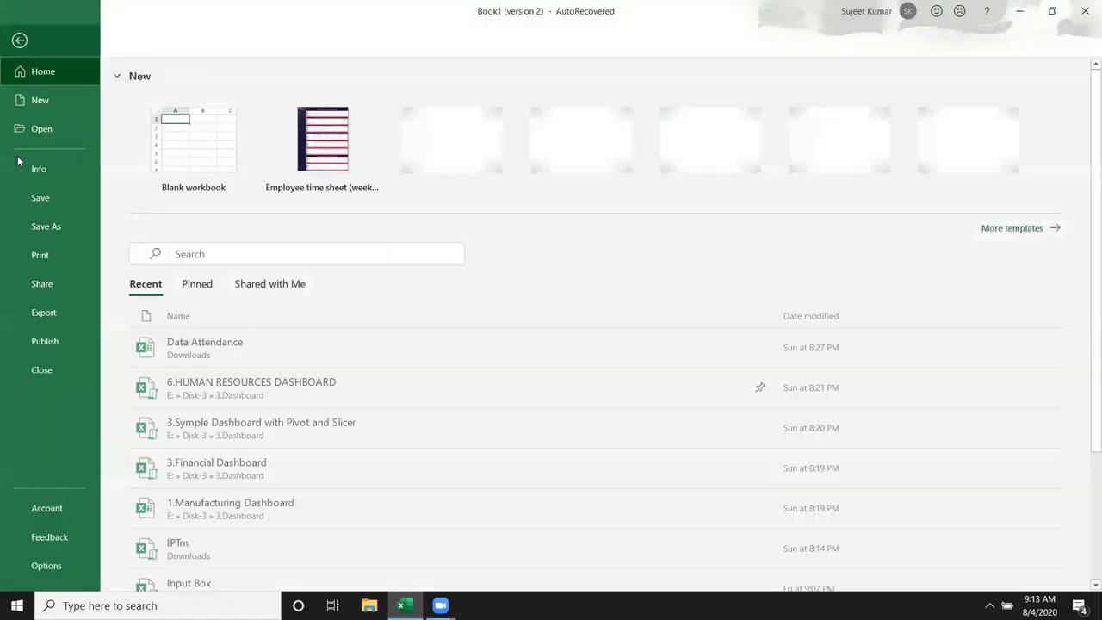
click(46, 226)
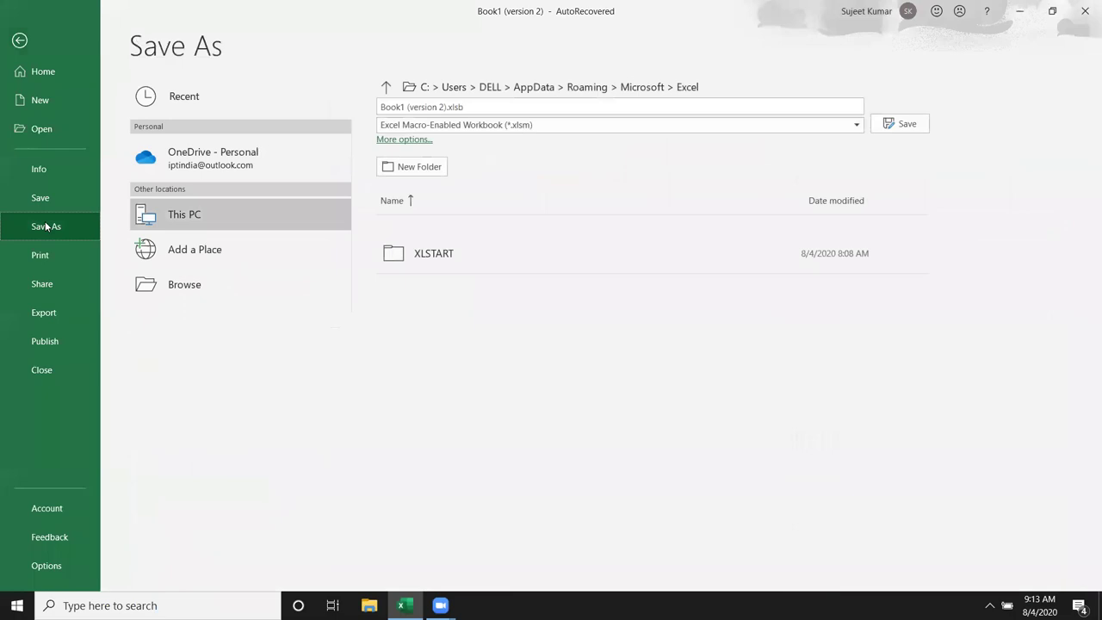
click(406, 125)
click(408, 143)
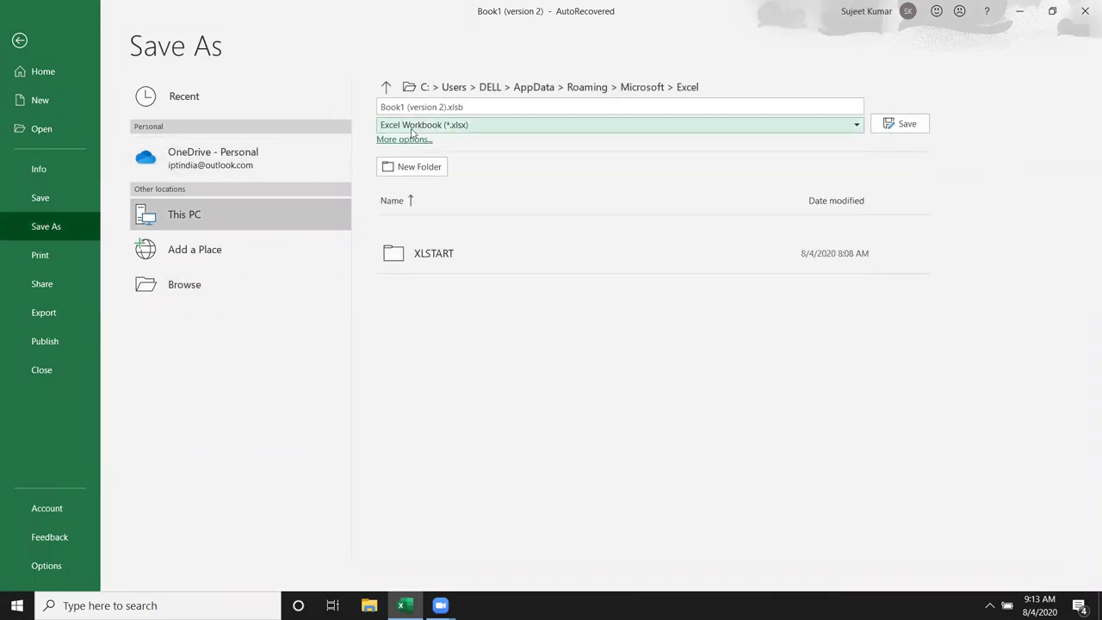
click(472, 108)
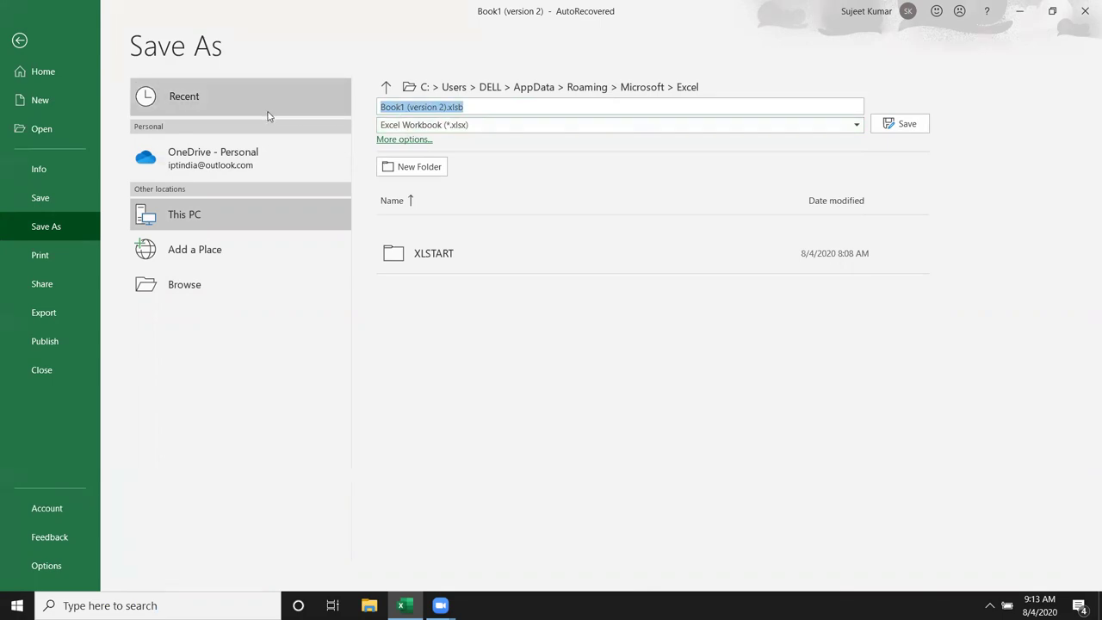
text(Sales)
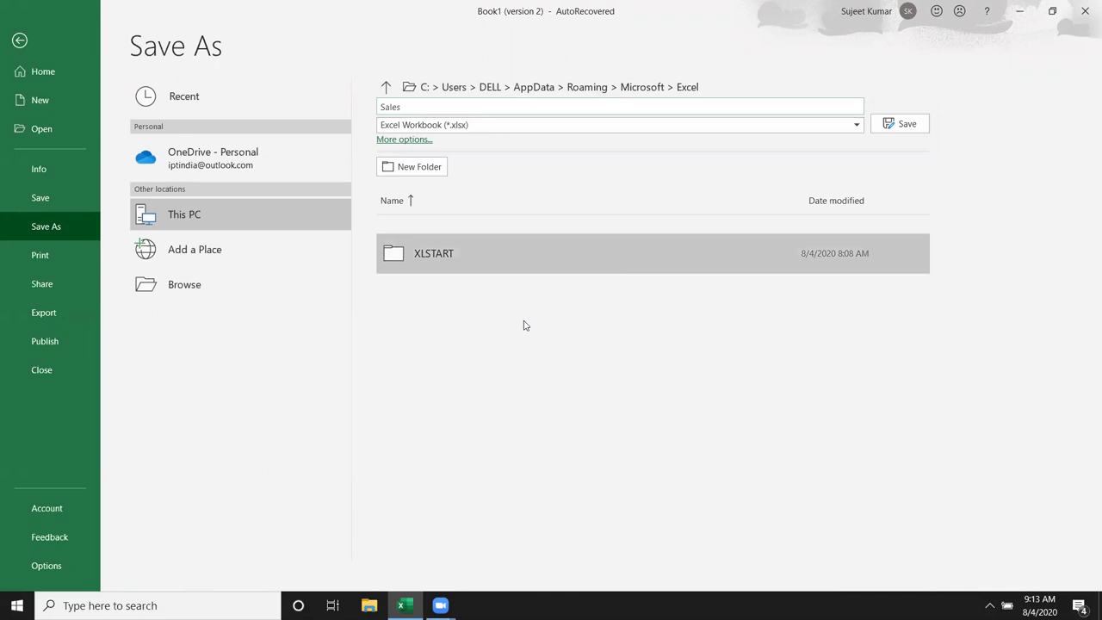
click(203, 296)
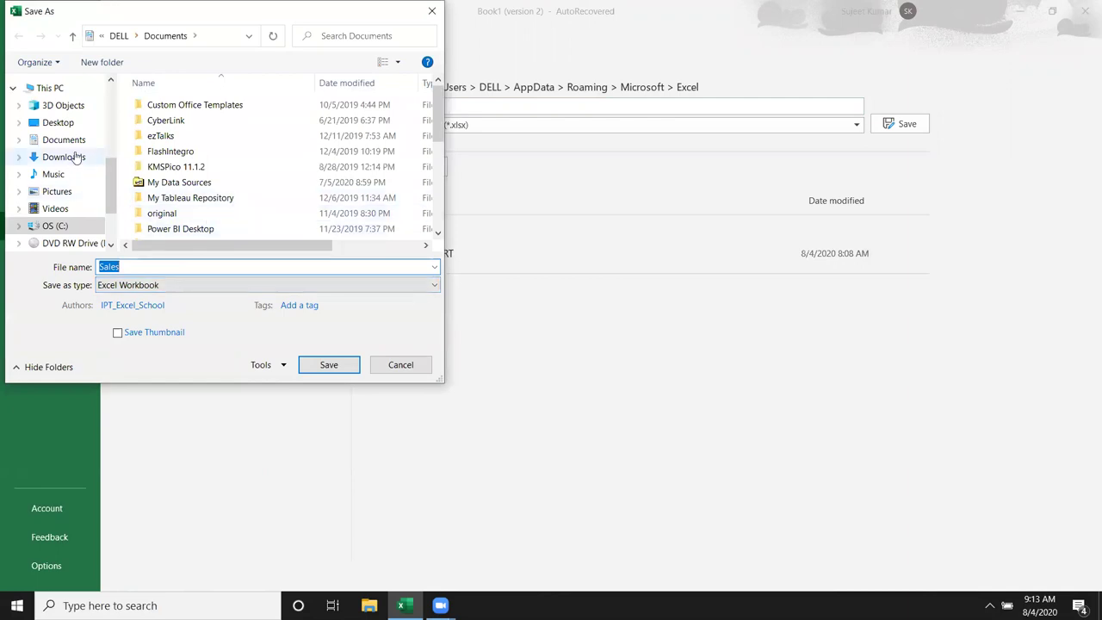
click(70, 123)
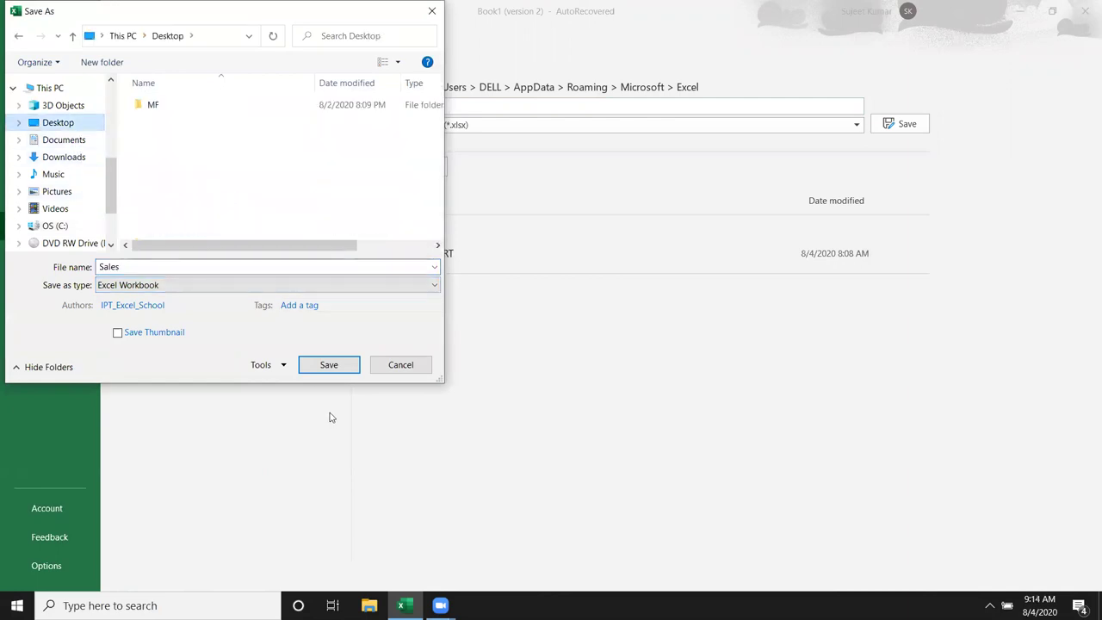
click(329, 365)
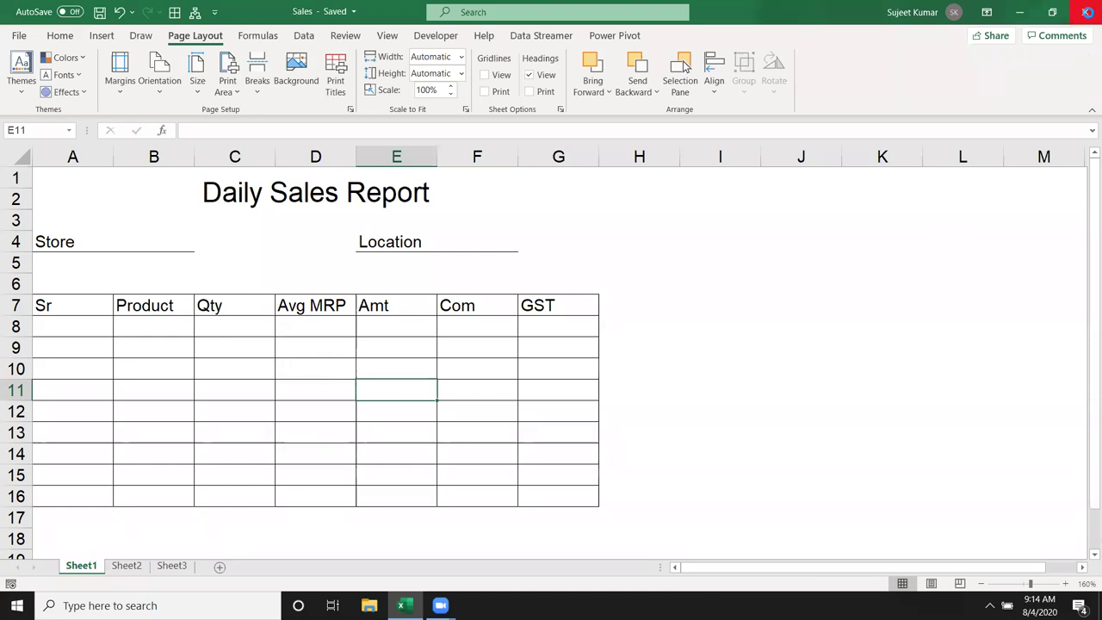
- Close Excel, reopen the Sales workbook from its desktop icon, and select cell D10
click(1088, 12)
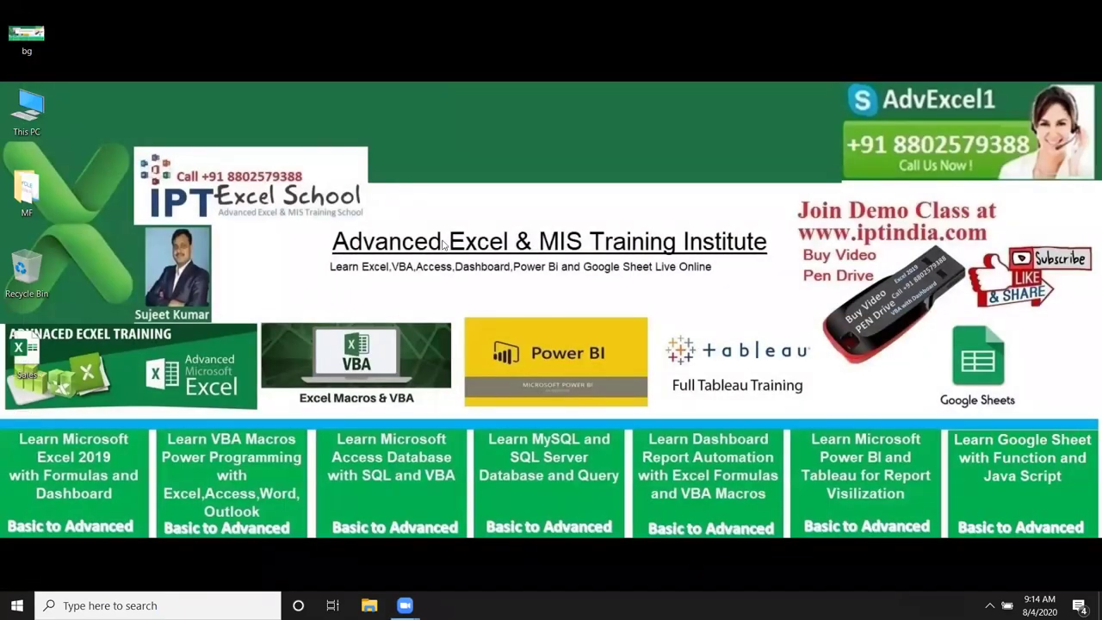
double_click(25, 360)
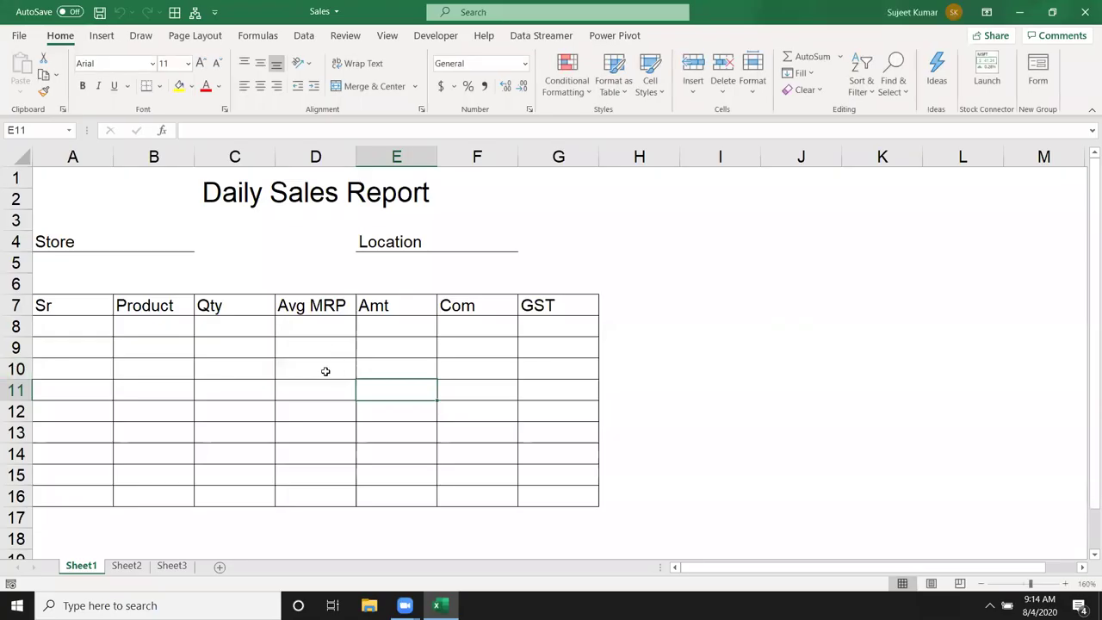
click(326, 372)
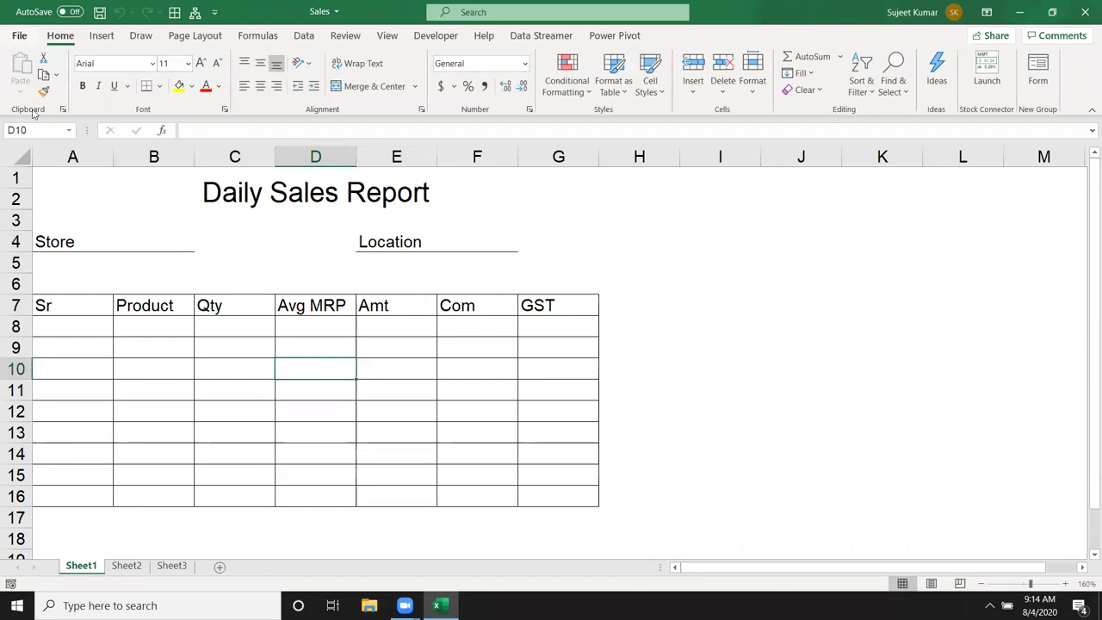
click(19, 35)
- Choose Excel Template (*.xltx) under Save As, then return to the sheet and select cell B8
click(61, 226)
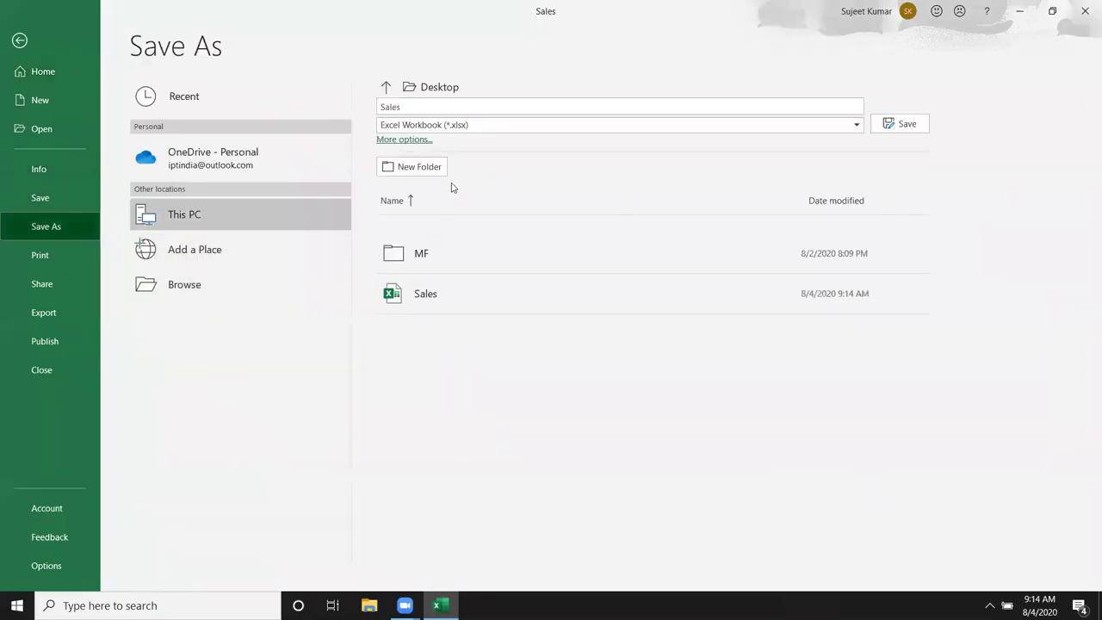
click(452, 126)
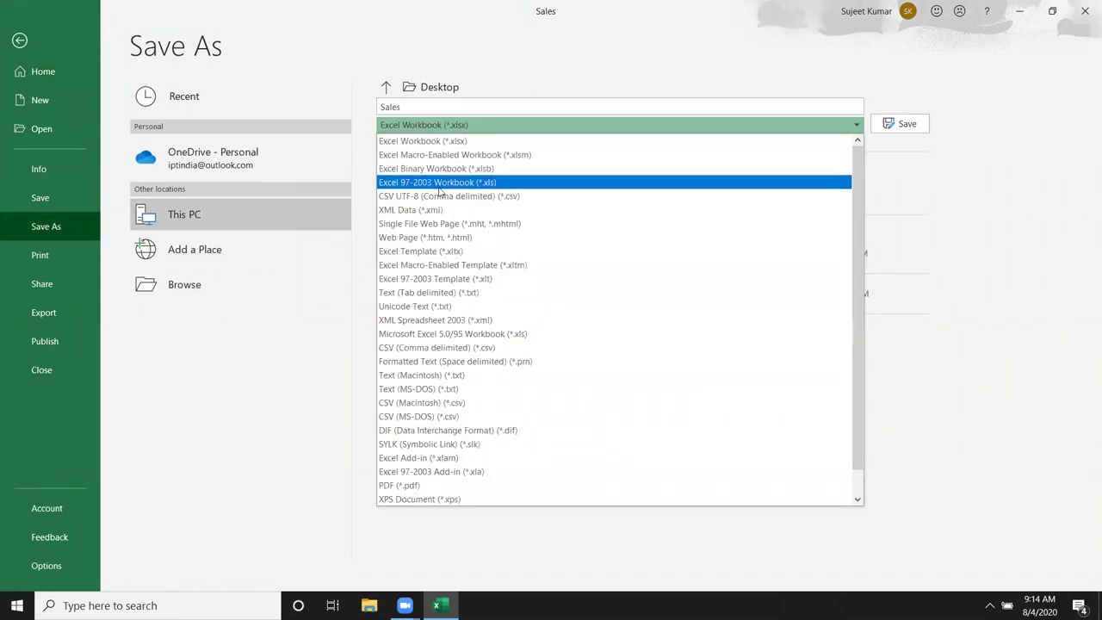
click(429, 252)
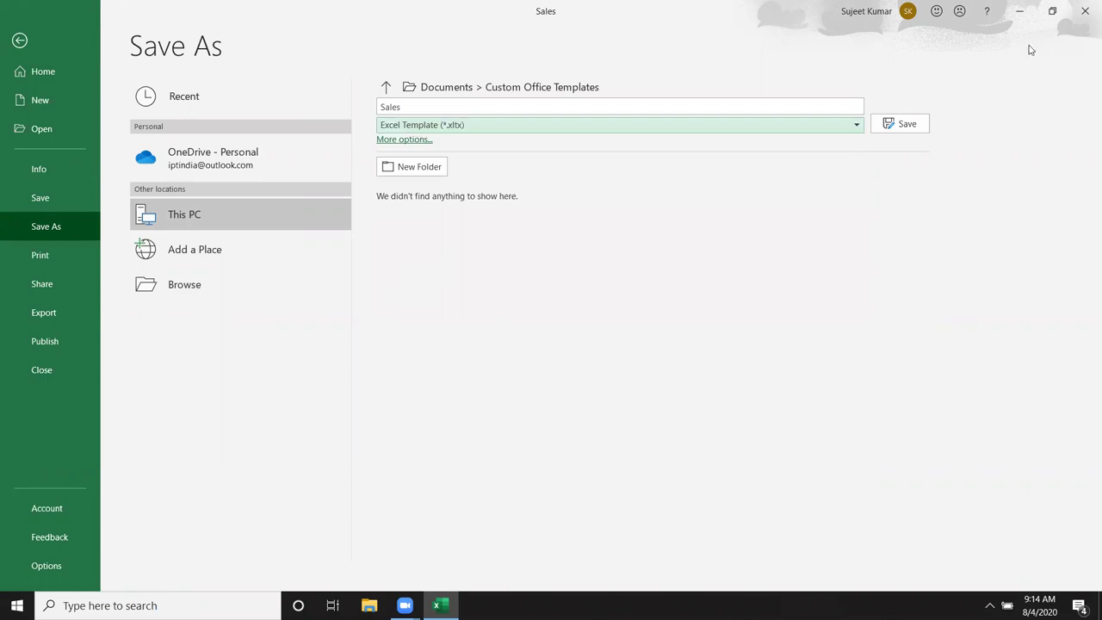
click(19, 40)
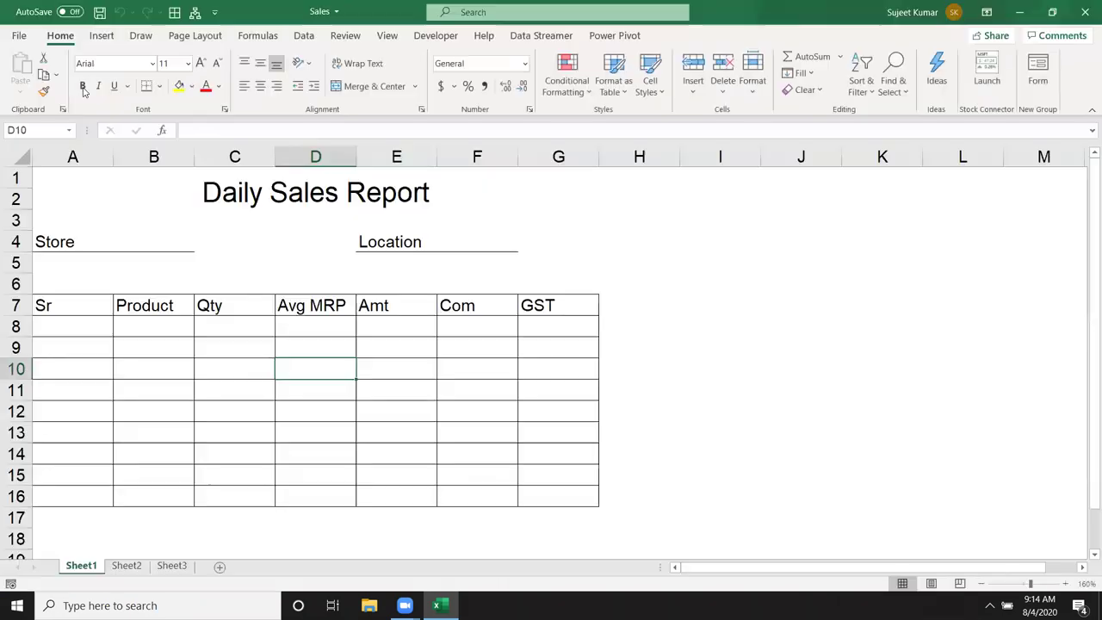
click(159, 327)
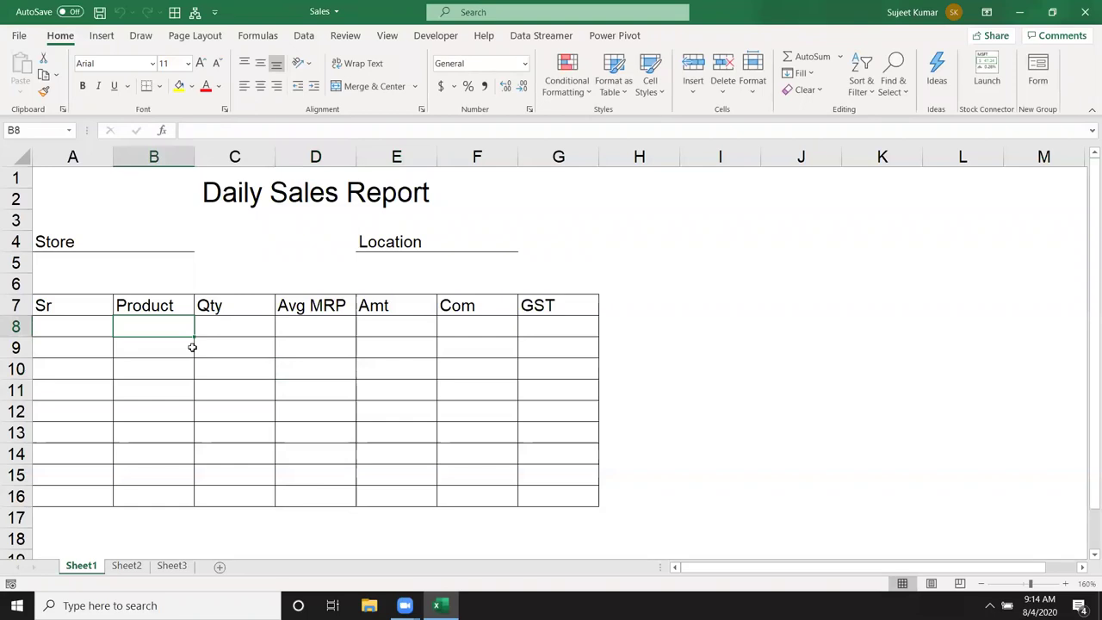
- Save the workbook as an Excel Template (*.xltx) named Sales on the Desktop, then close Excel
click(18, 38)
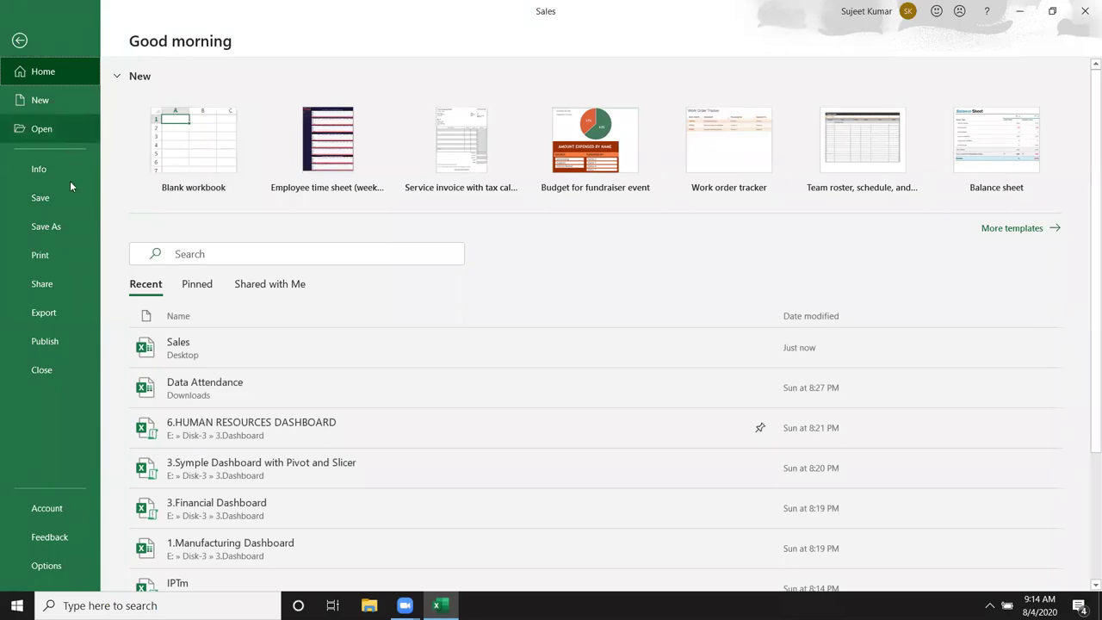
click(42, 225)
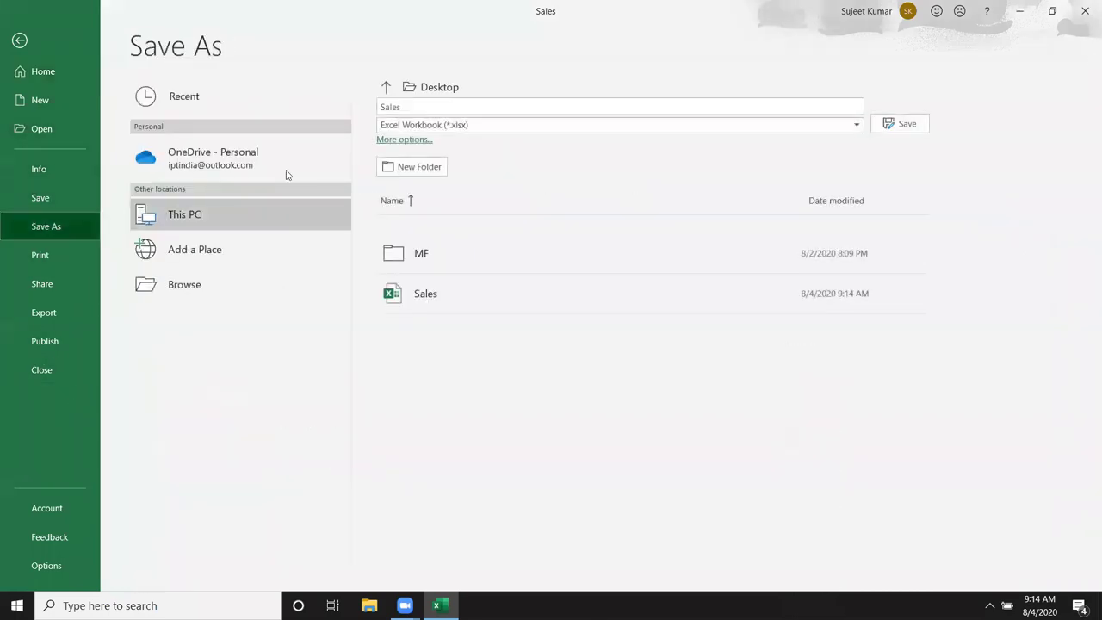
click(454, 127)
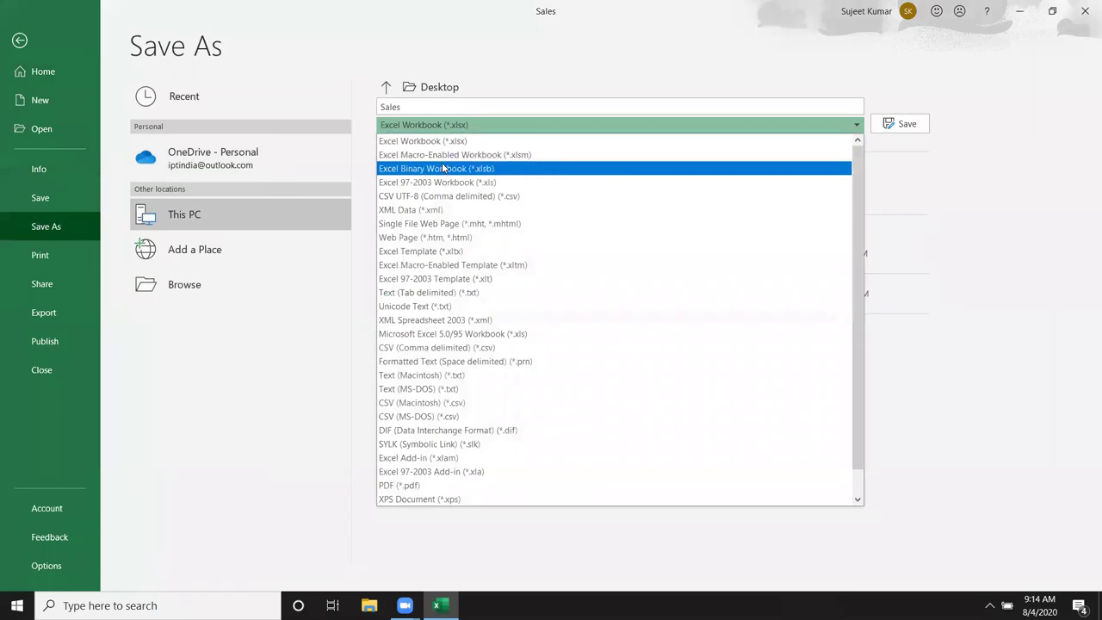
click(429, 252)
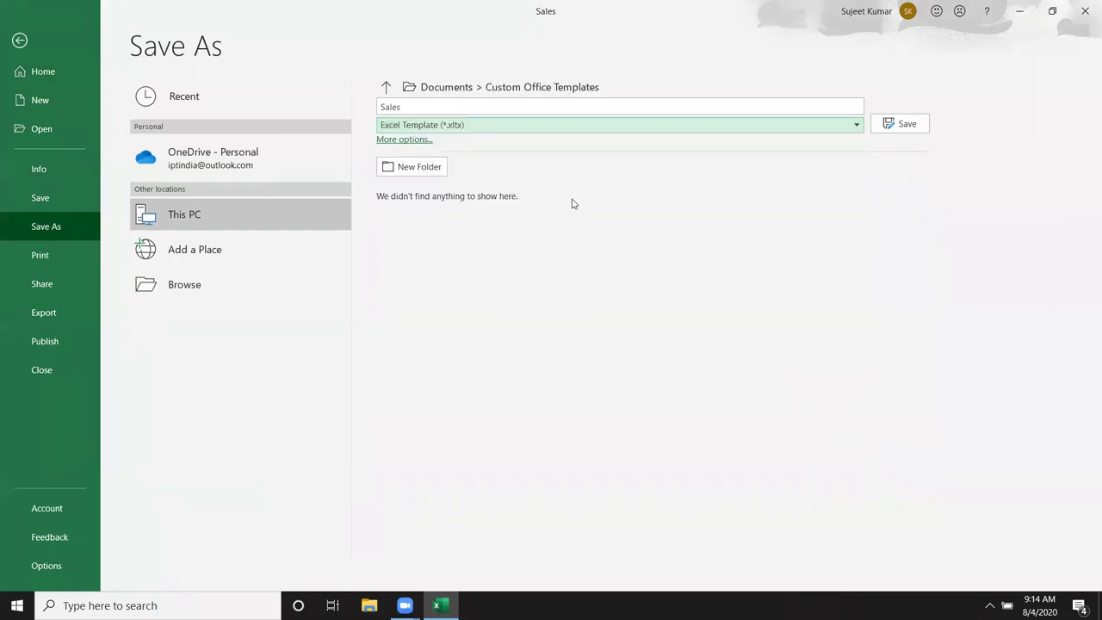
click(202, 291)
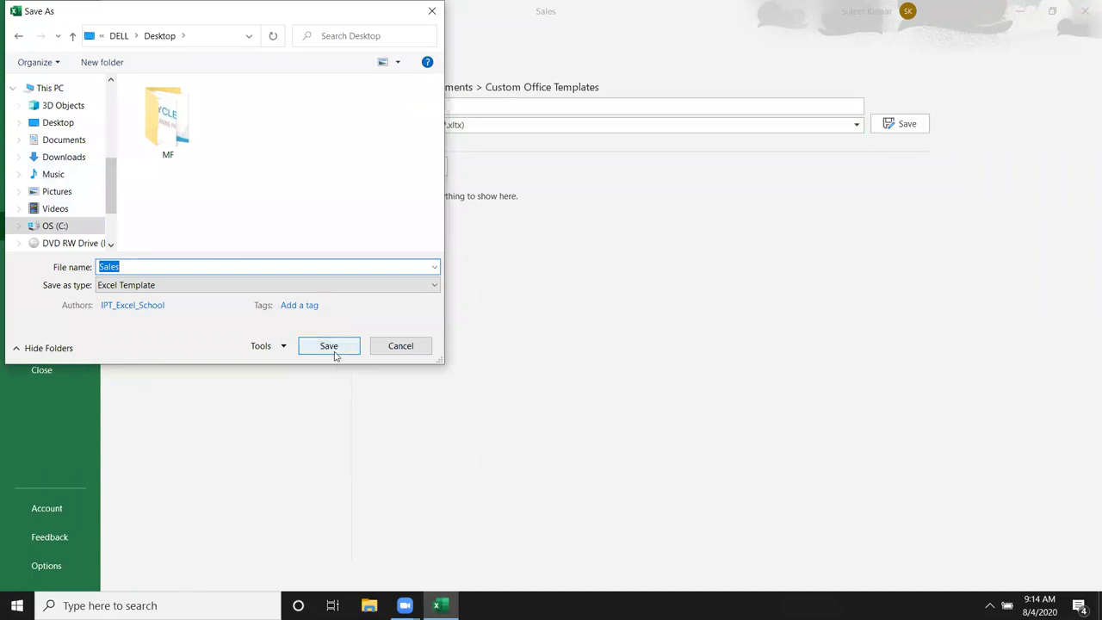
click(329, 351)
click(1085, 9)
click(1085, 8)
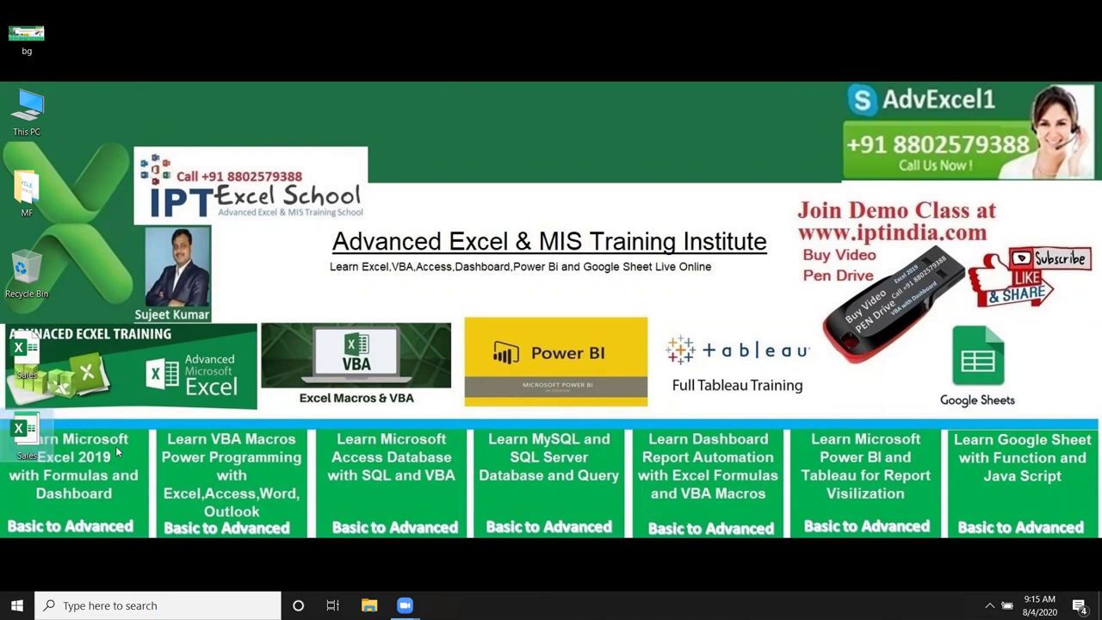
- Open the desktop Sales template, creating the new workbook Sales1 with a blank Daily Sales Report
double_click(27, 431)
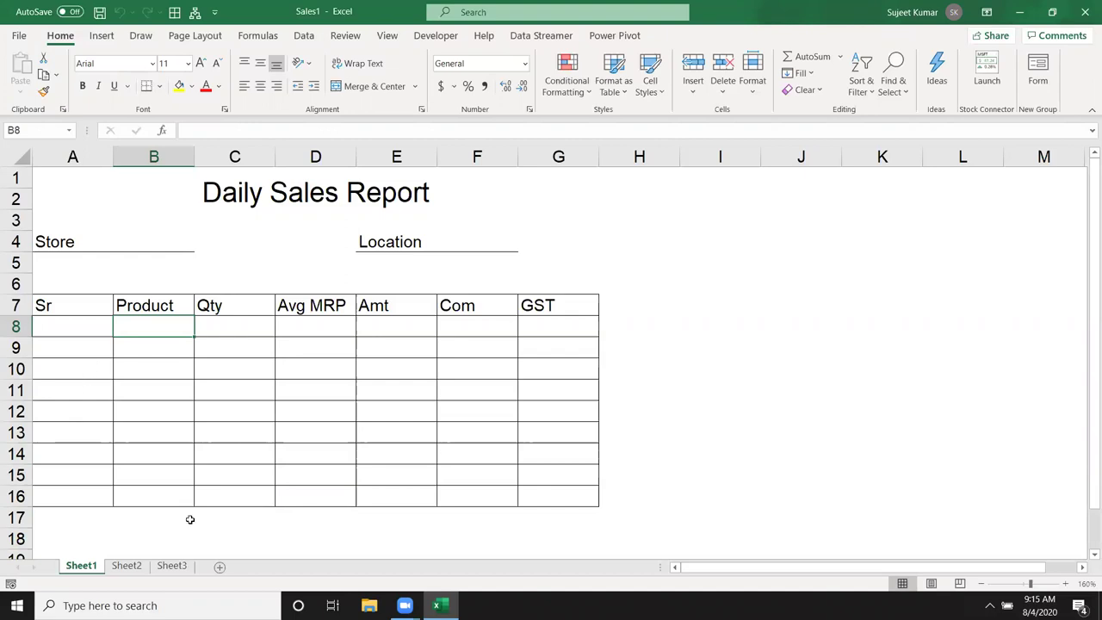
click(1020, 12)
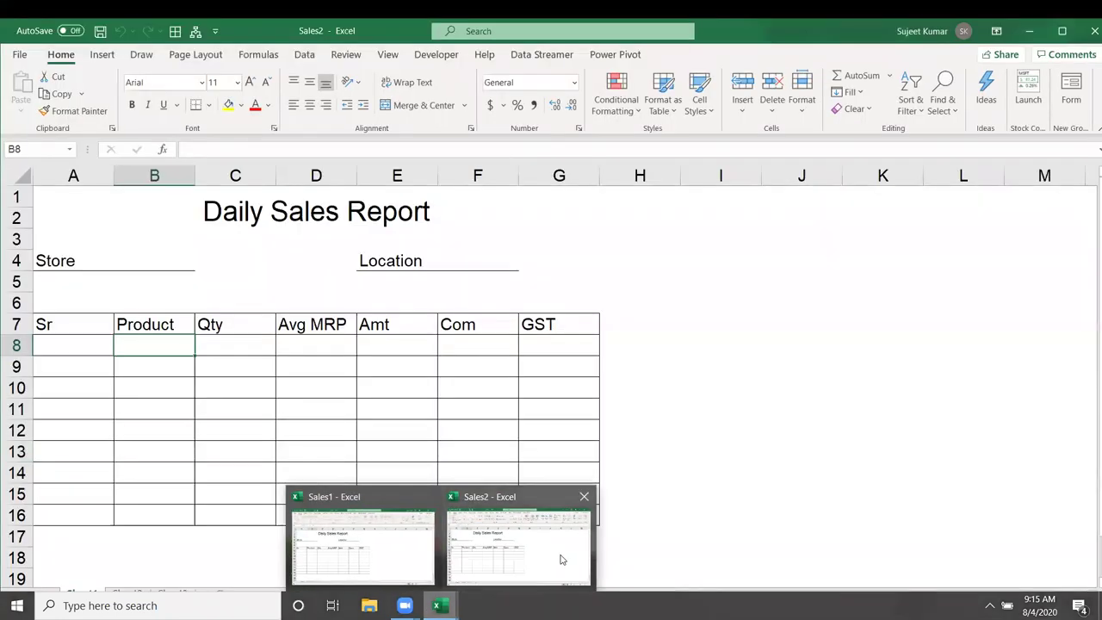
click(561, 556)
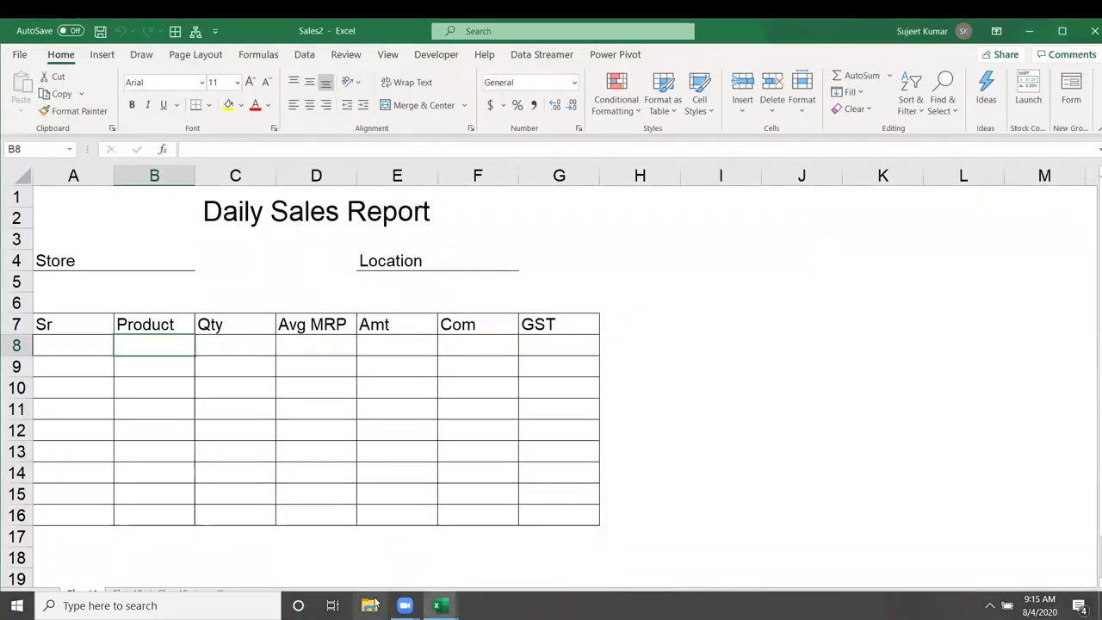
drag(139, 387, 238, 430)
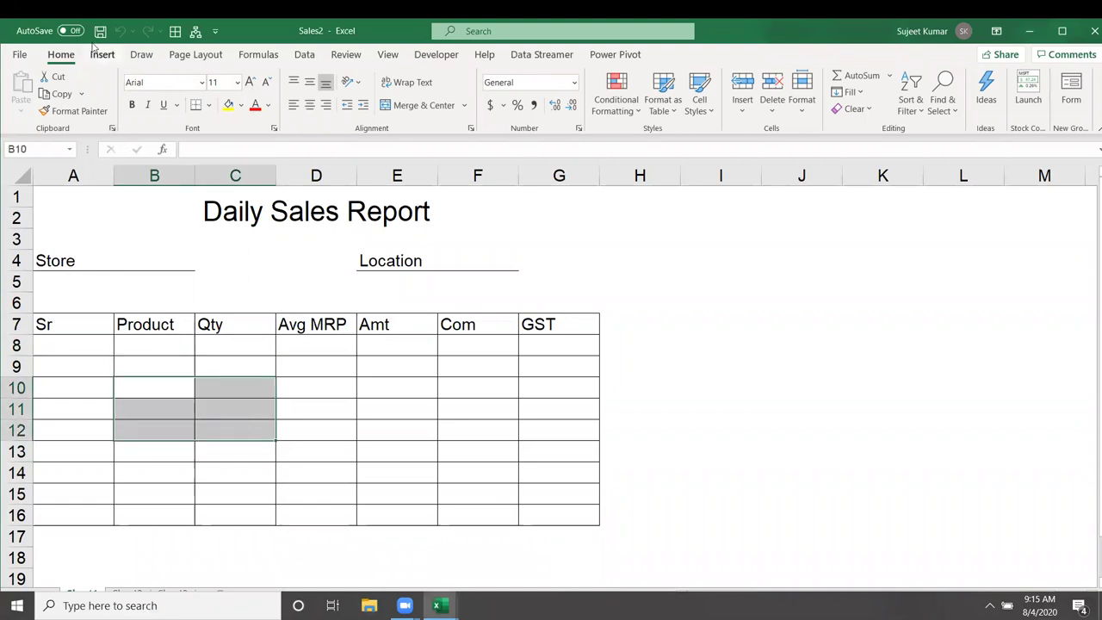
key(ctrl+s)
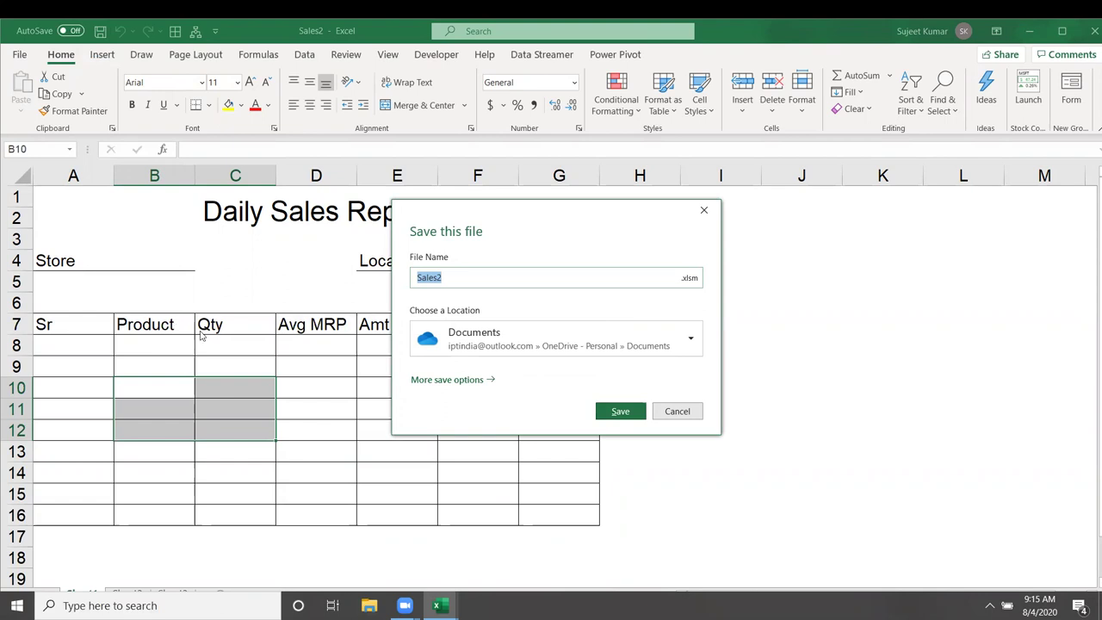
key(super+d)
drag(22, 349, 4, 435)
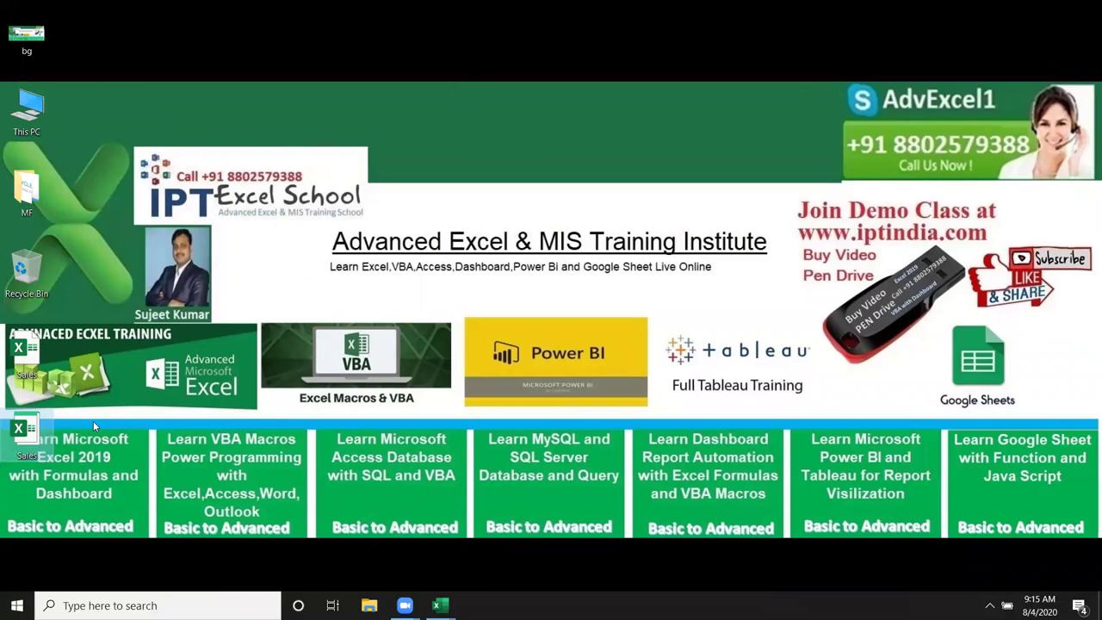
key(super+d)
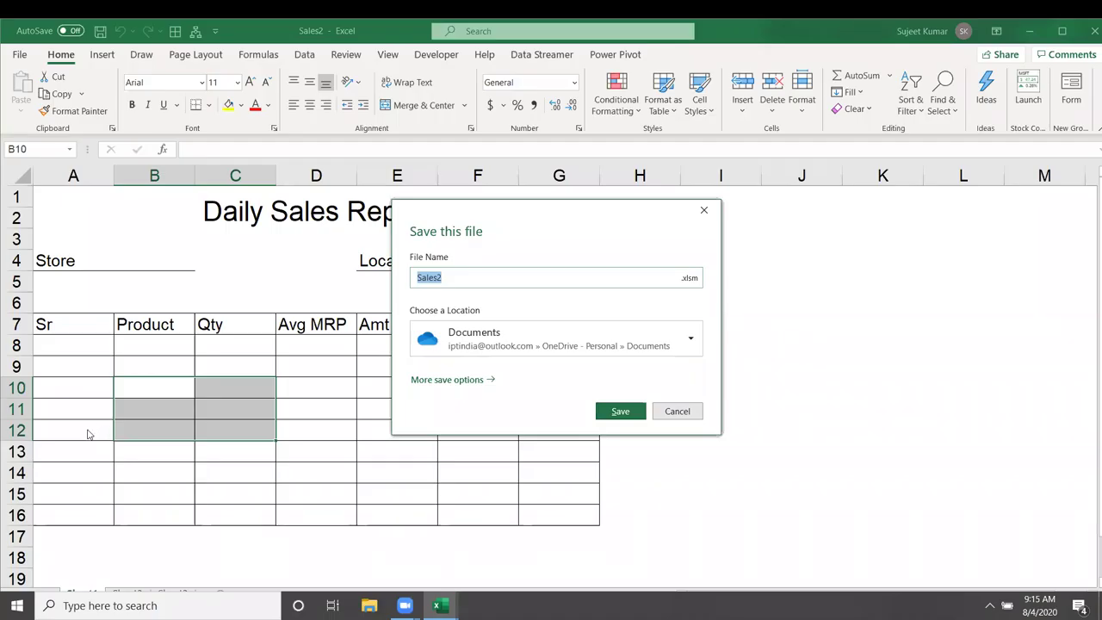
click(665, 417)
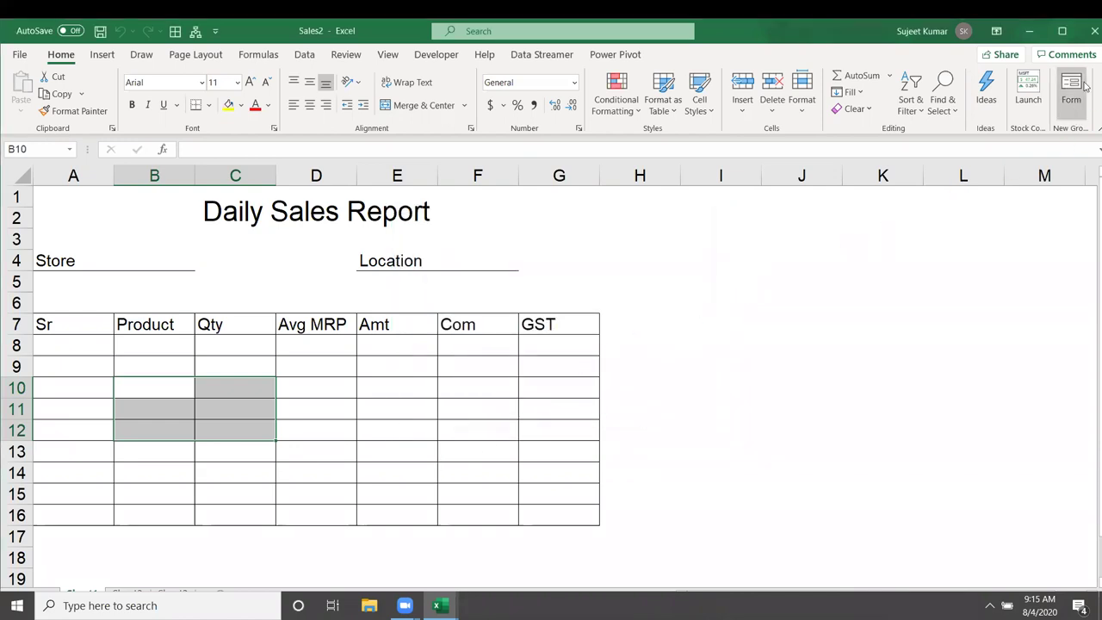
click(1093, 31)
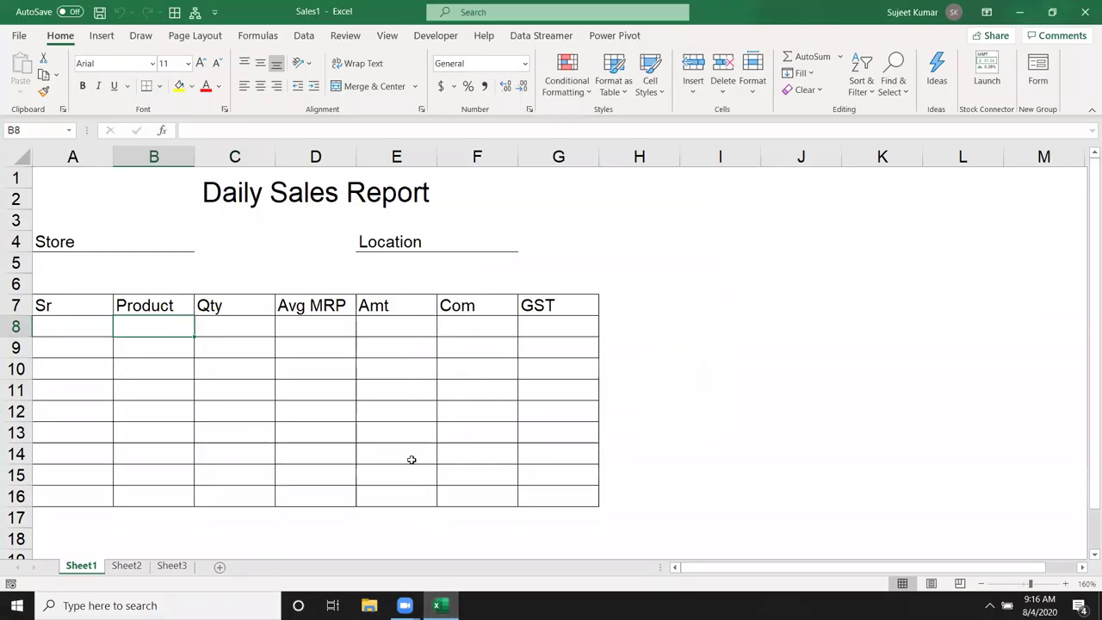
- Select cells E14, B4 and B11, then close Sales1 and Excel back to the desktop
click(409, 460)
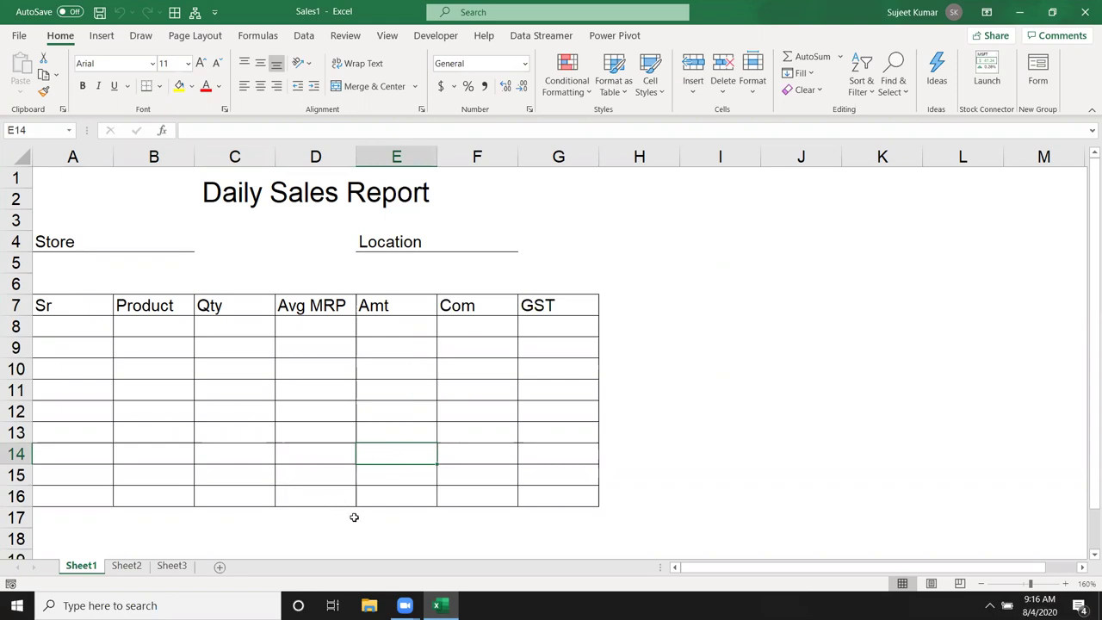
click(160, 247)
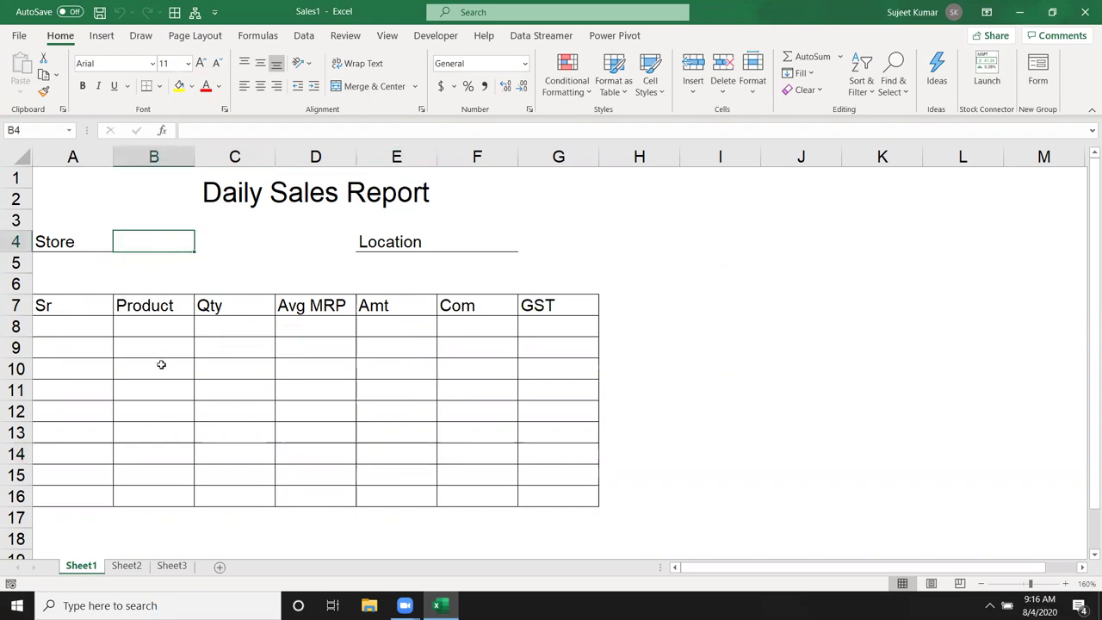
click(176, 391)
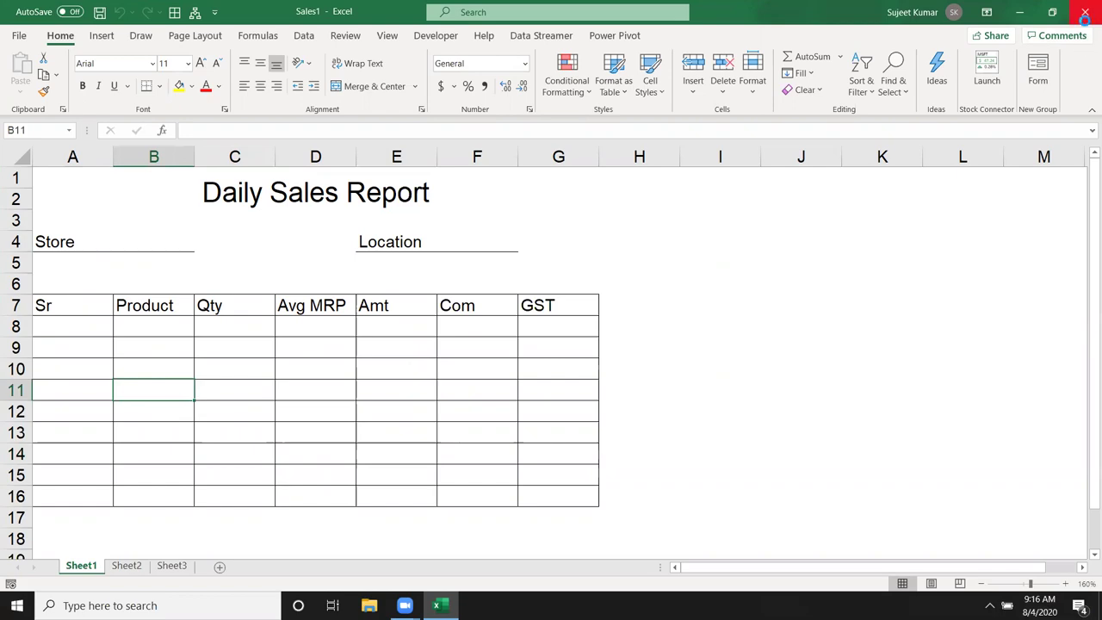
click(1085, 12)
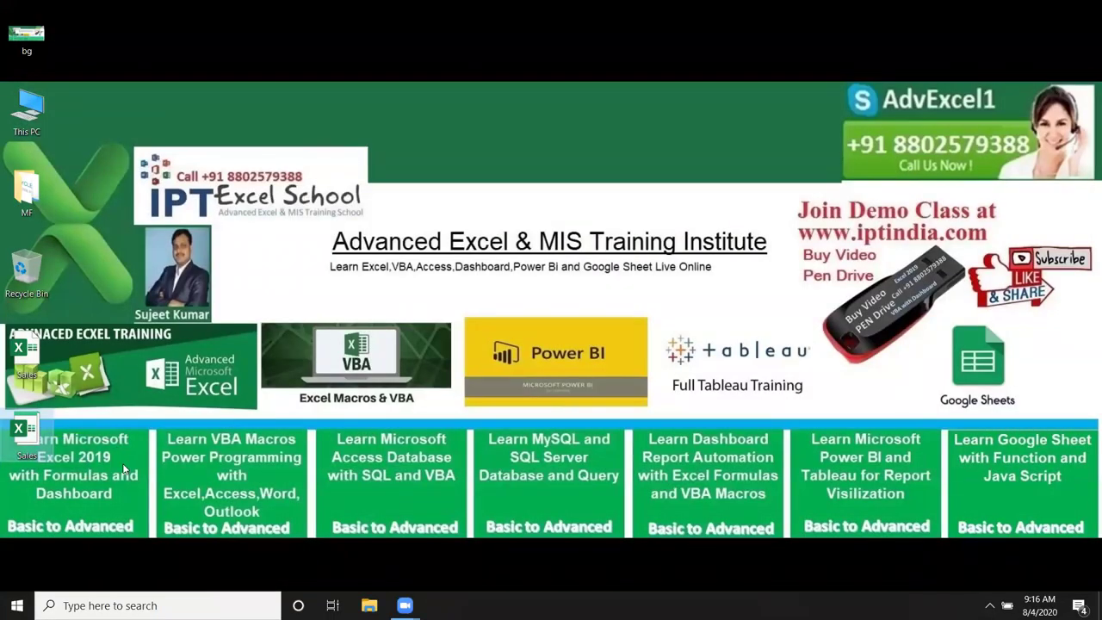
double_click(35, 452)
- Search Windows for 'exce', launch Excel, and create a blank Book1 workbook
click(259, 606)
text(ex)
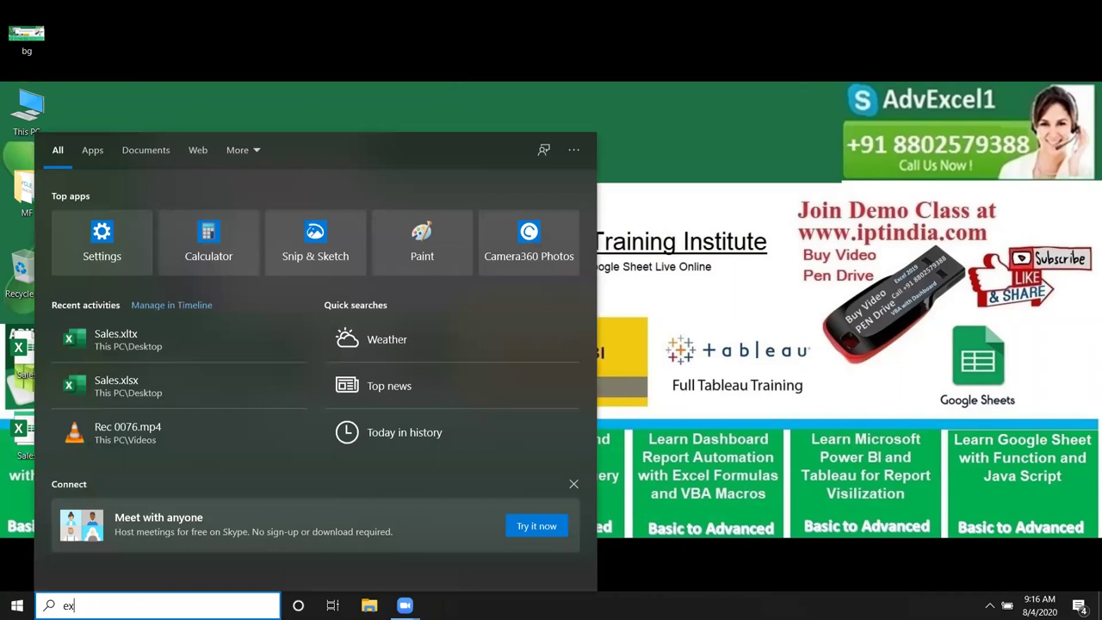
text(ce)
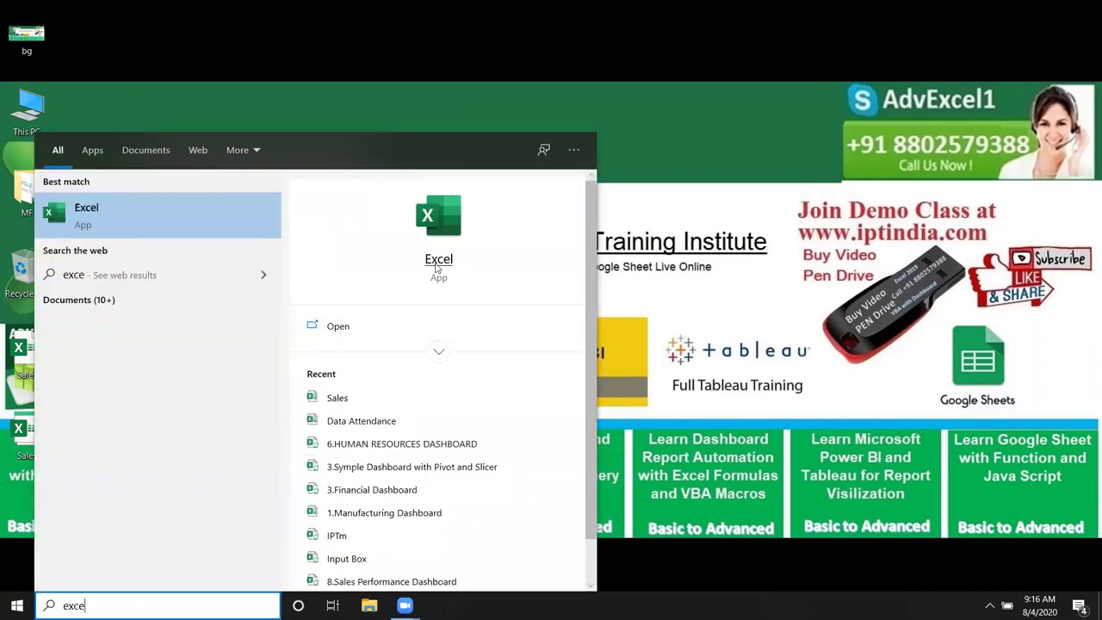
click(436, 267)
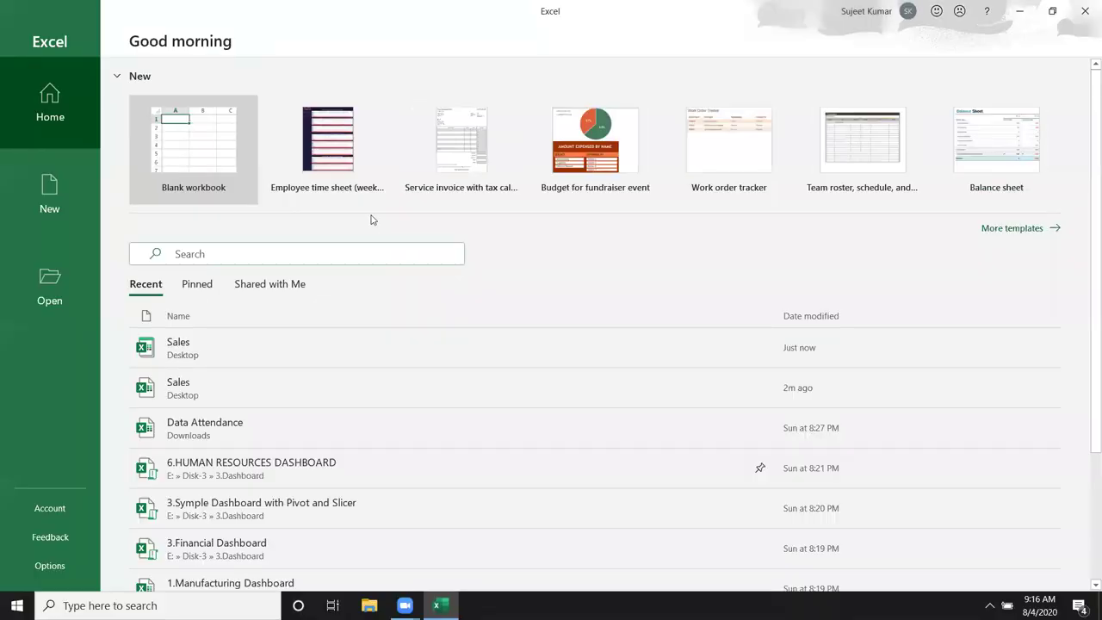
click(218, 190)
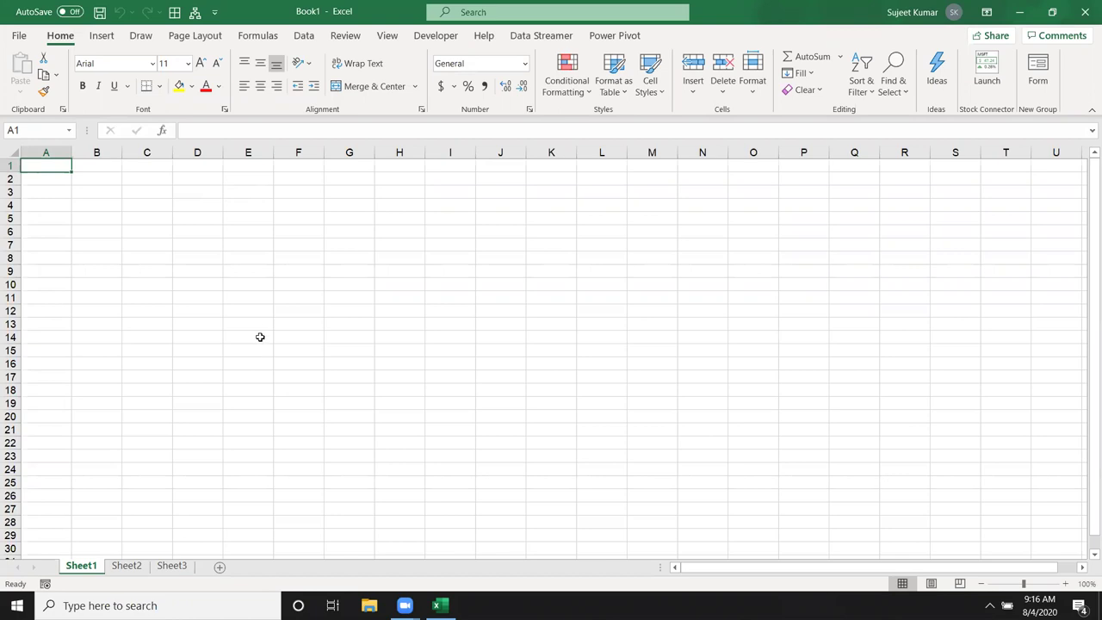
- In the File backstage, view the New templates, then browse the Open page's recent workbooks
click(19, 37)
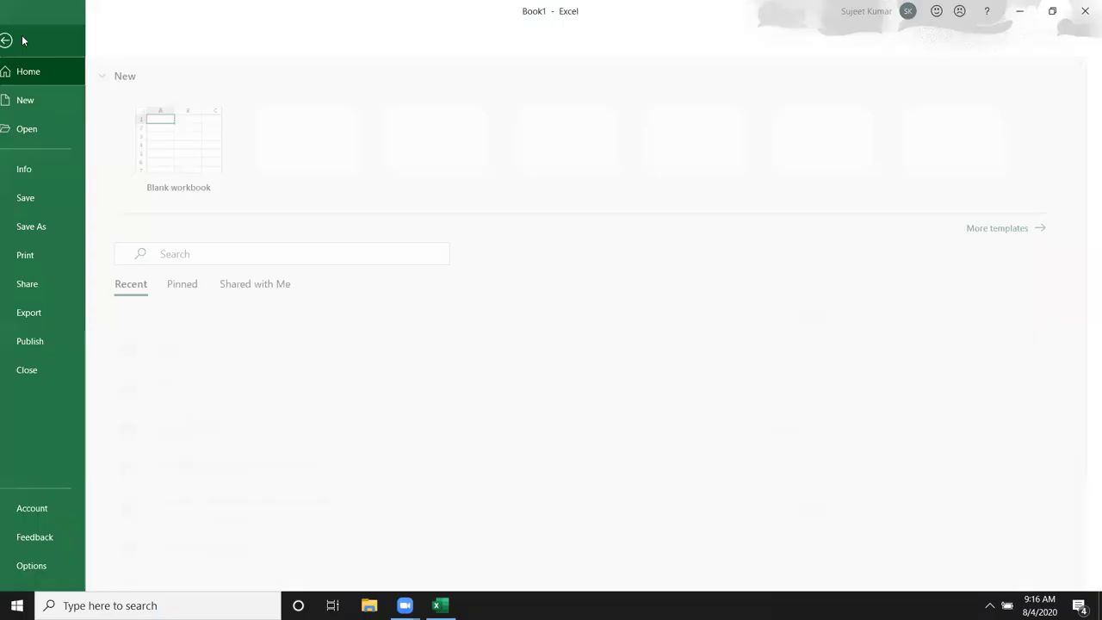
click(65, 105)
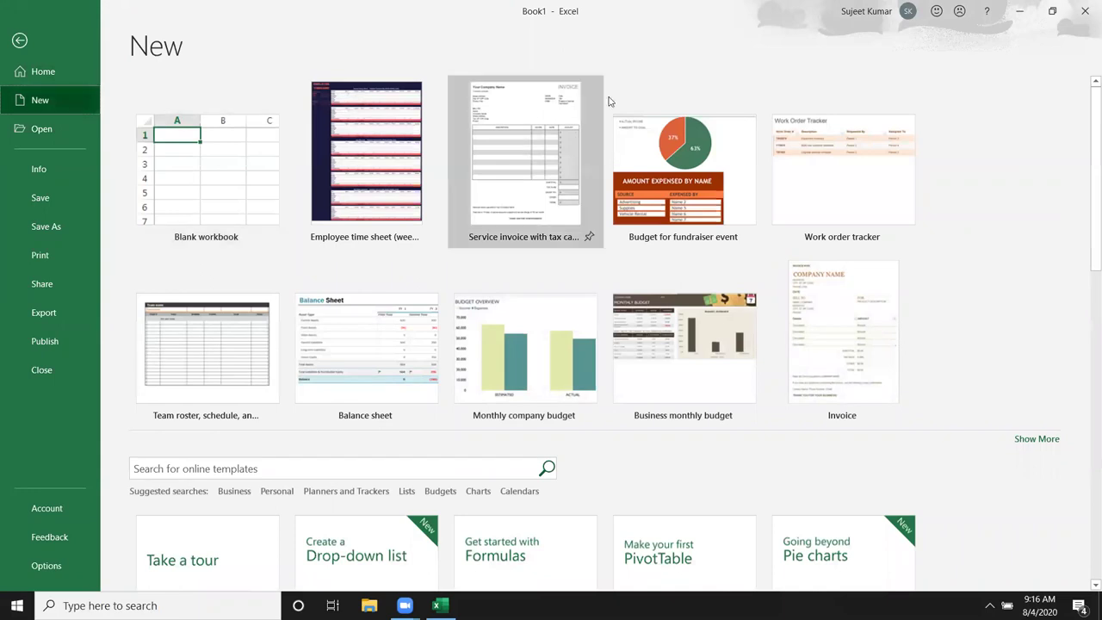
mouse_move(525, 164)
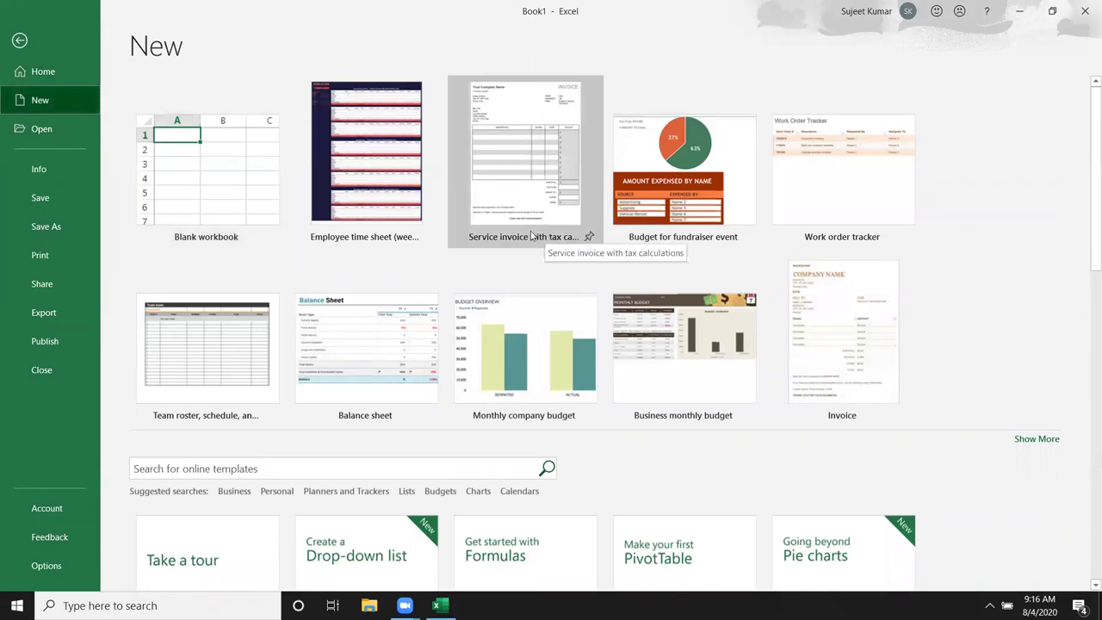
click(76, 135)
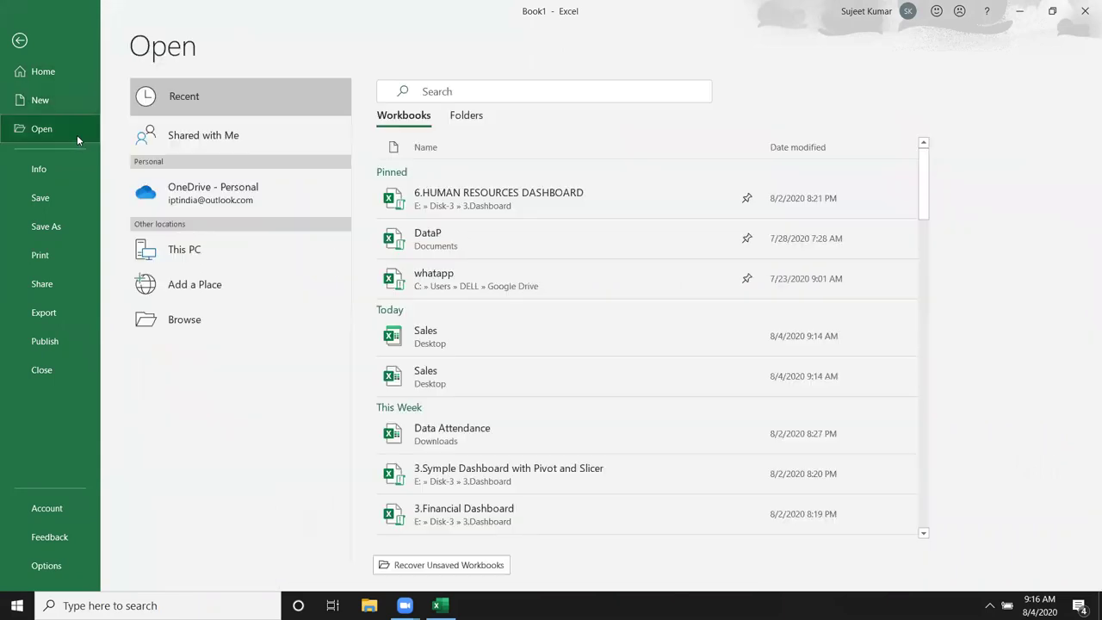
scroll(687, 260, down, 1)
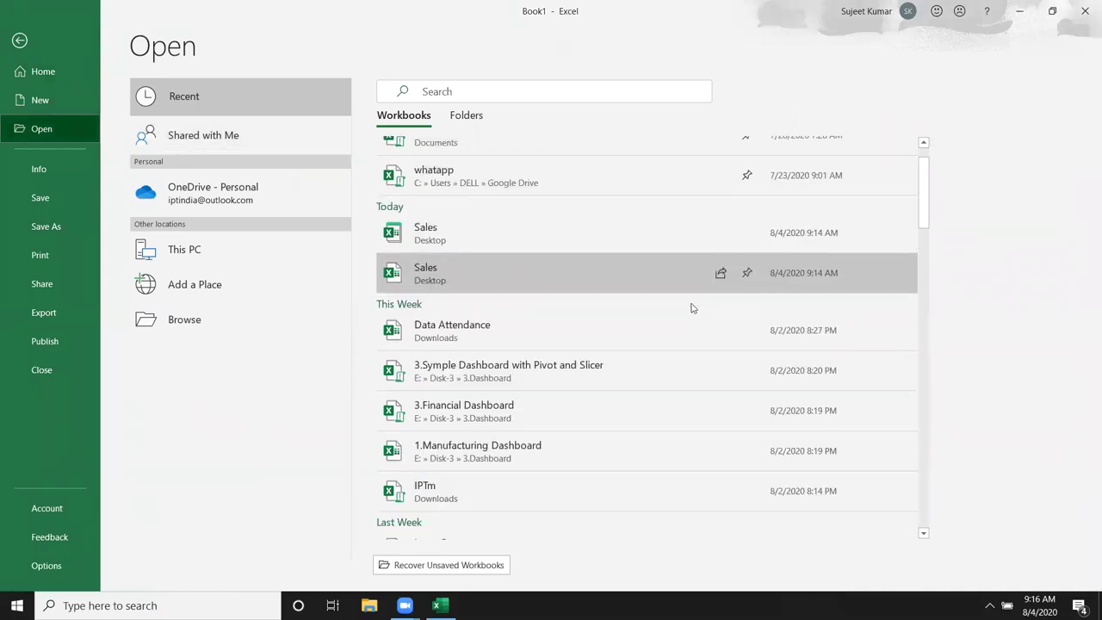
scroll(692, 307, down, 2)
scroll(689, 334, down, 3)
scroll(691, 349, down, 3)
scroll(692, 357, down, 2)
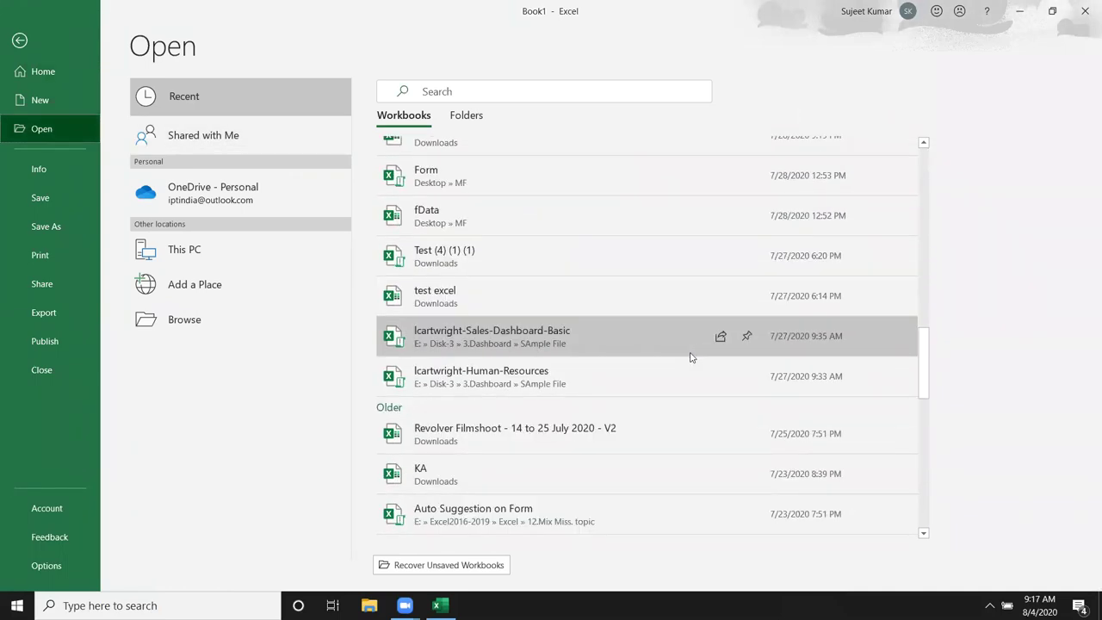
scroll(691, 356, up, 2)
- Visit the backstage Home page, then return to Open and scroll through the recent workbooks
click(51, 72)
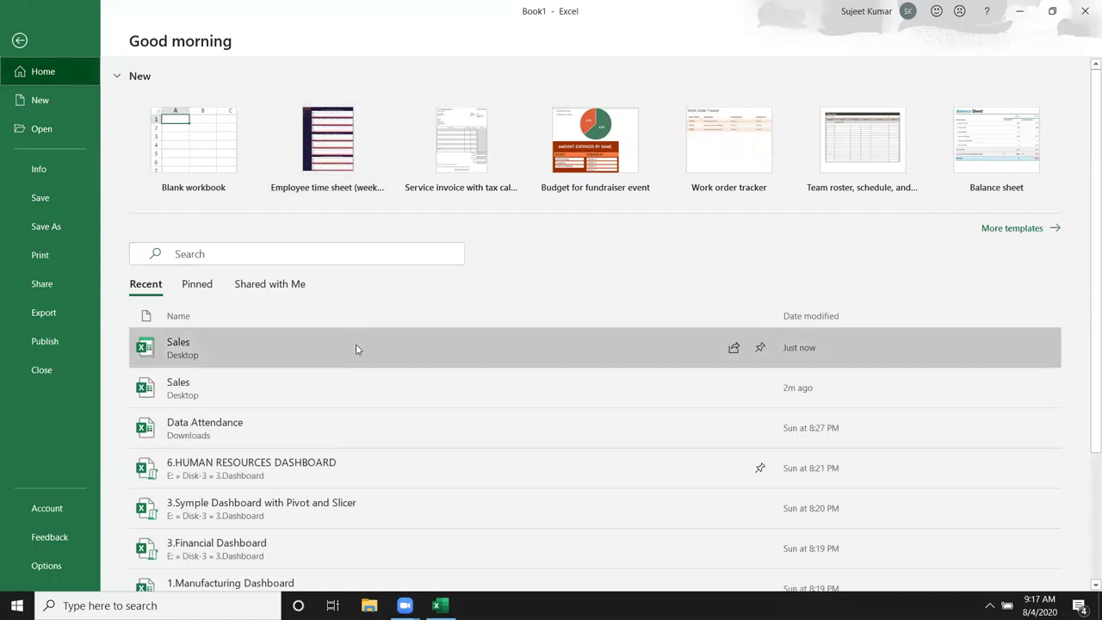
scroll(355, 357, down, 2)
scroll(354, 357, up, 2)
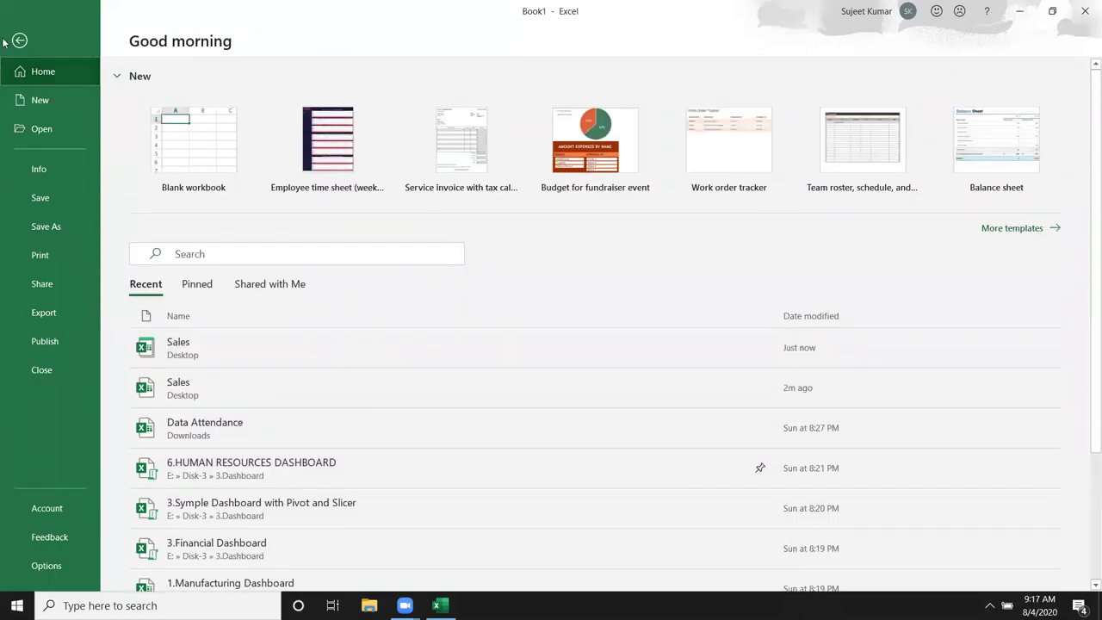
click(41, 128)
scroll(603, 280, down, 1)
scroll(638, 282, down, 4)
scroll(635, 280, down, 5)
scroll(636, 281, down, 5)
scroll(635, 281, down, 5)
scroll(635, 281, down, 5)
scroll(636, 281, down, 2)
scroll(636, 281, up, 3)
scroll(636, 281, up, 4)
scroll(635, 280, up, 3)
scroll(635, 280, up, 3)
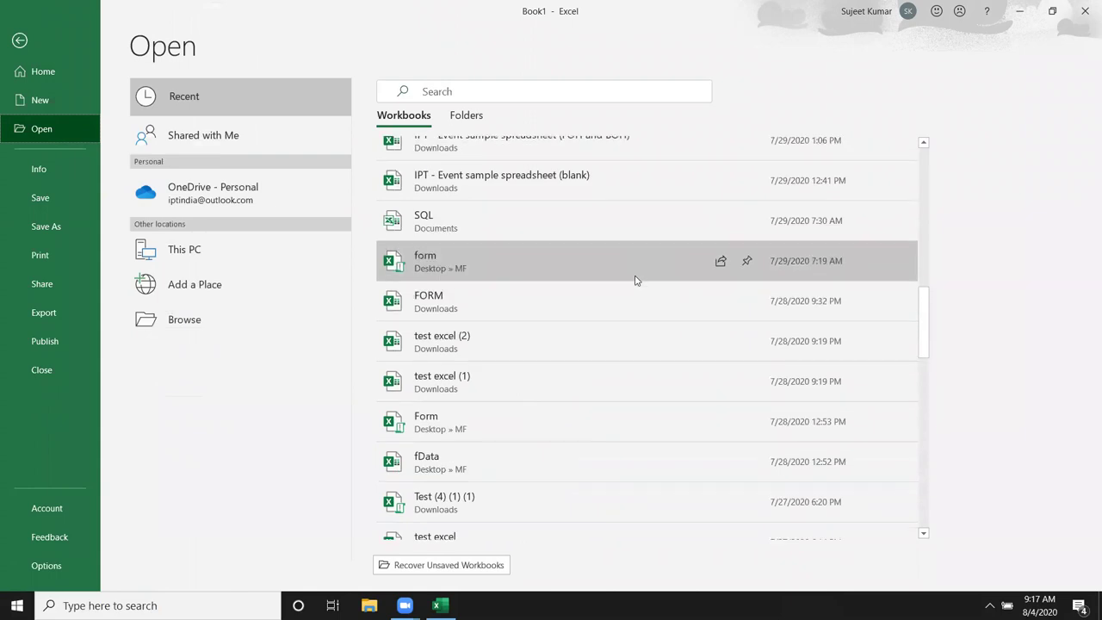
scroll(517, 293, up, 5)
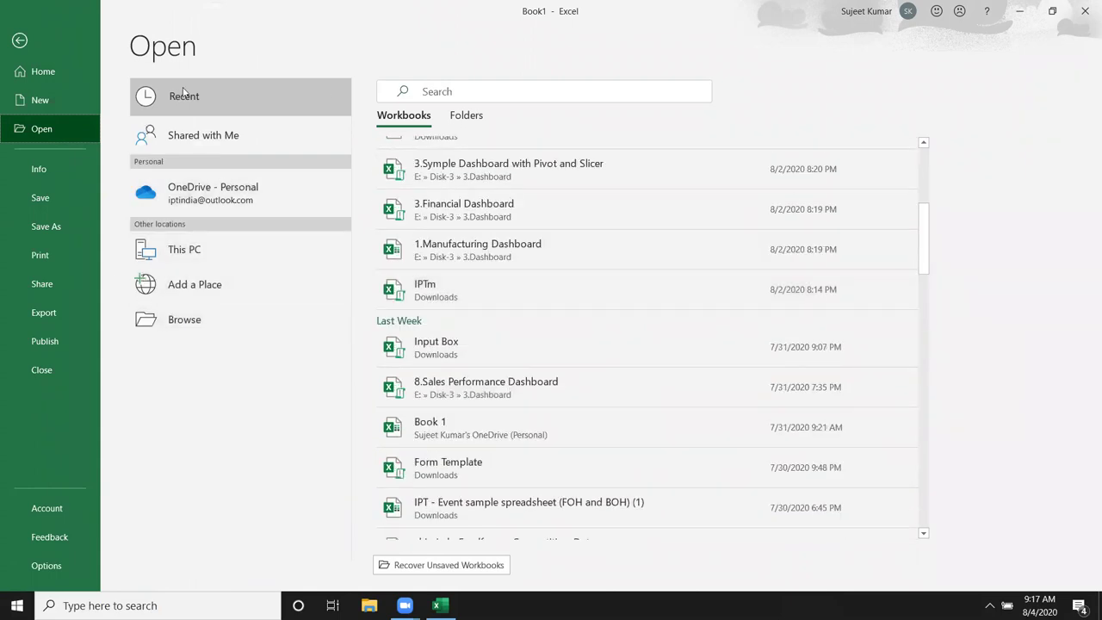
- In recent Folders, pin 3.Dashboard to the top, then show Book1's Info page
click(459, 120)
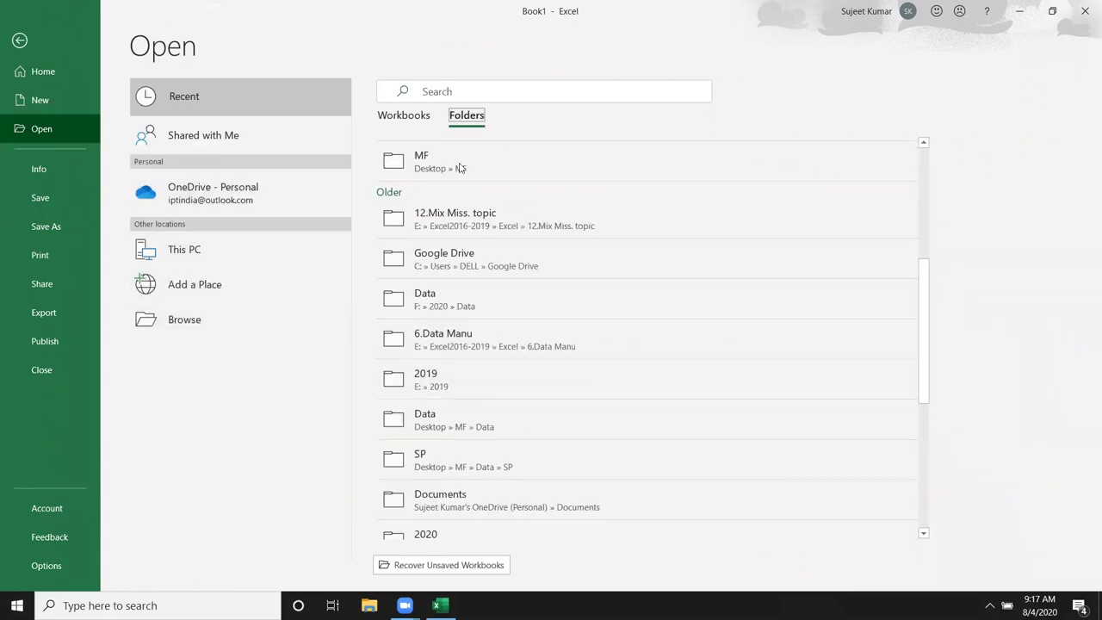
scroll(472, 277, down, 4)
scroll(472, 277, down, 5)
scroll(472, 277, up, 2)
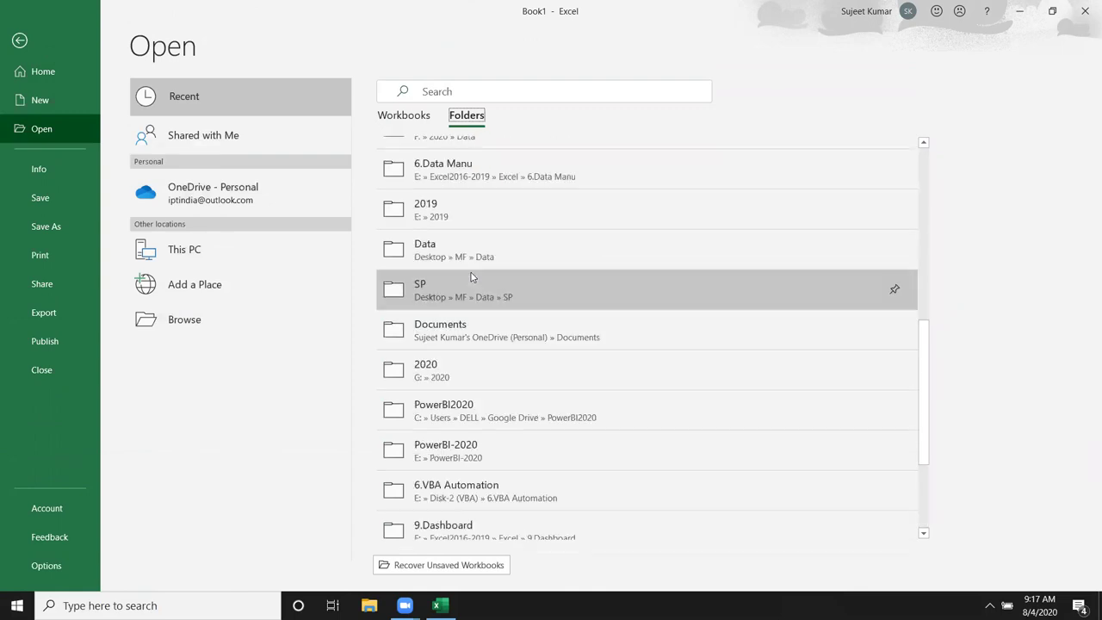
scroll(471, 277, up, 3)
scroll(472, 278, up, 2)
scroll(471, 276, up, 1)
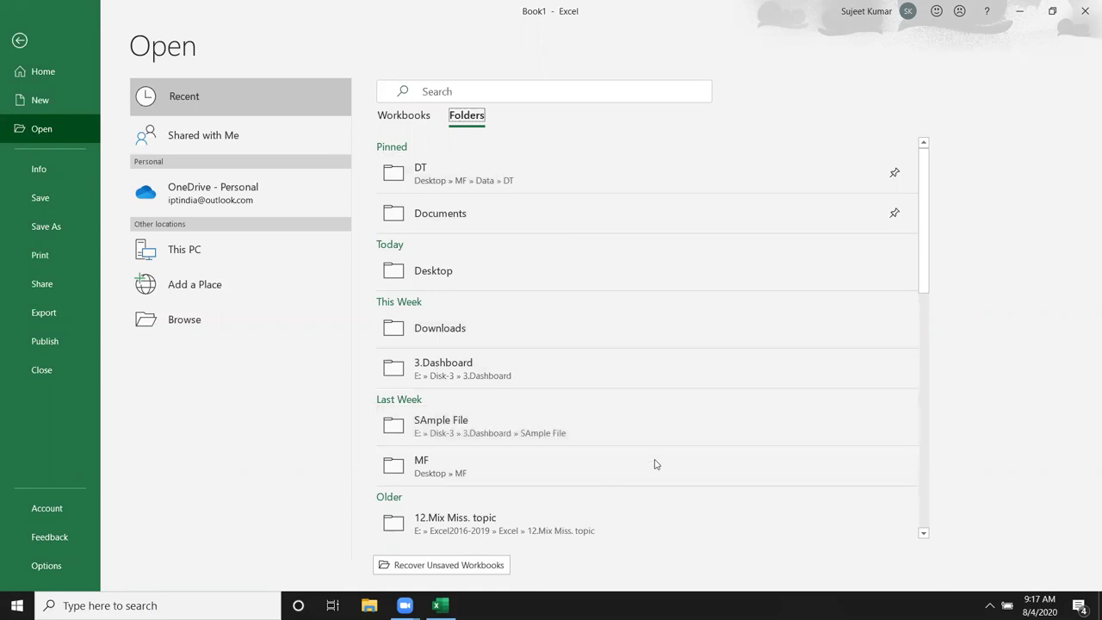
mouse_move(646, 368)
click(894, 370)
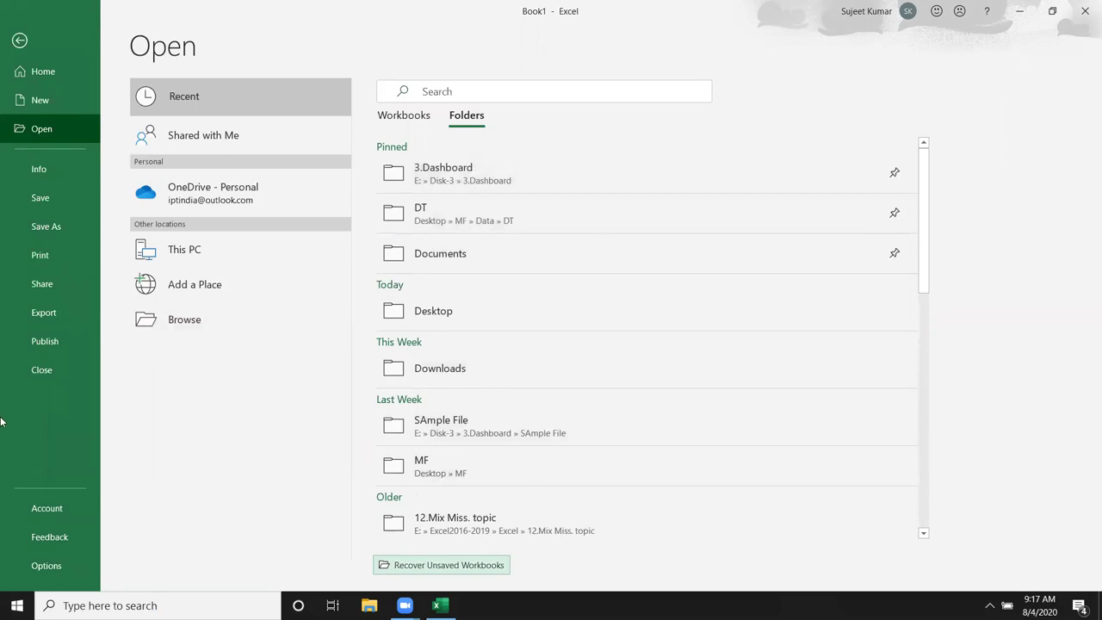
click(43, 176)
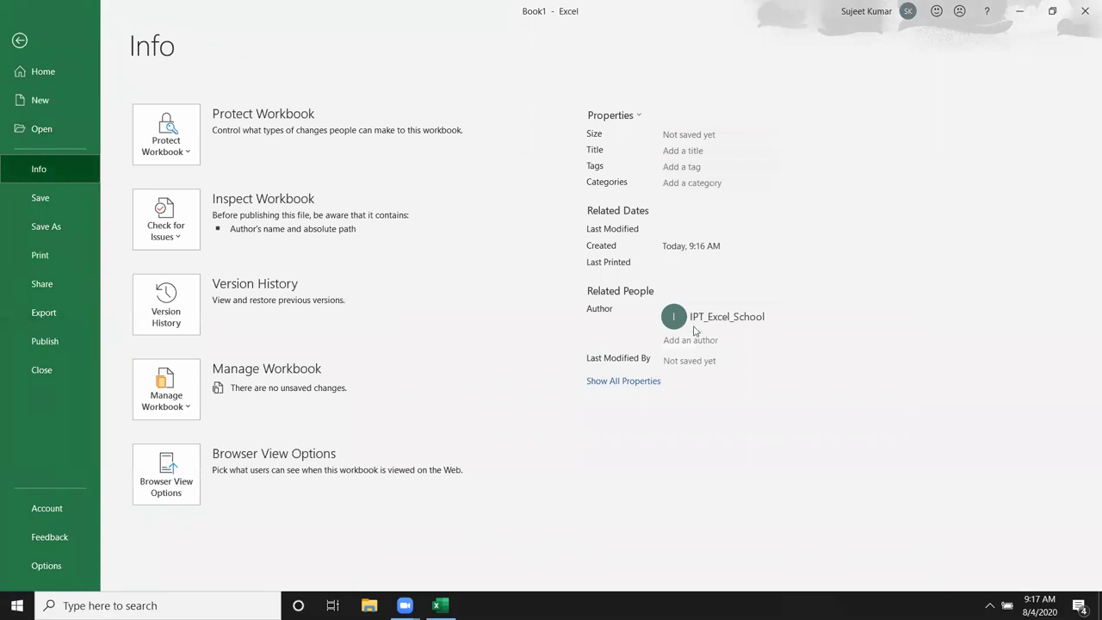
- Close the Excel window to return to the desktop
click(1085, 12)
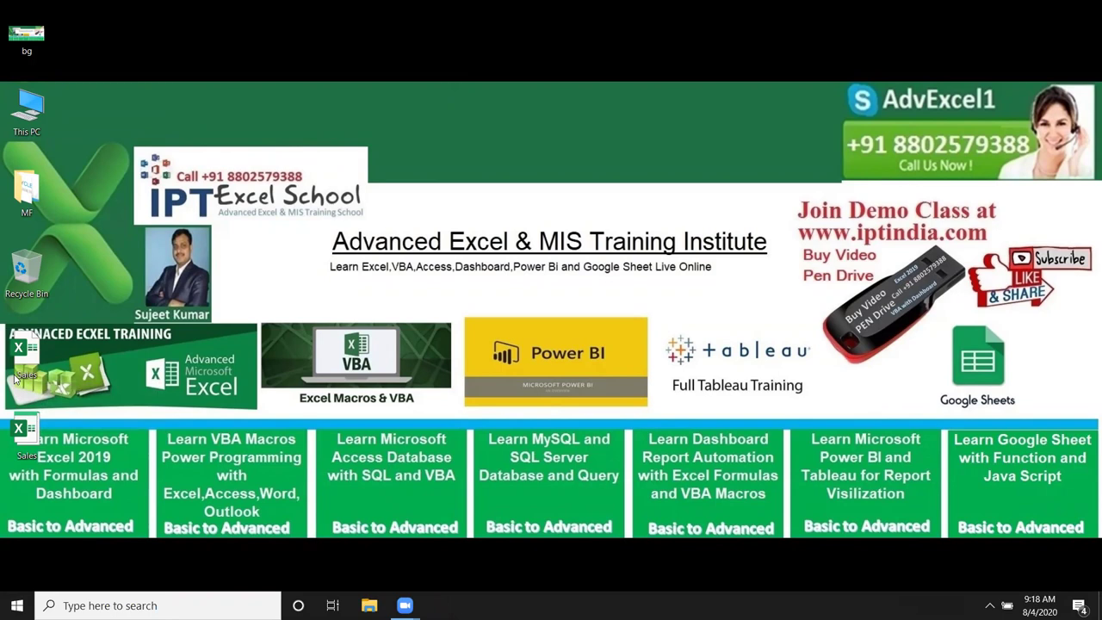
mouse_move(25, 357)
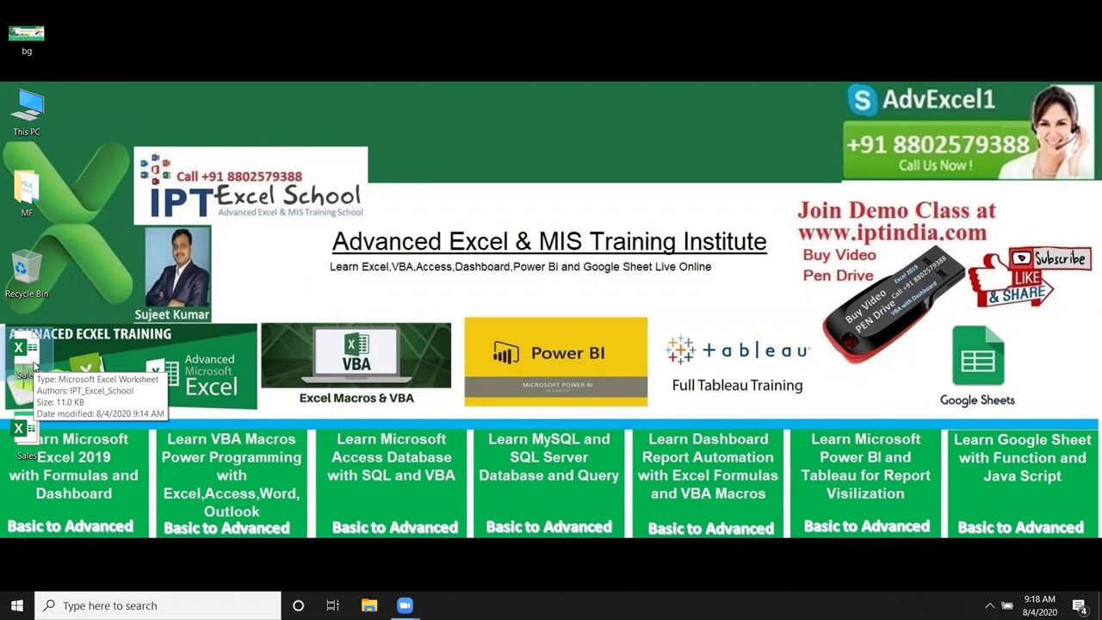
- Open Properties for the desktop Sales file and move the dialog to the screen centre
right_click(33, 364)
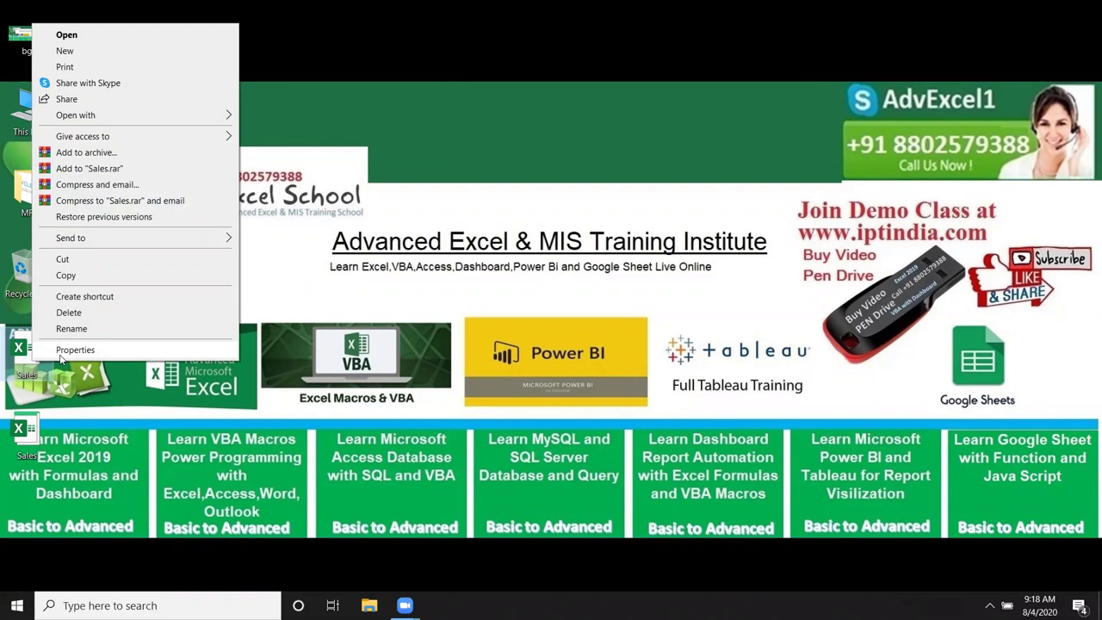
click(75, 350)
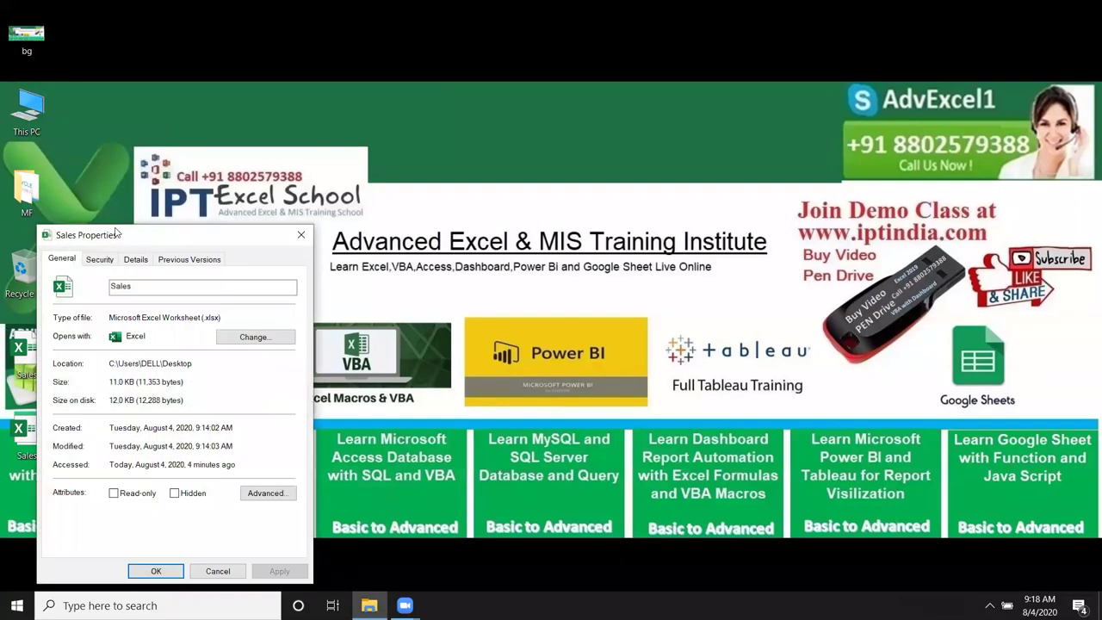
drag(119, 234, 526, 180)
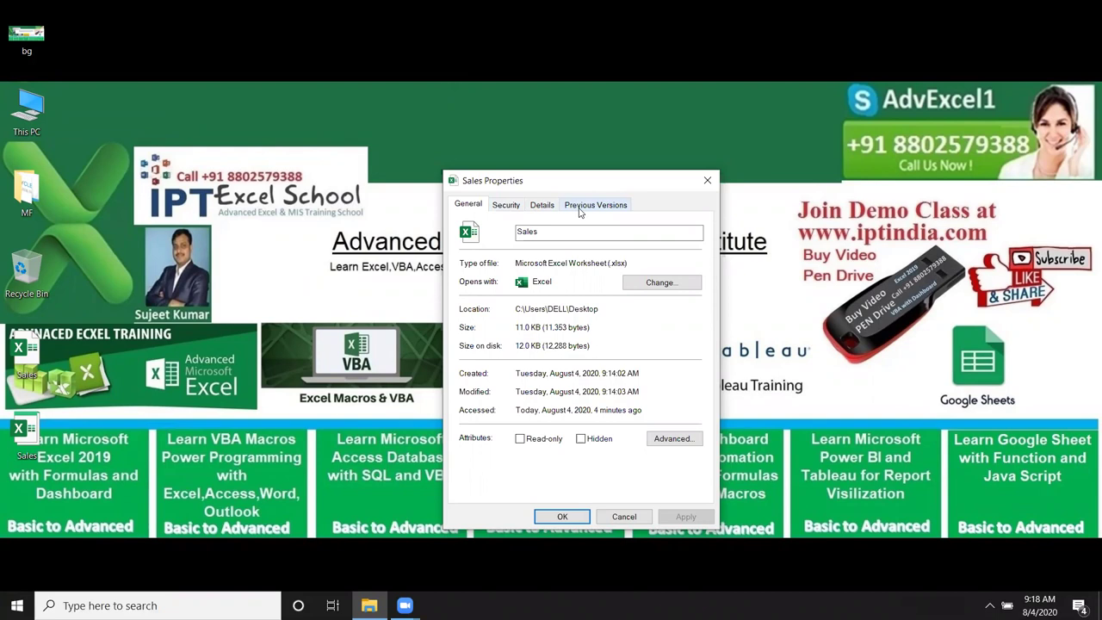
- On the Details tab, set the Sales file's Title to 'Daily Sales Report Format', apply and close
click(552, 210)
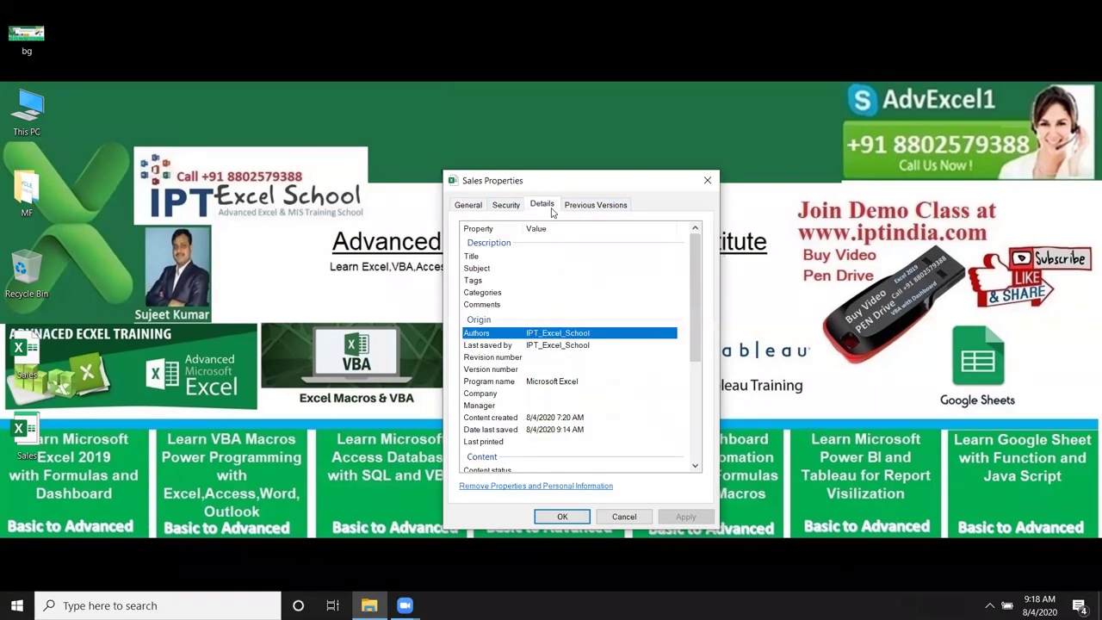
click(556, 256)
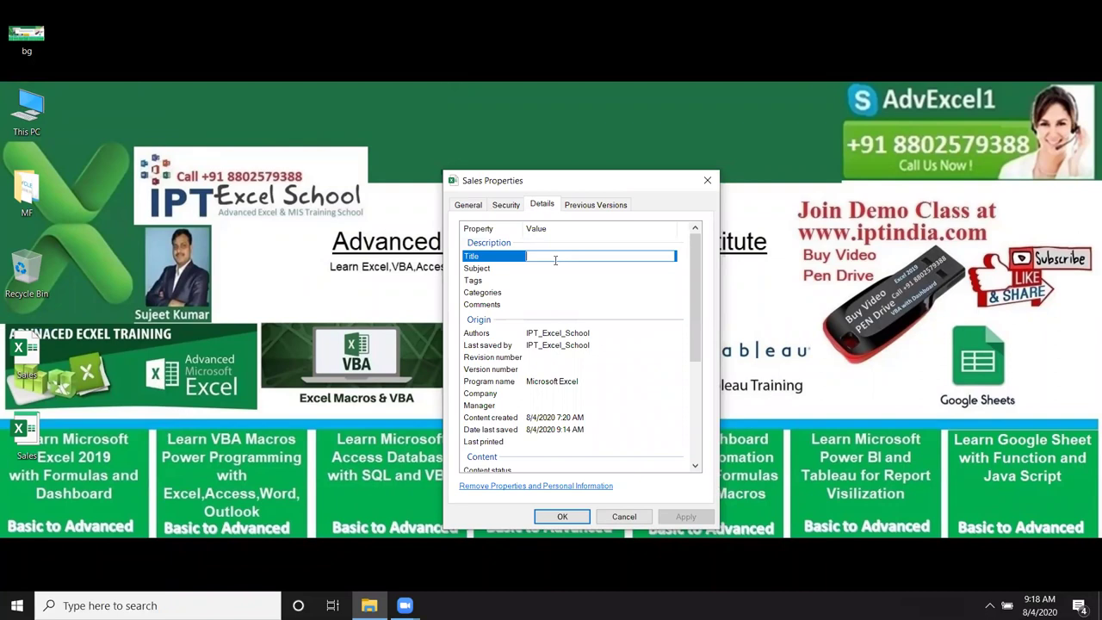
text(SALES)
key(BackSpace)
key(BackSpace)
key(BackSpace)
key(BackSpace)
key(BackSpace)
text(Dail)
text(y Sales Report Format)
click(537, 270)
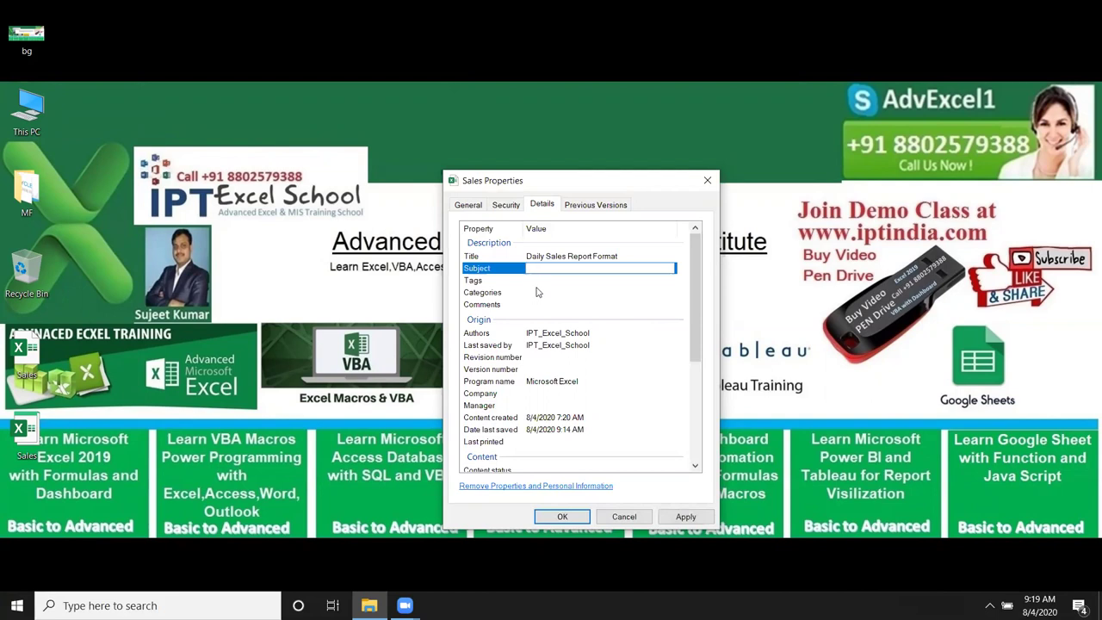
click(535, 292)
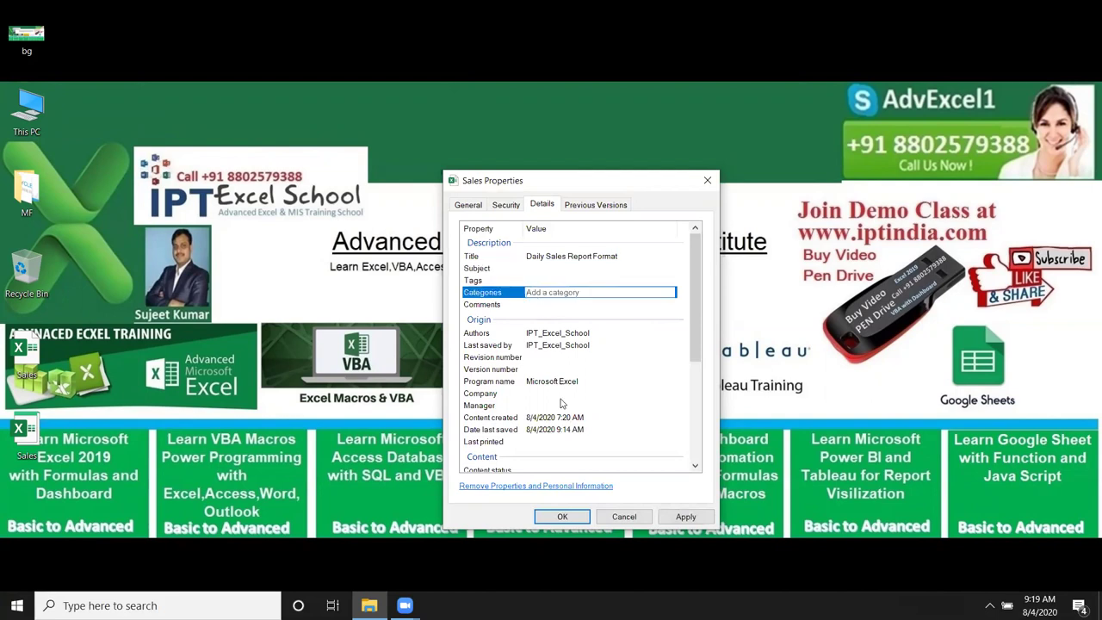
click(555, 353)
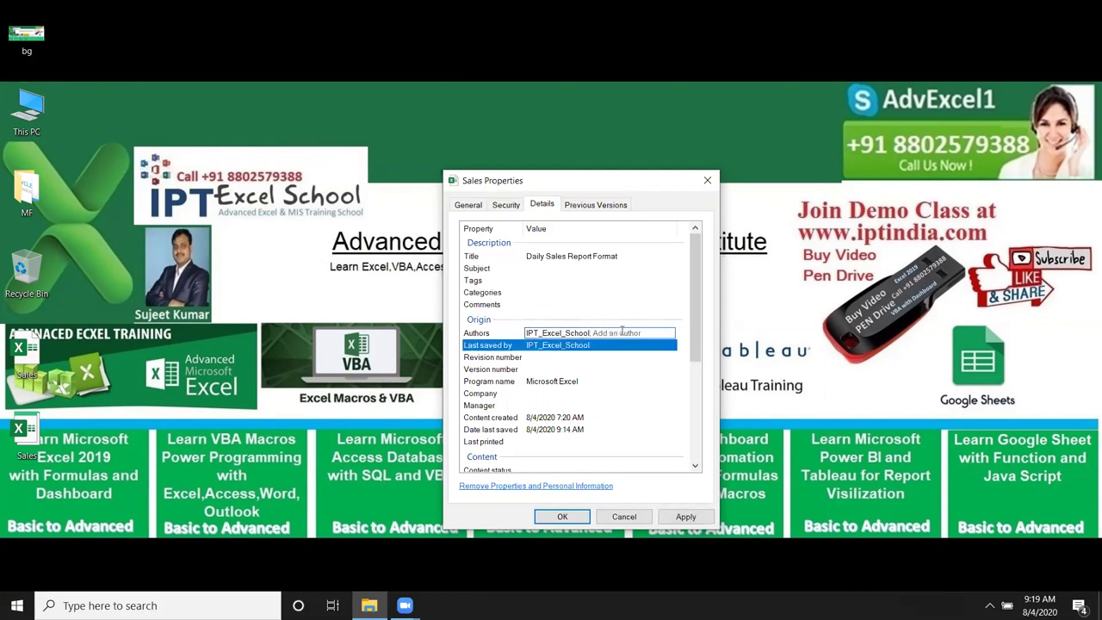
click(692, 518)
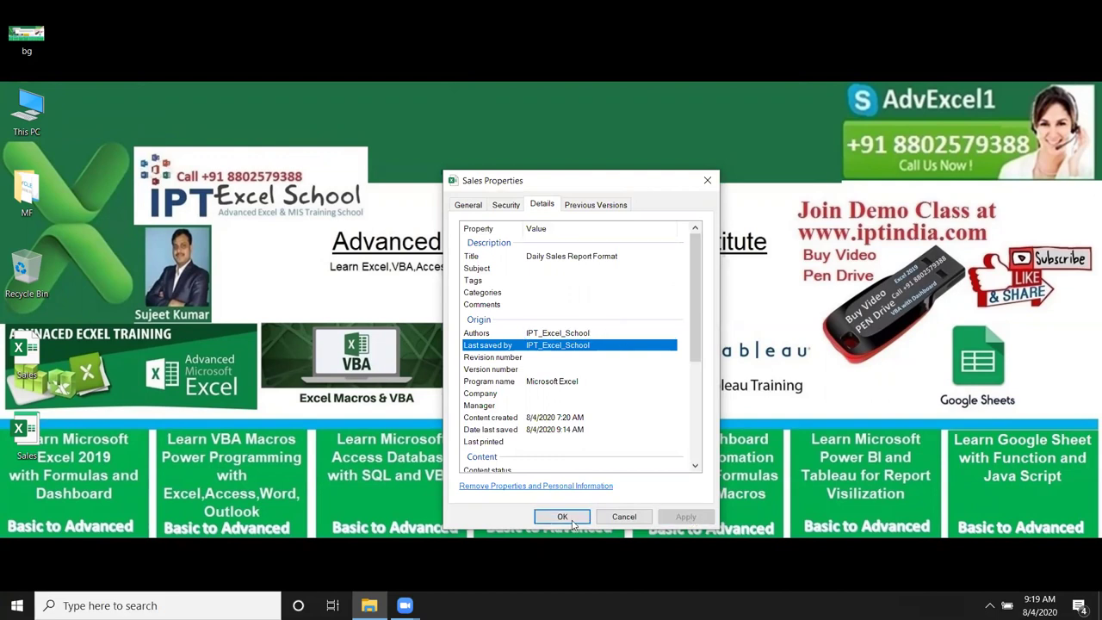
click(562, 516)
right_click(477, 219)
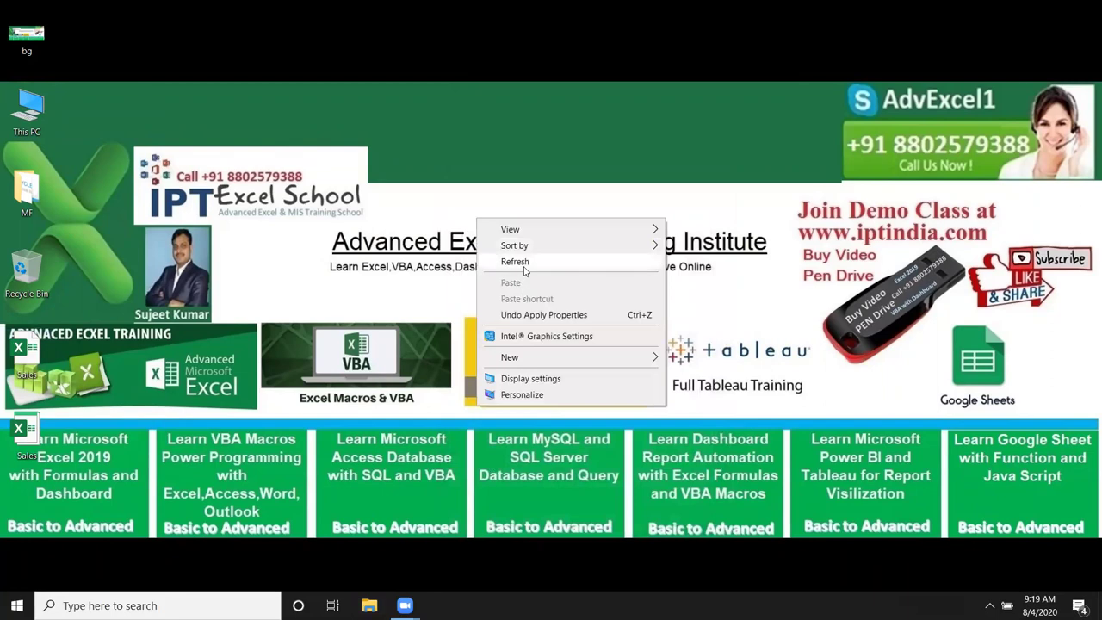
- Refresh the desktop icons and bring up the taskbar search to find Excel
click(516, 262)
mouse_move(26, 357)
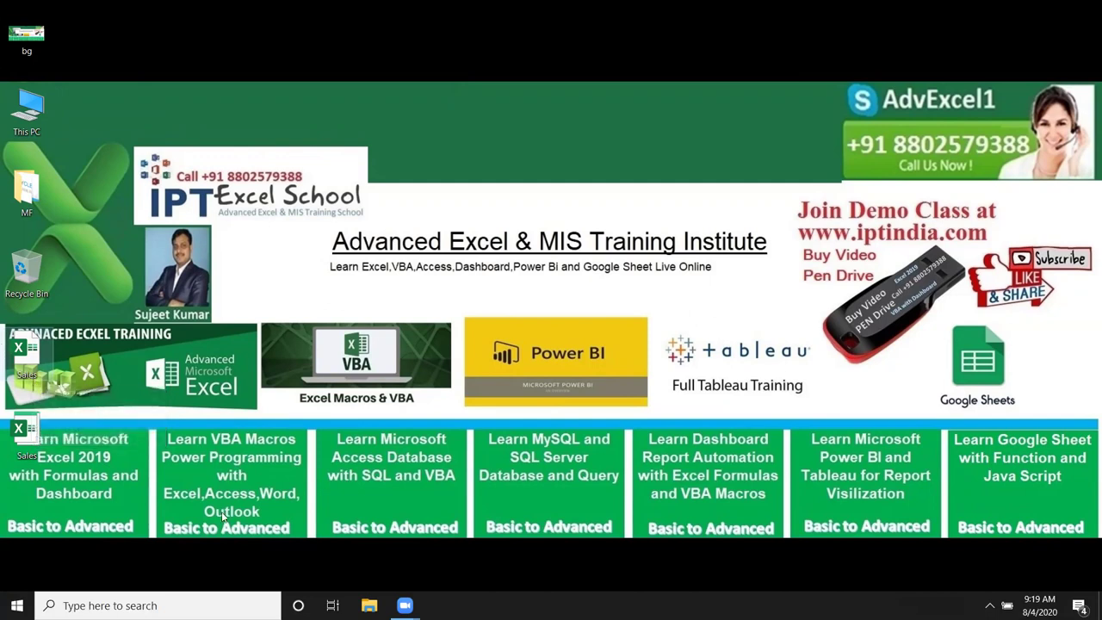
click(155, 605)
- Launch Excel by searching 'exce' and create a new blank workbook
text(exce)
click(434, 265)
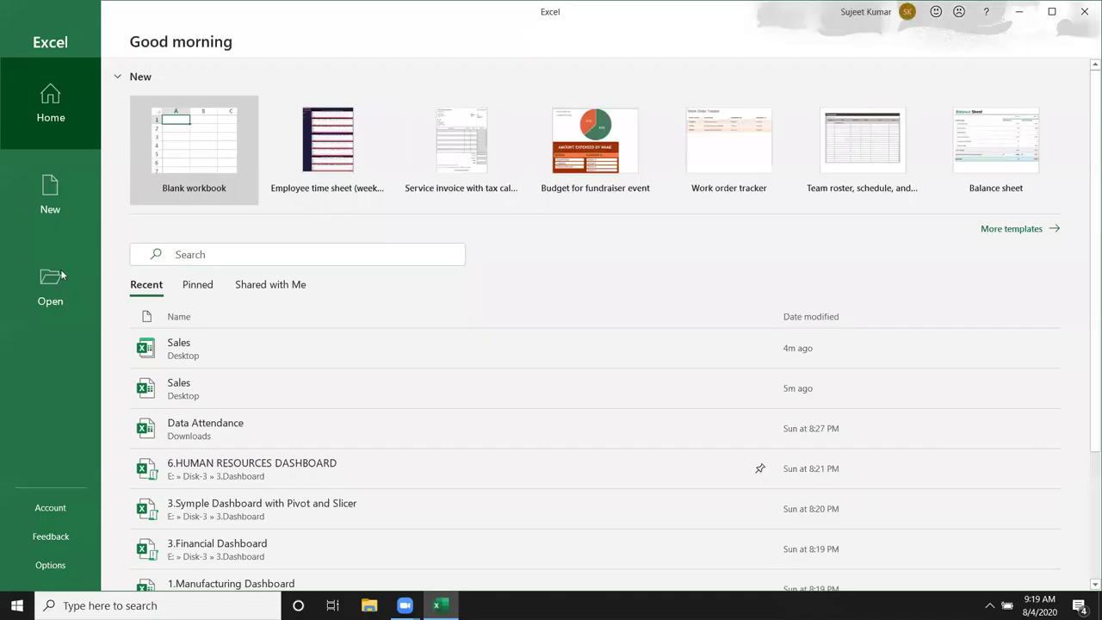
click(193, 183)
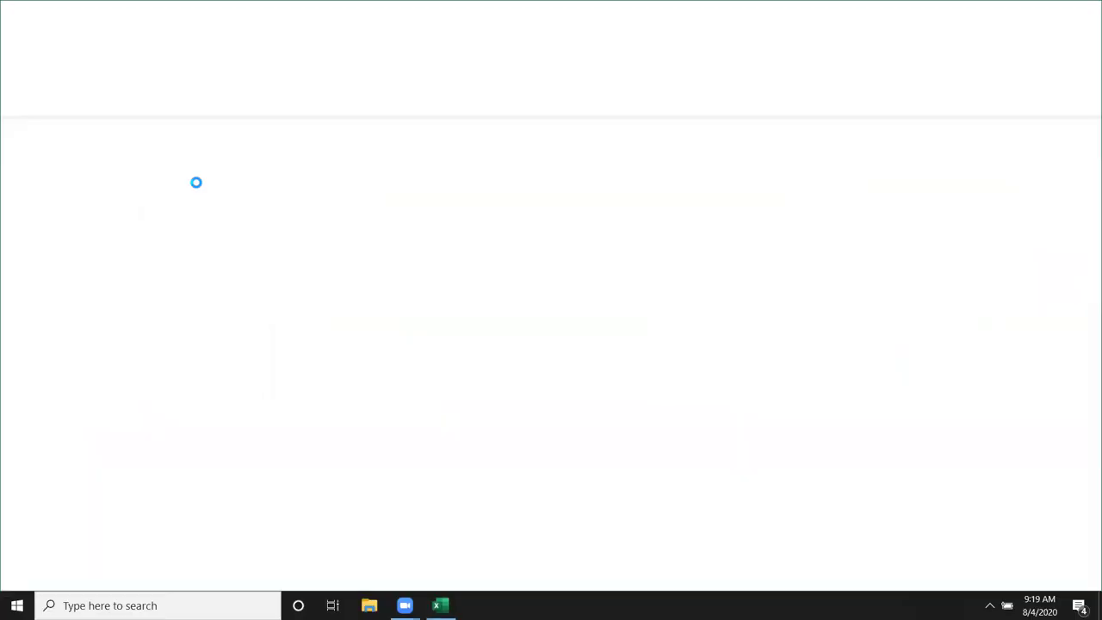
- View Book1's Info page in the File backstage, then its Save As locations
click(19, 36)
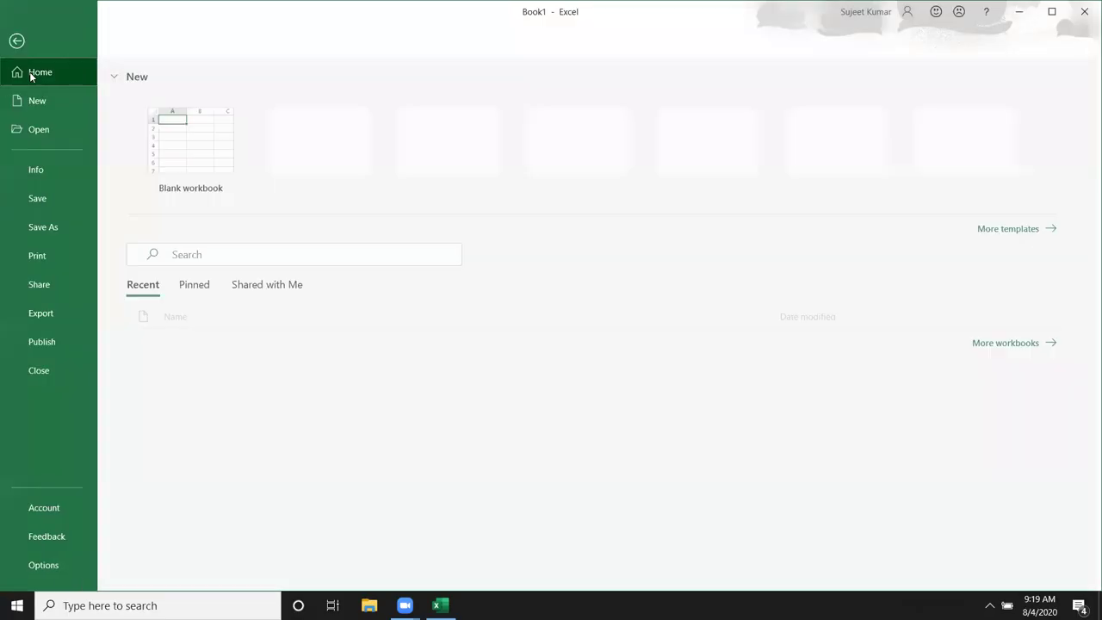
click(79, 178)
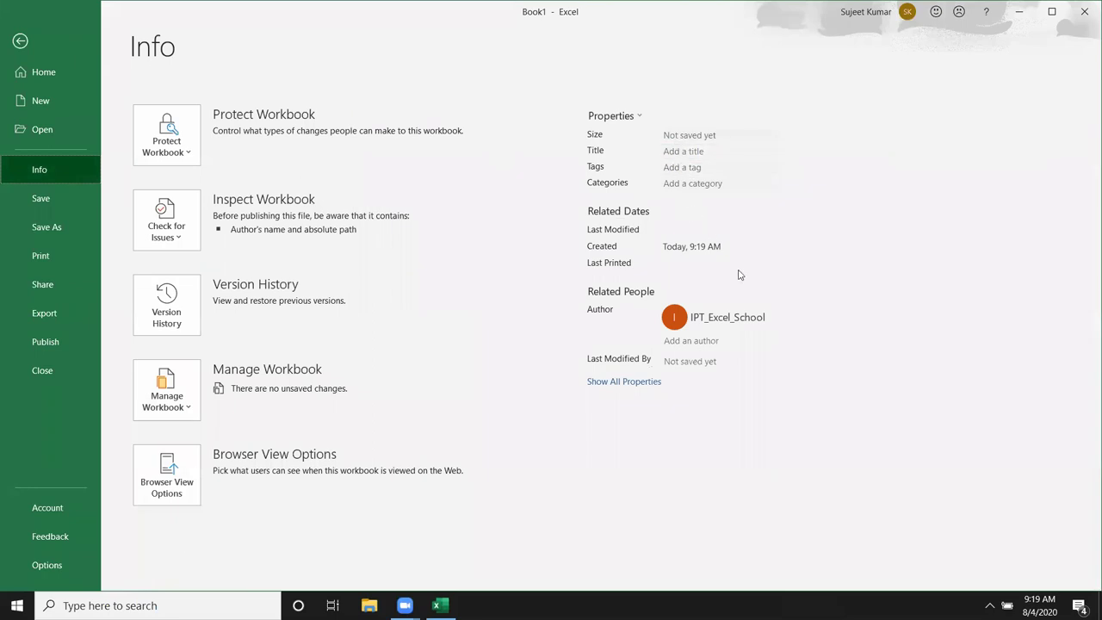
click(67, 208)
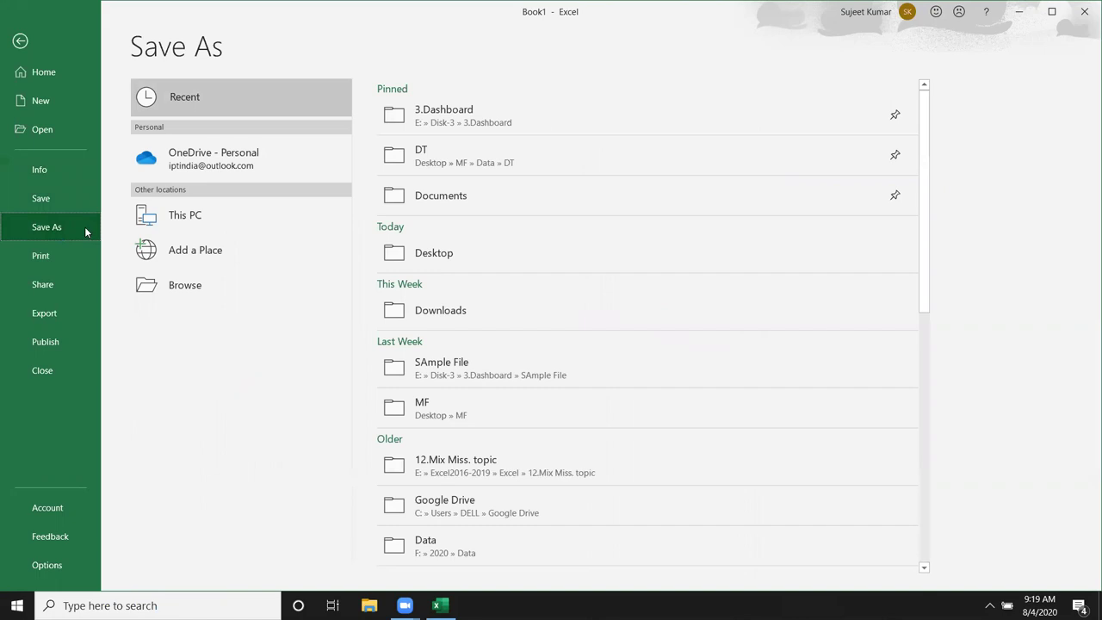
- Open the full Save As dialog and set Save as type to Excel Workbook
click(191, 292)
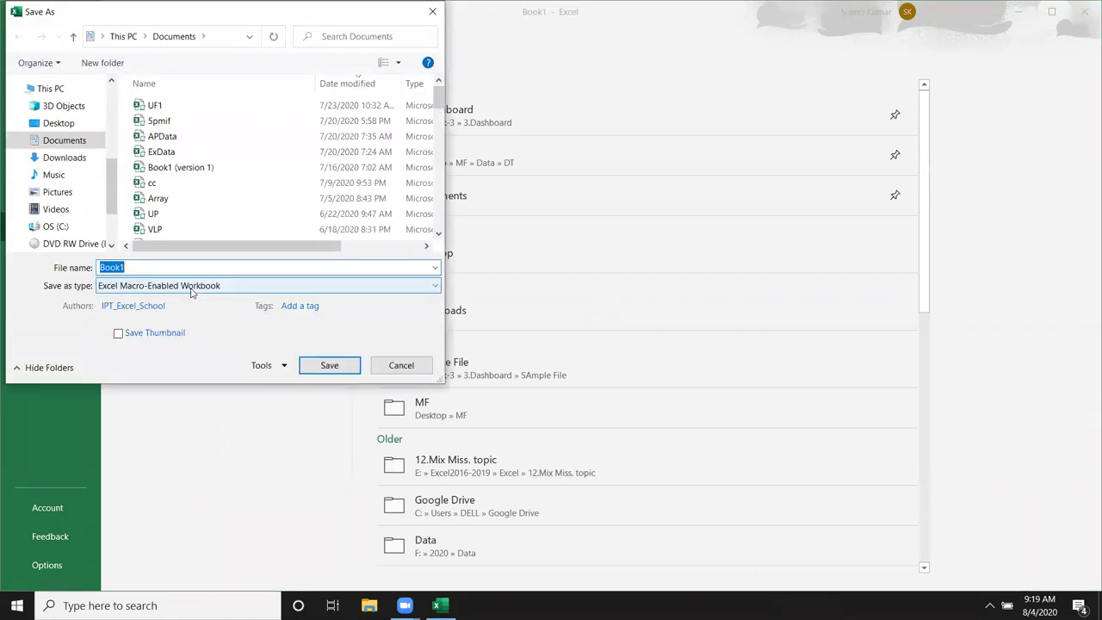
click(191, 292)
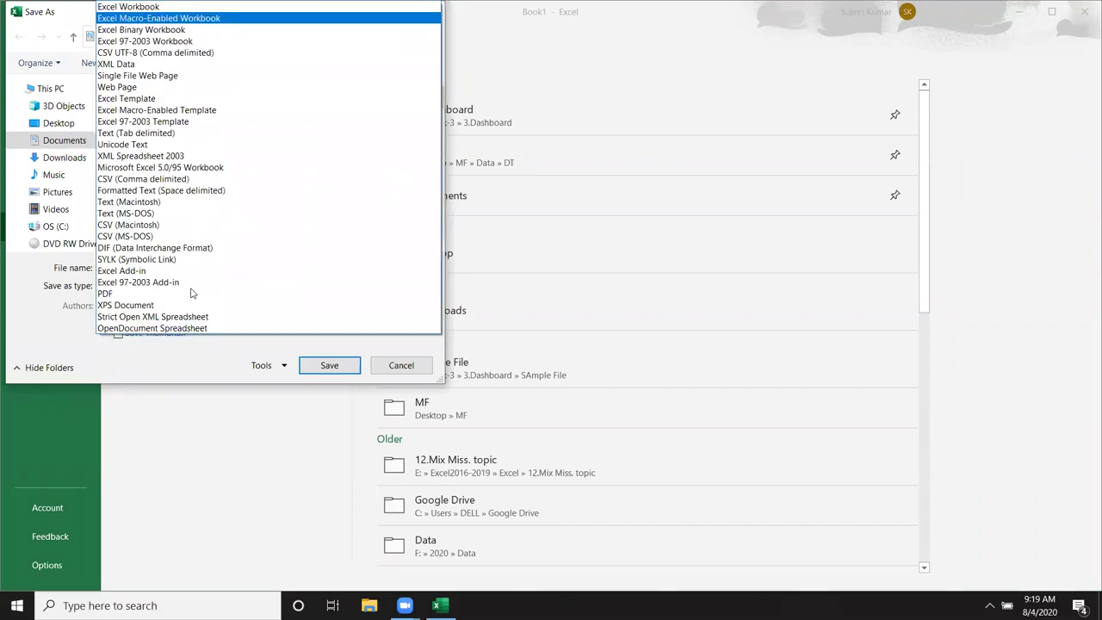
click(116, 12)
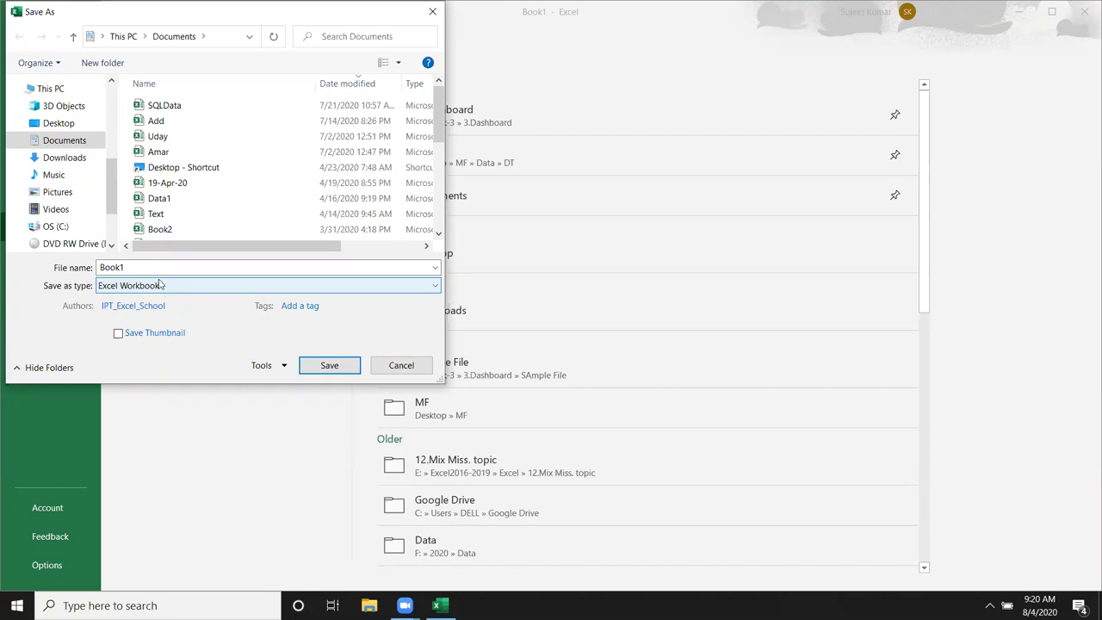
click(162, 285)
- Try Excel Macro-Enabled Workbook as the type, then cancel saving and return to Book1
click(133, 19)
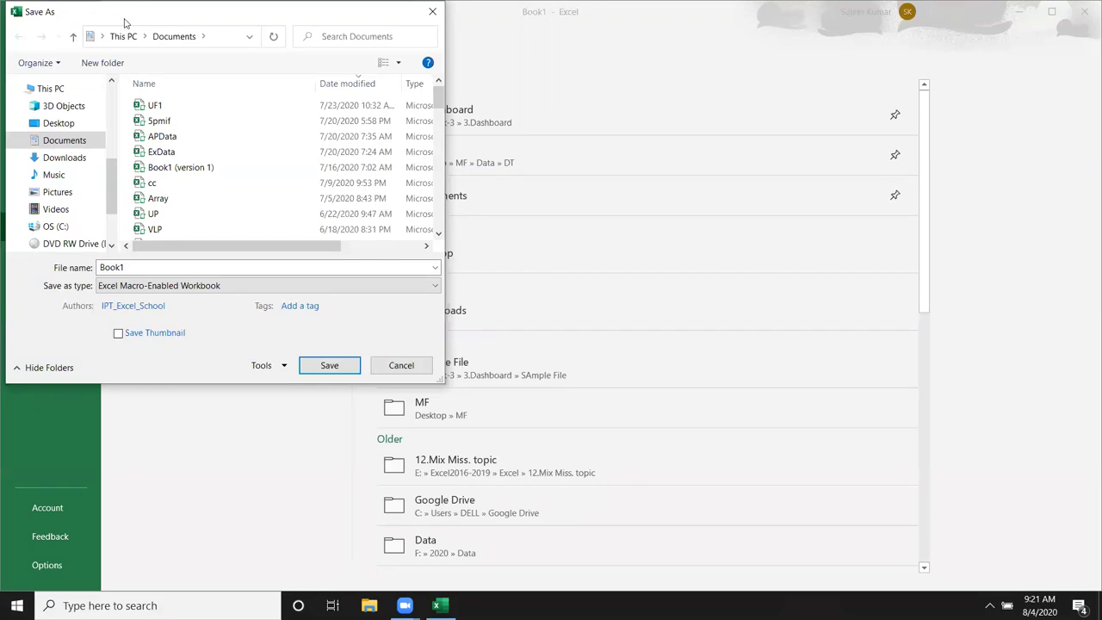
click(327, 286)
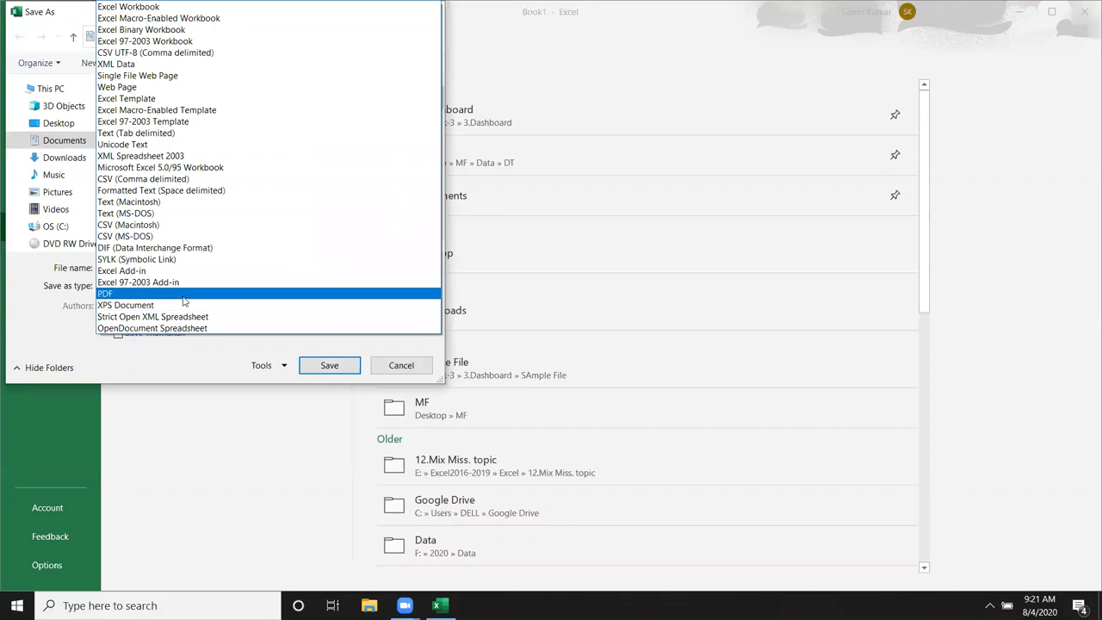
click(399, 368)
click(399, 368)
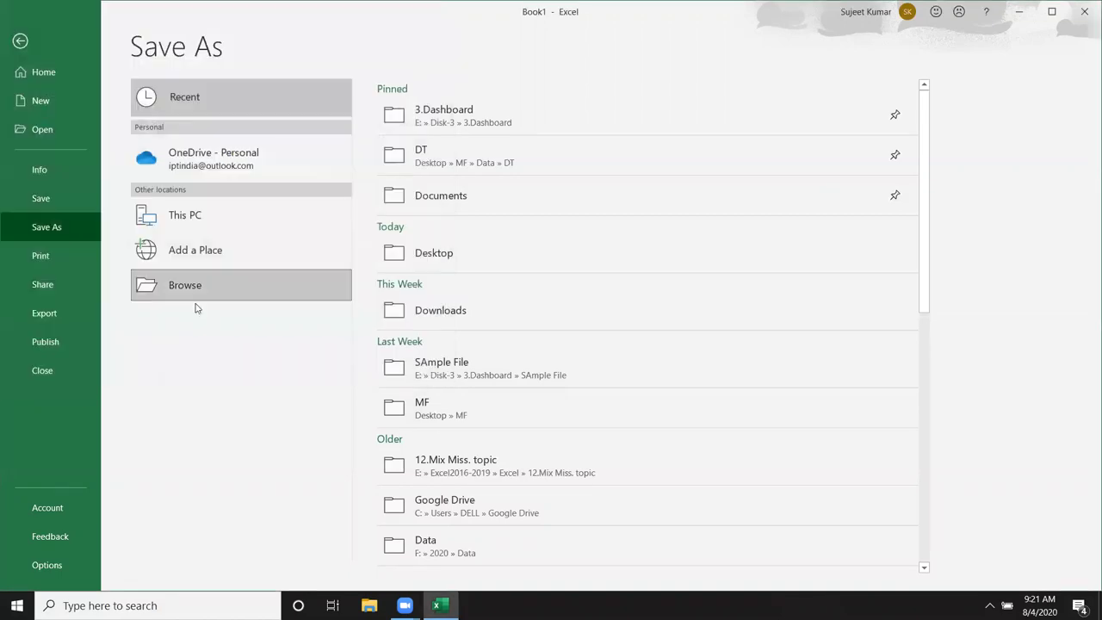
click(23, 44)
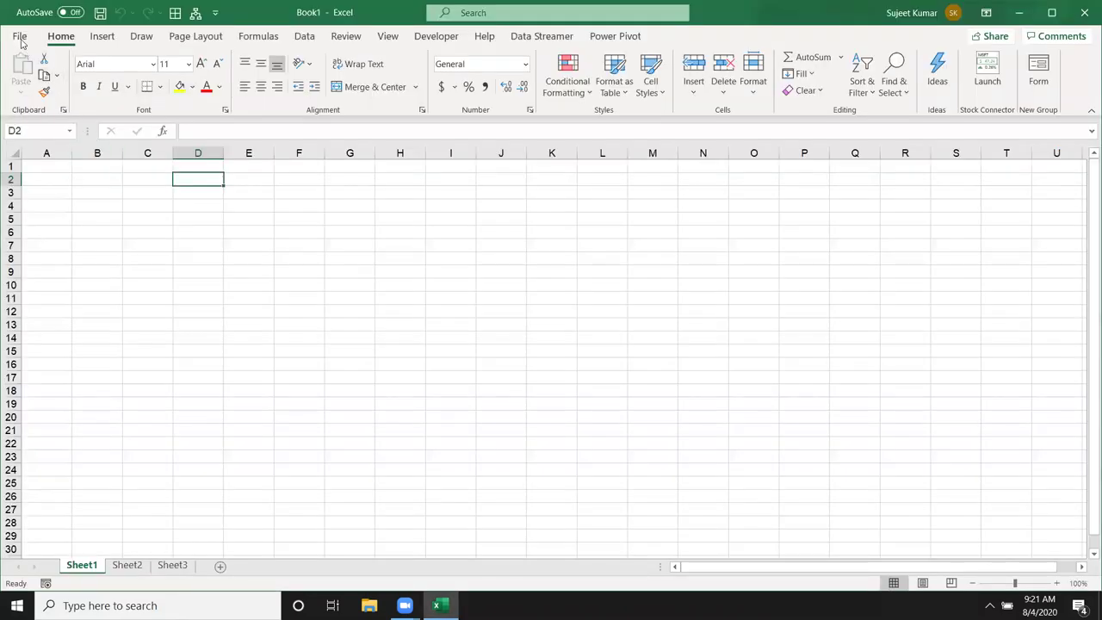
- Show the Print page for Book1 with its printer settings and preview
click(18, 37)
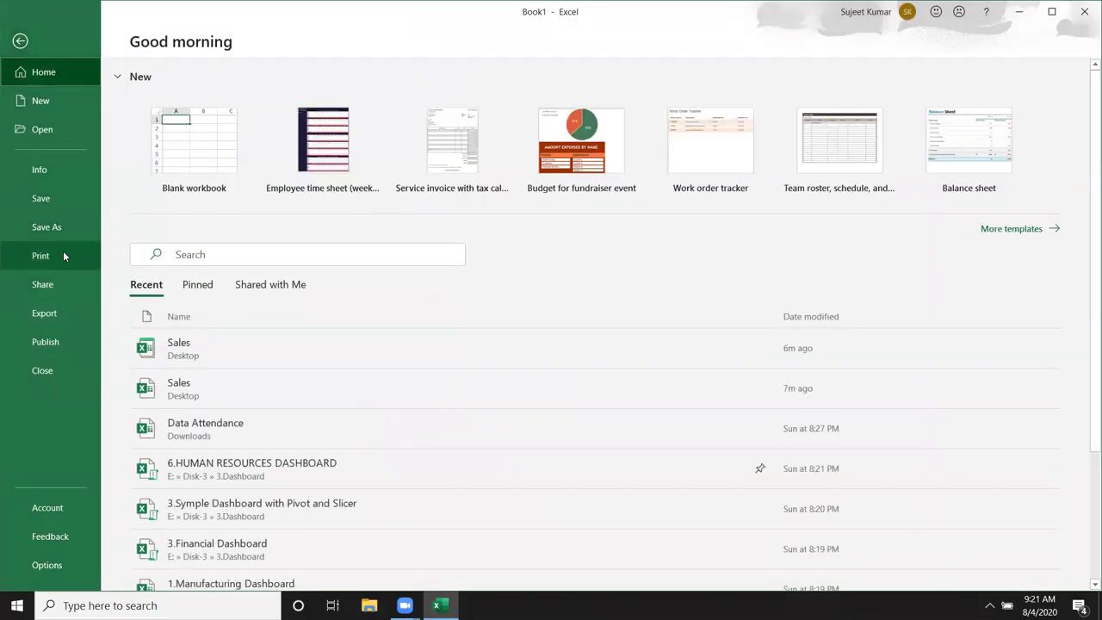
click(63, 257)
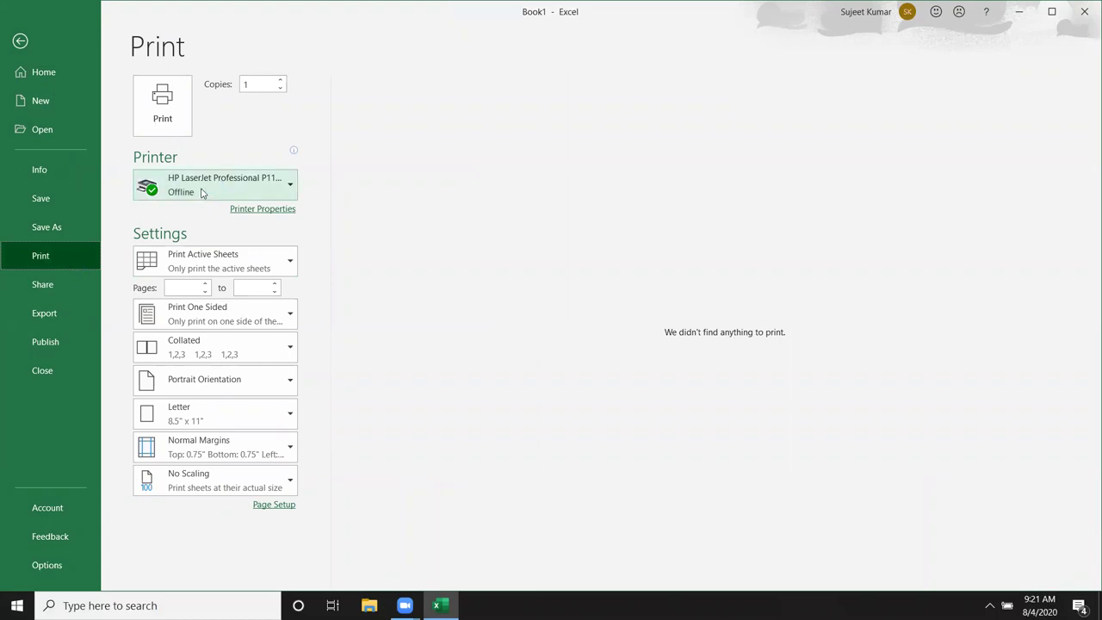
- Inspect the print-scope, one- or two-sided and collation choices without changing them
click(173, 260)
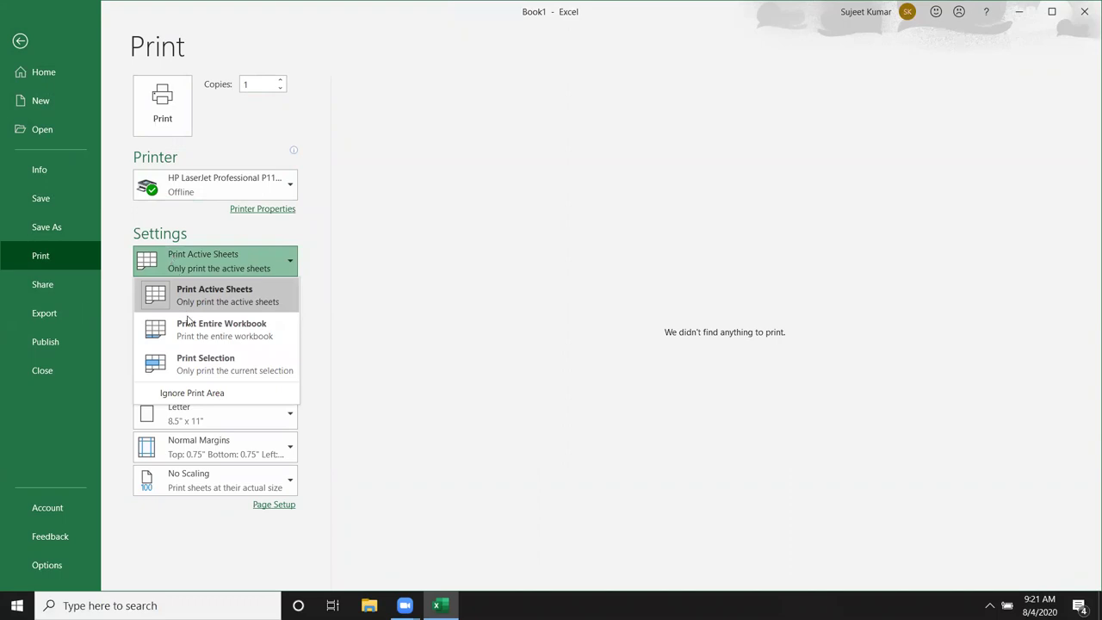
click(329, 338)
click(241, 331)
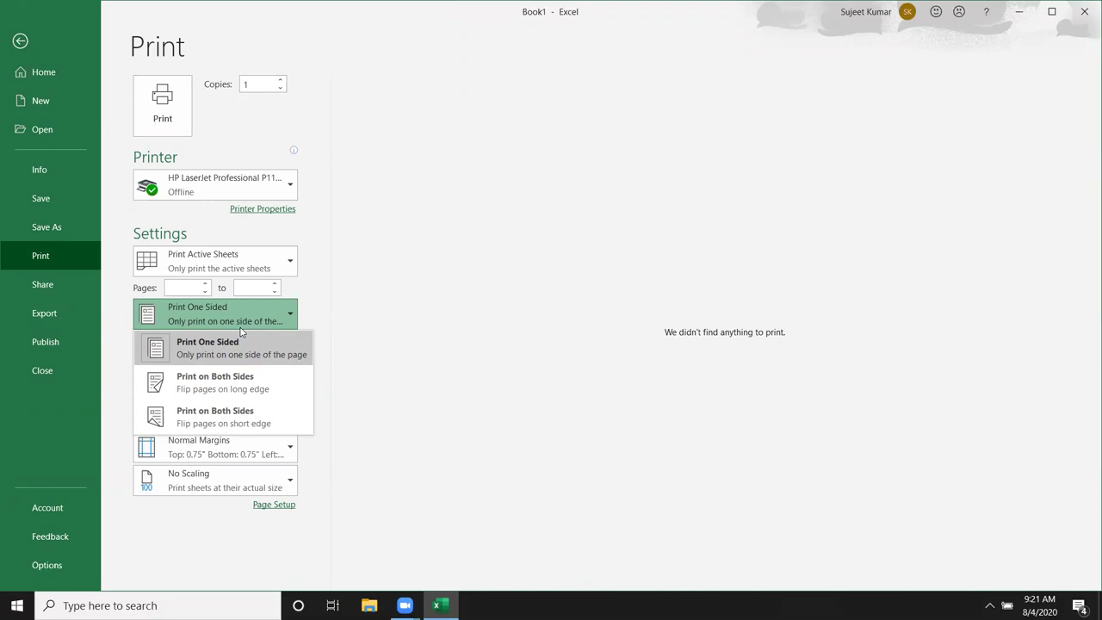
click(356, 328)
click(265, 353)
click(380, 356)
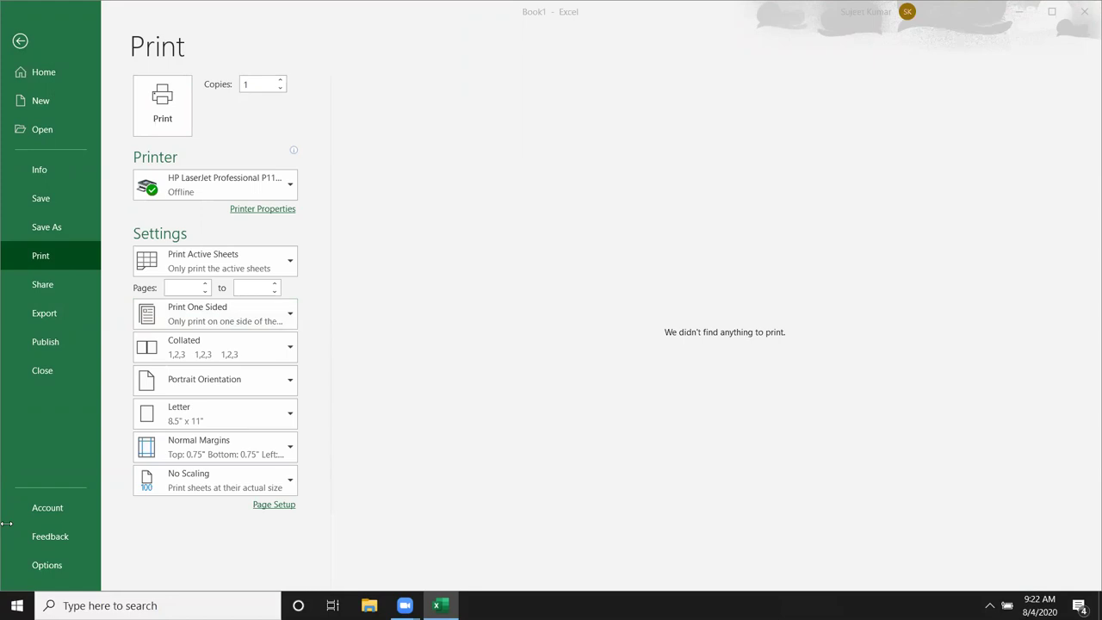
- Check the orientation and paper size lists unchanged, then open Book1's Share prompt
click(360, 455)
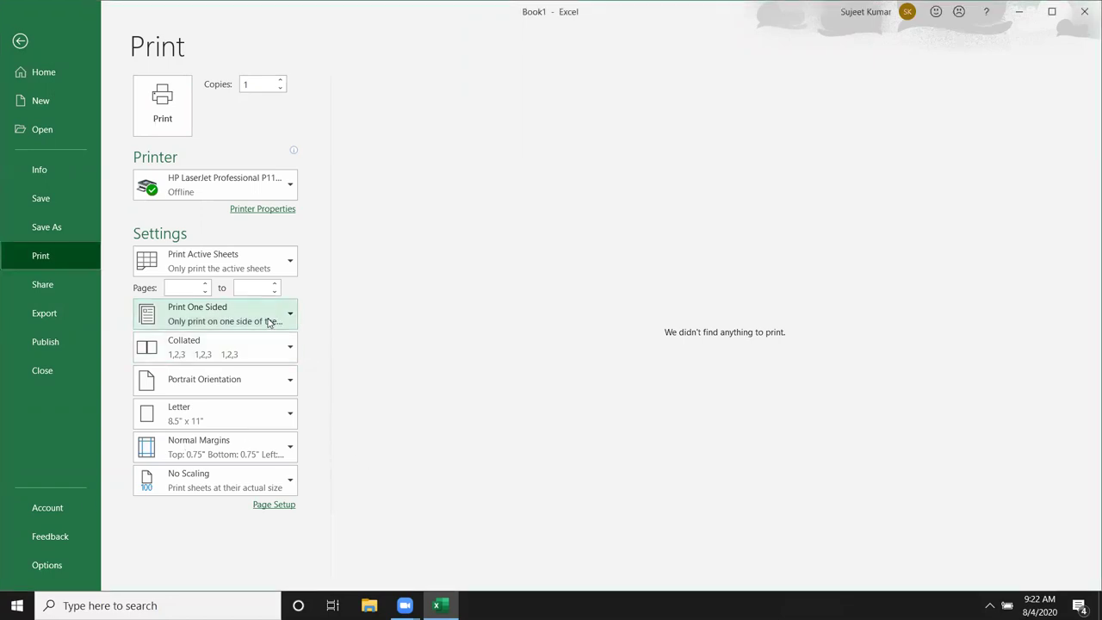
click(253, 385)
click(370, 403)
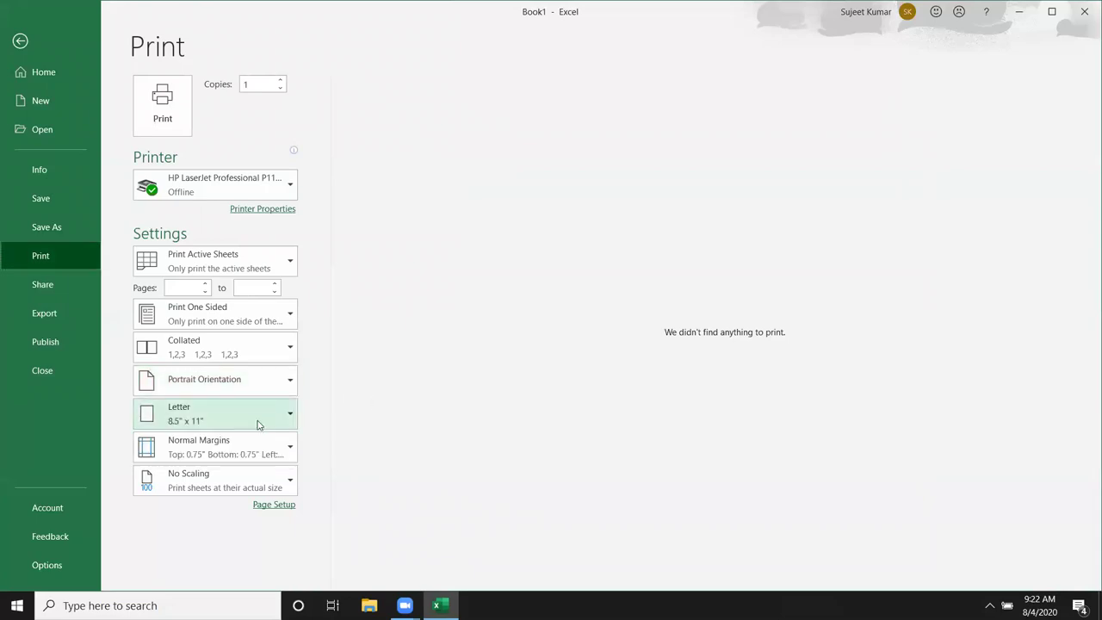
click(258, 424)
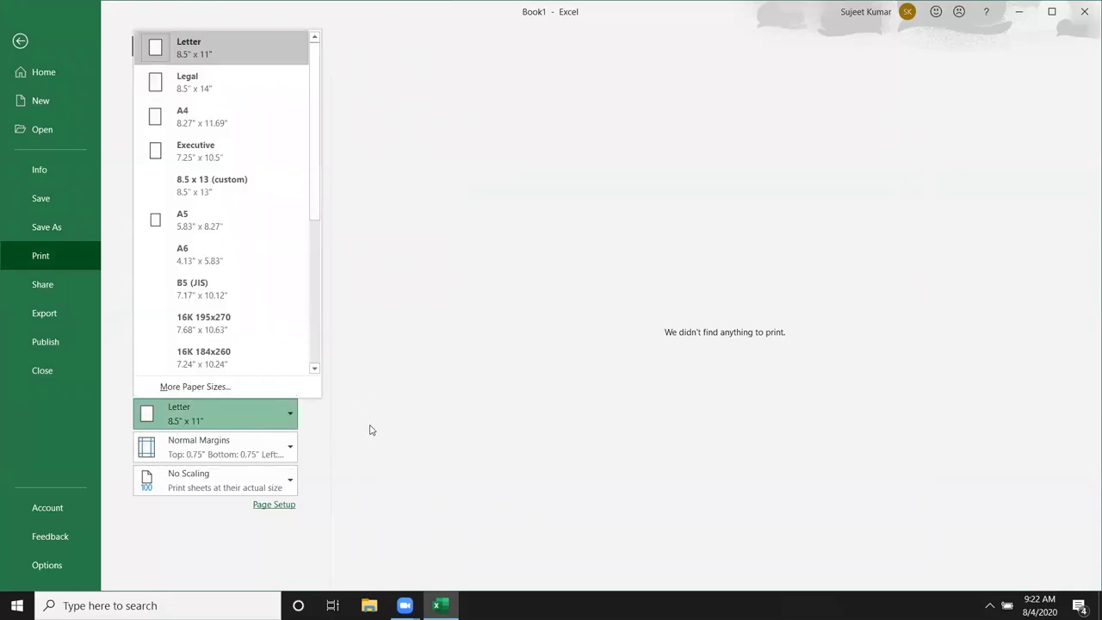
click(371, 429)
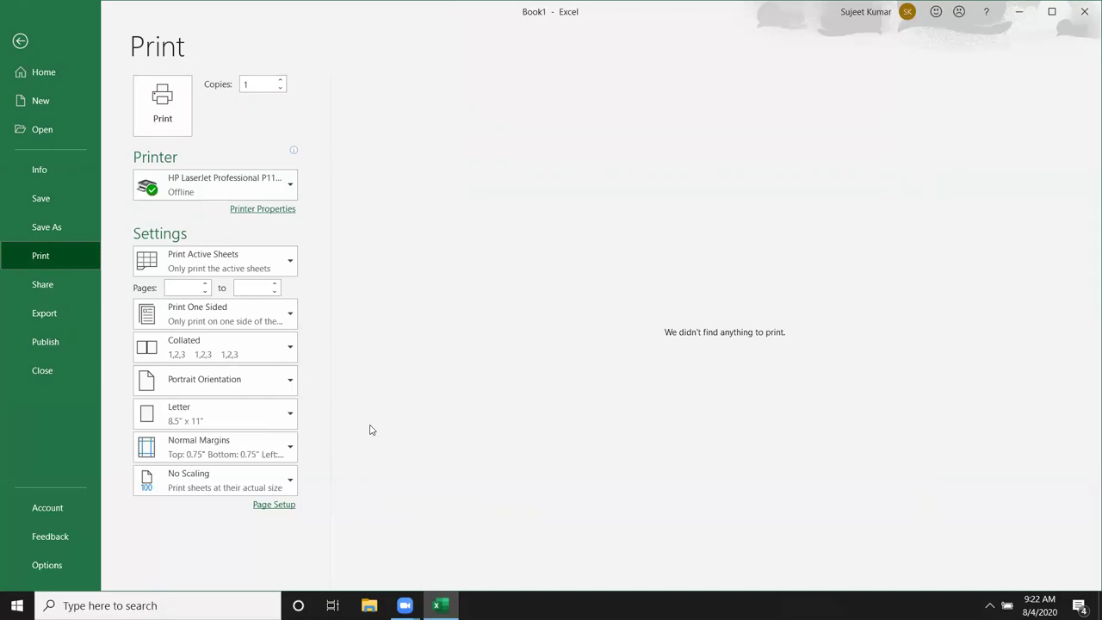
click(40, 289)
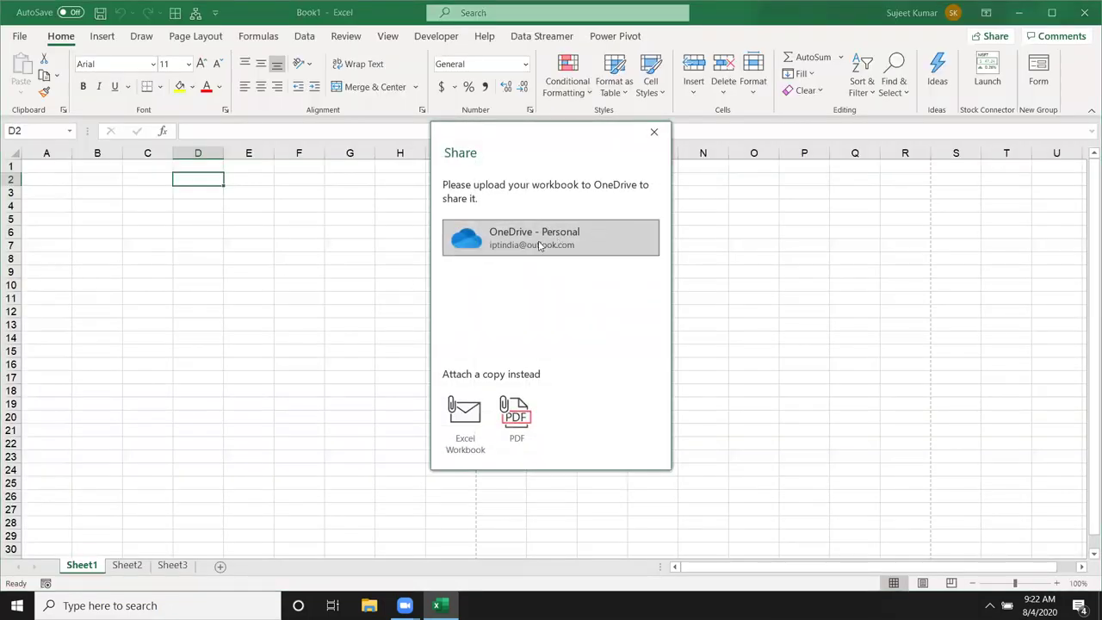
- Dismiss the Share prompt and return to the File backstage Home page
click(655, 133)
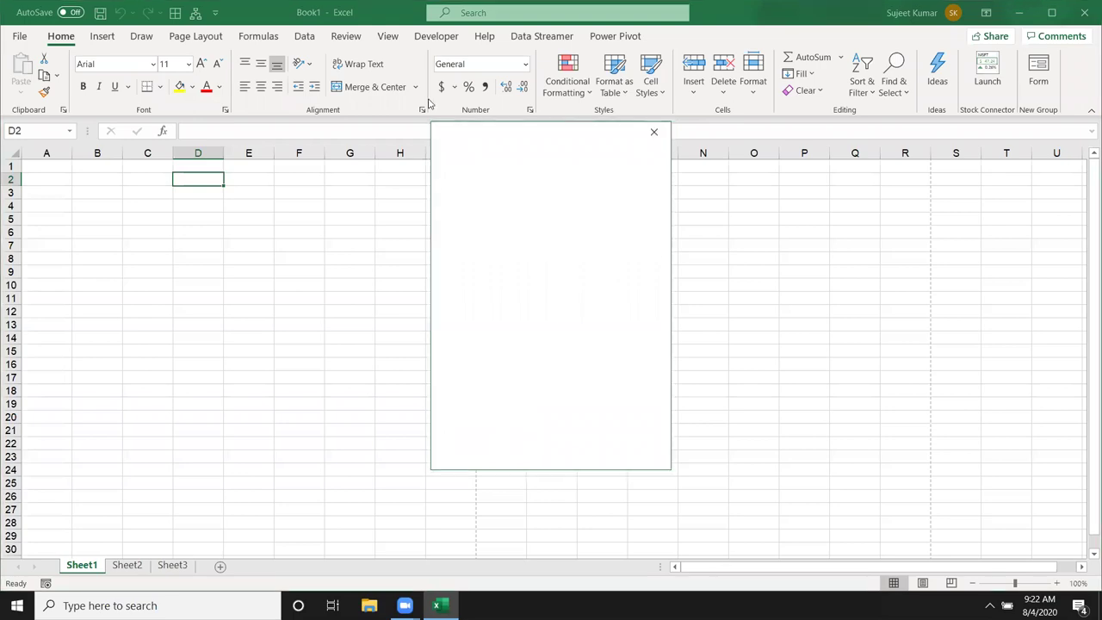
click(21, 37)
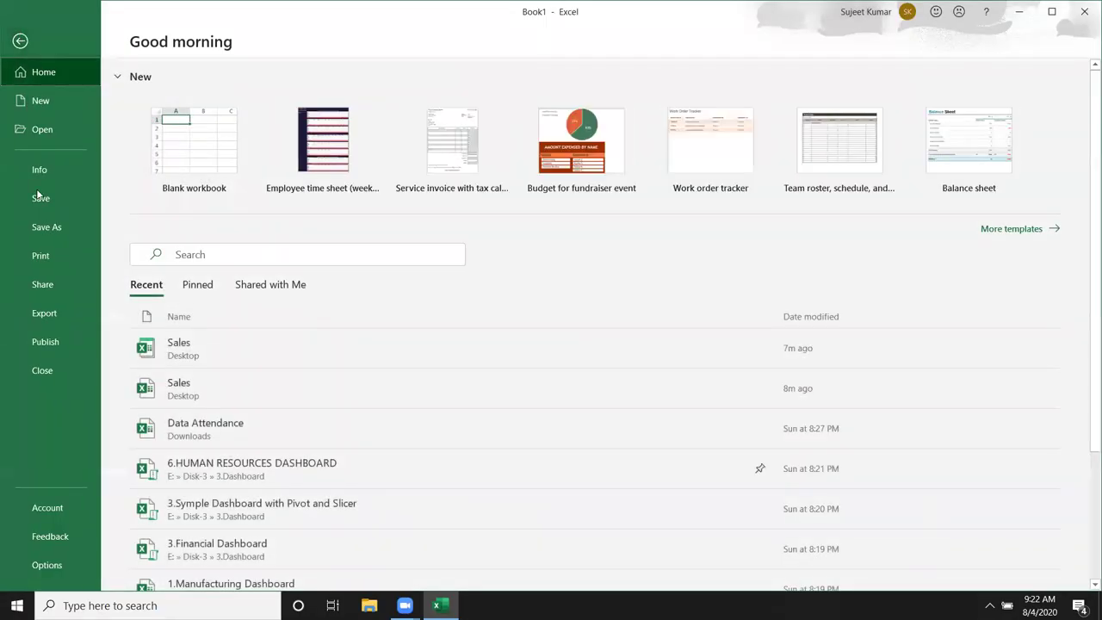
- Show Export's Change File Type list with workbook, text, CSV and template formats
click(53, 313)
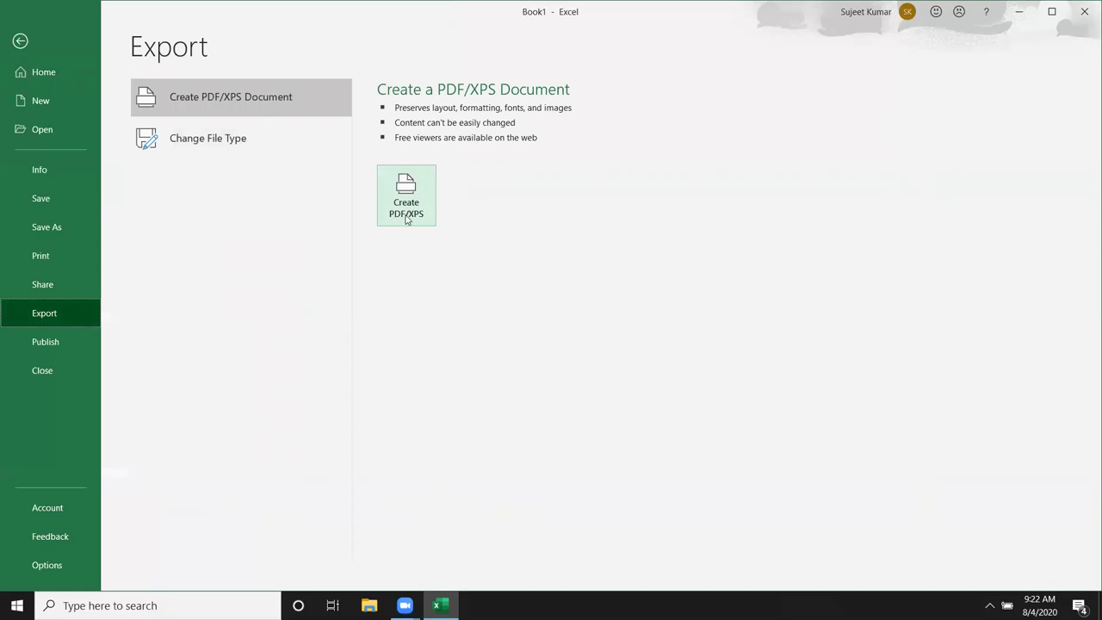
click(284, 148)
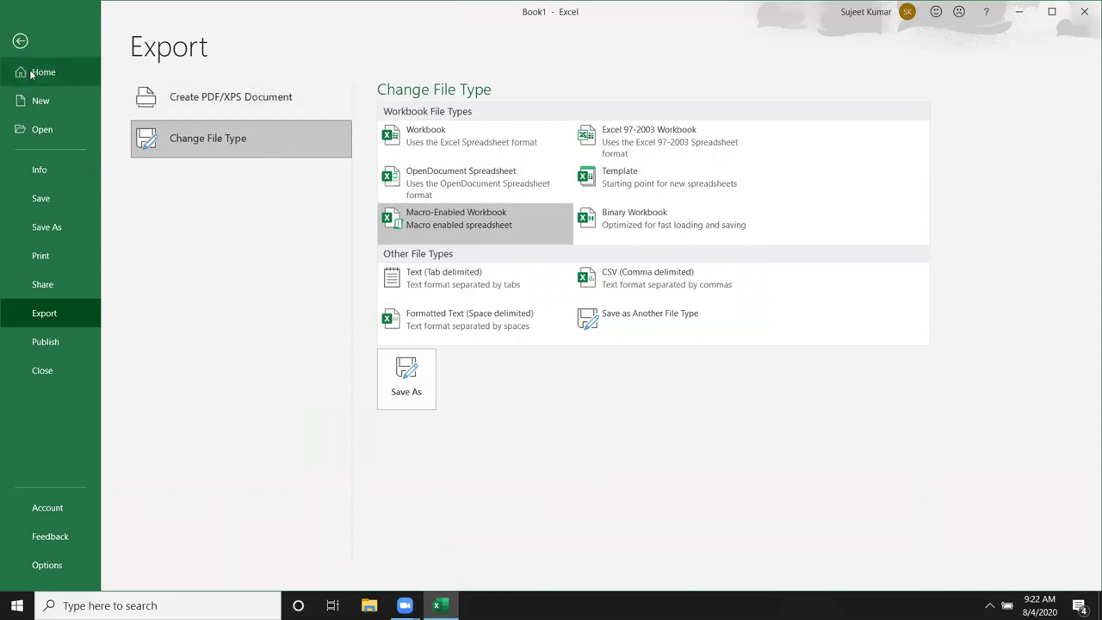
- Visit the Publish to Power BI page, then the Account page with Microsoft 365 details
click(39, 343)
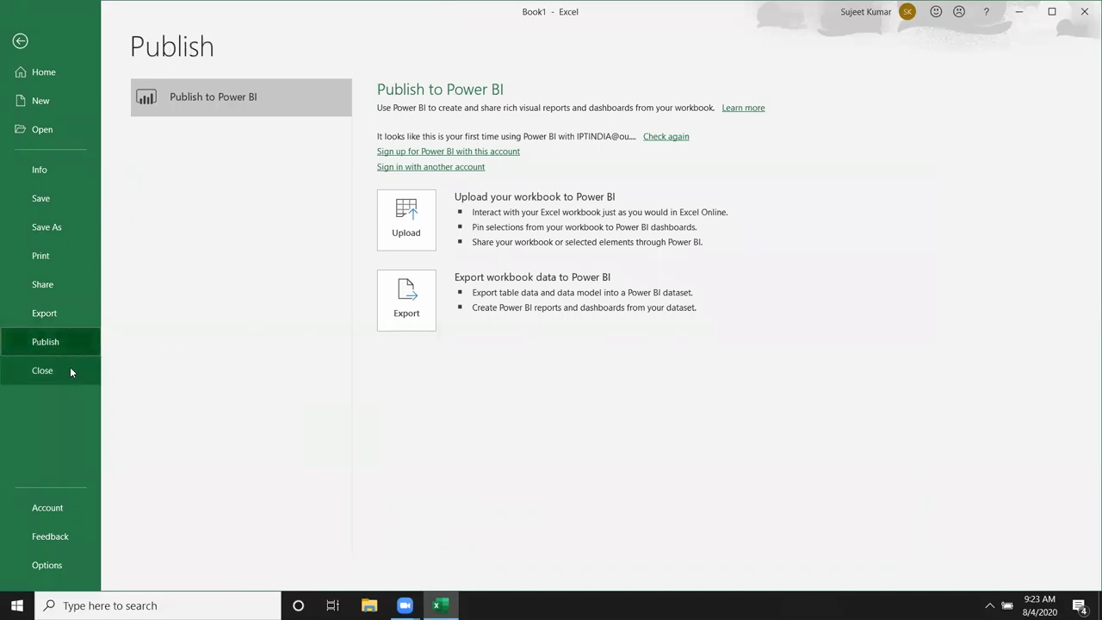
click(41, 519)
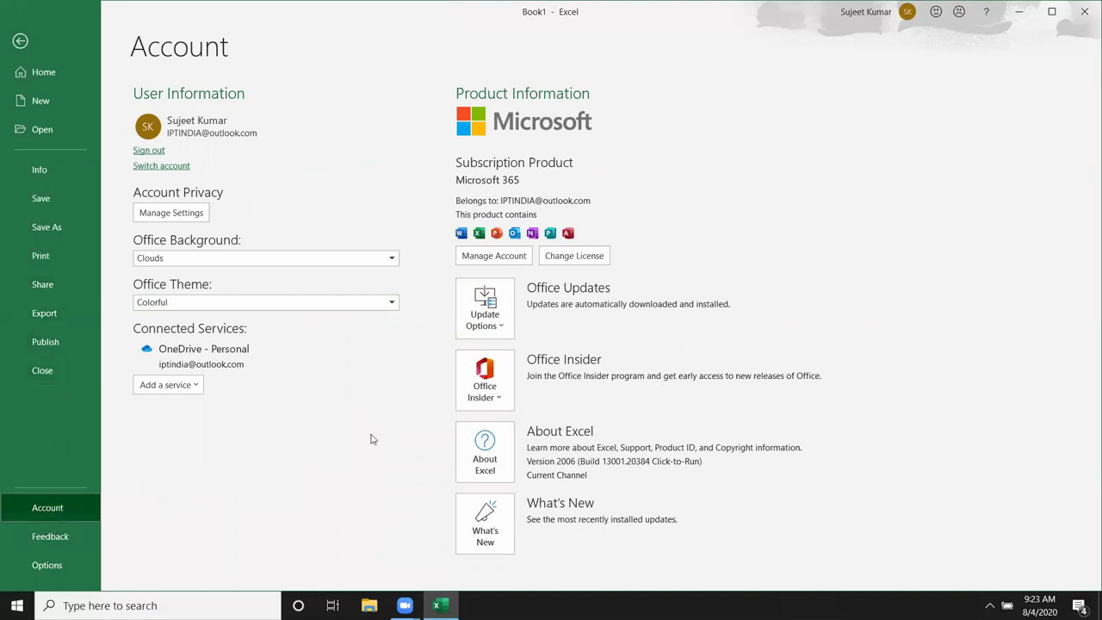
- Open the backstage Feedback page offering smile, frown or suggestion options
click(96, 534)
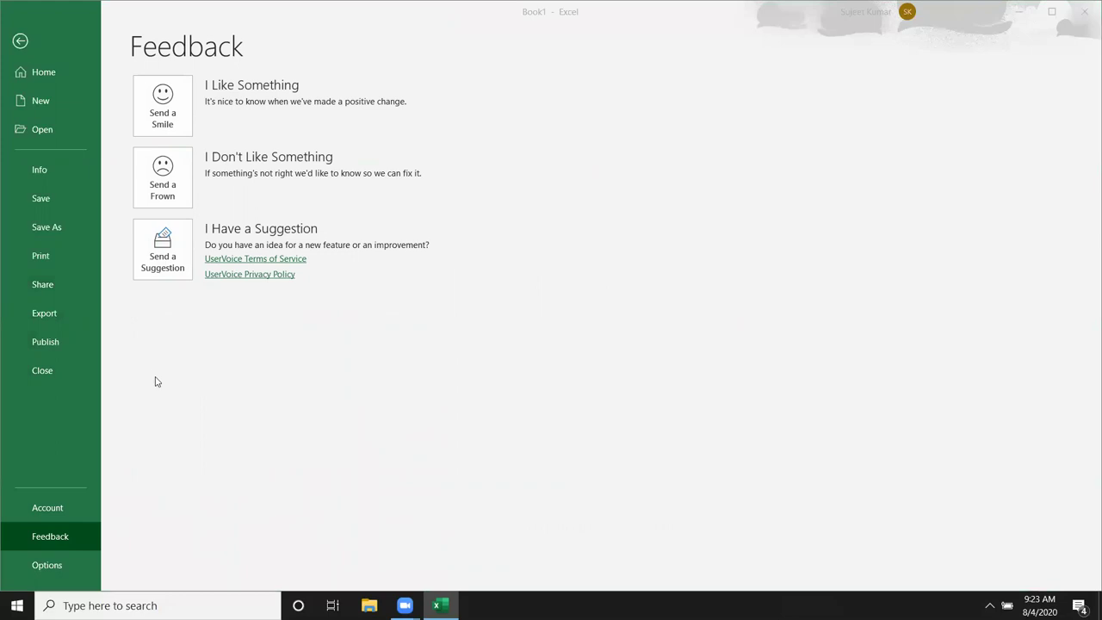
click(74, 562)
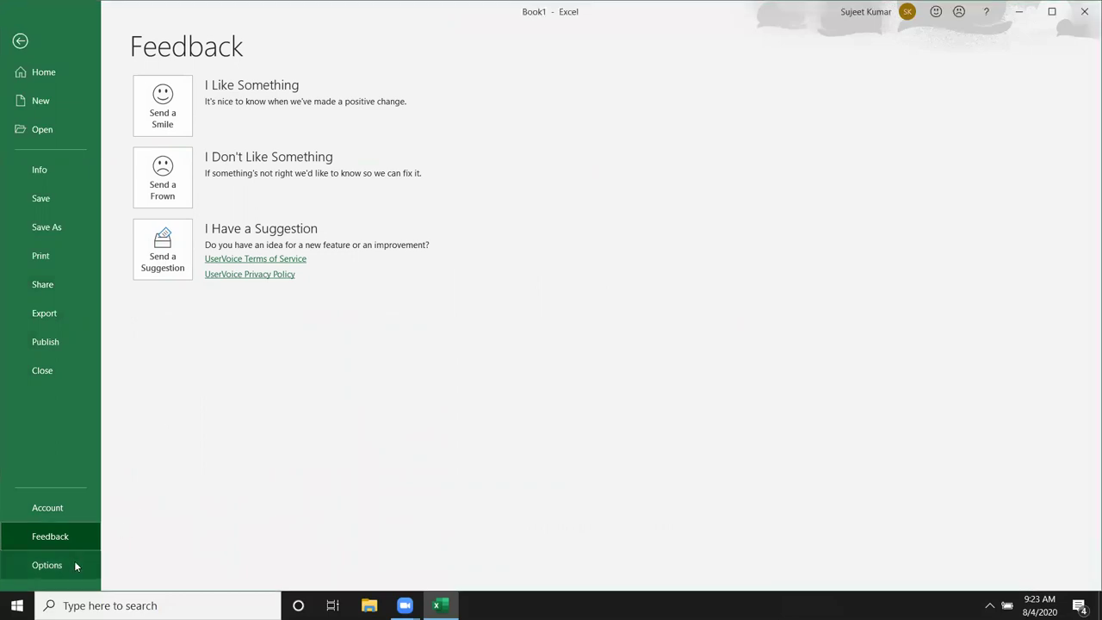
- Open Excel Options on General, close it, and select cell F15 on the blank sheet
click(56, 565)
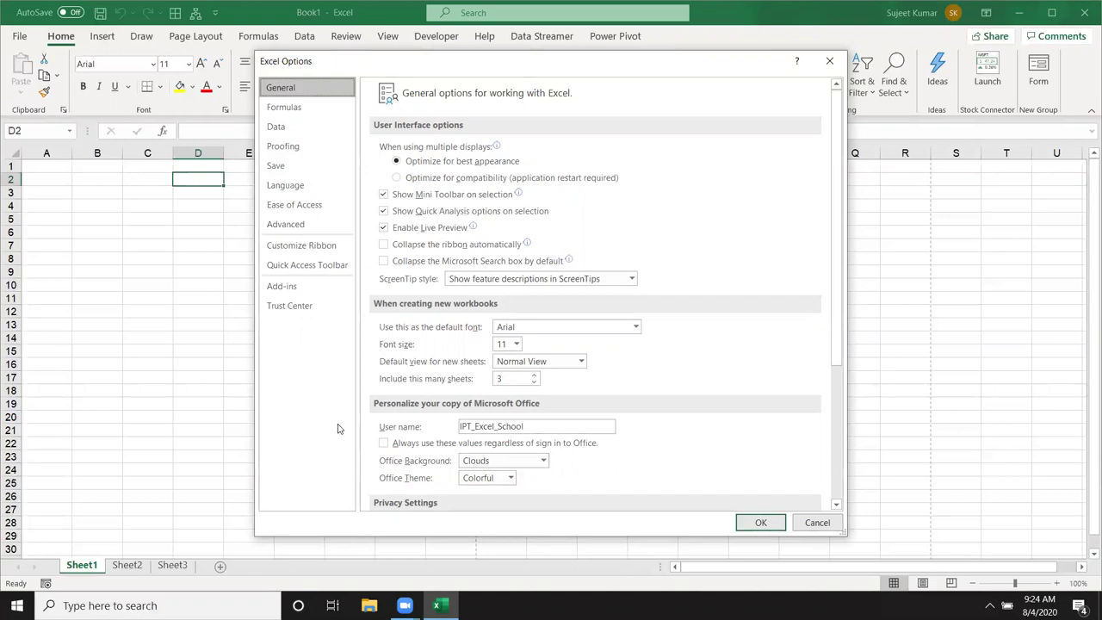
click(829, 61)
click(298, 349)
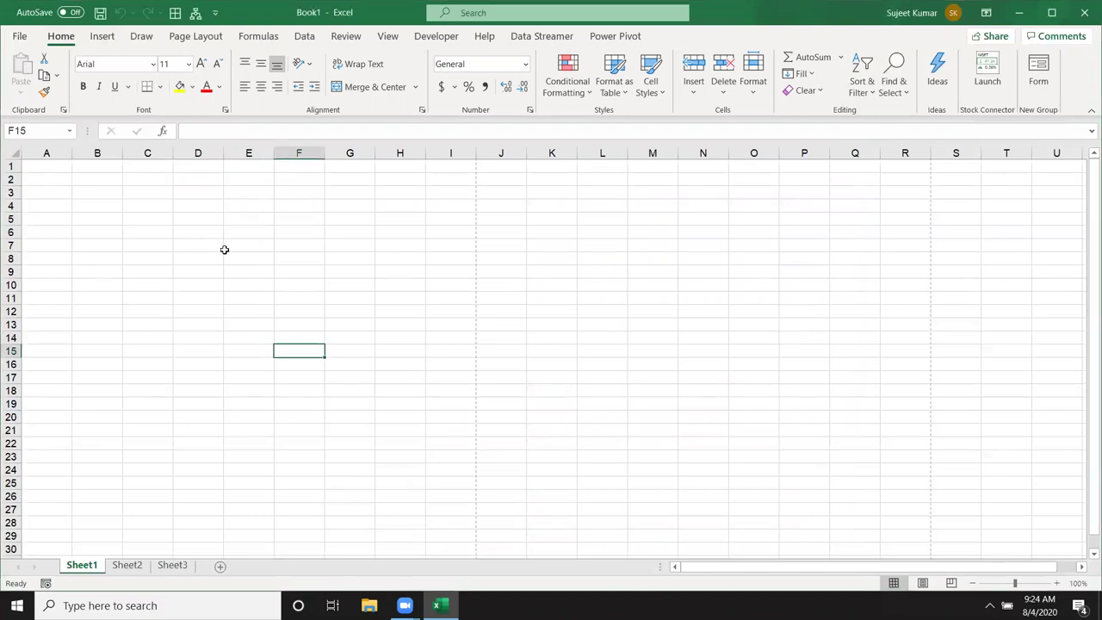
key(super+d)
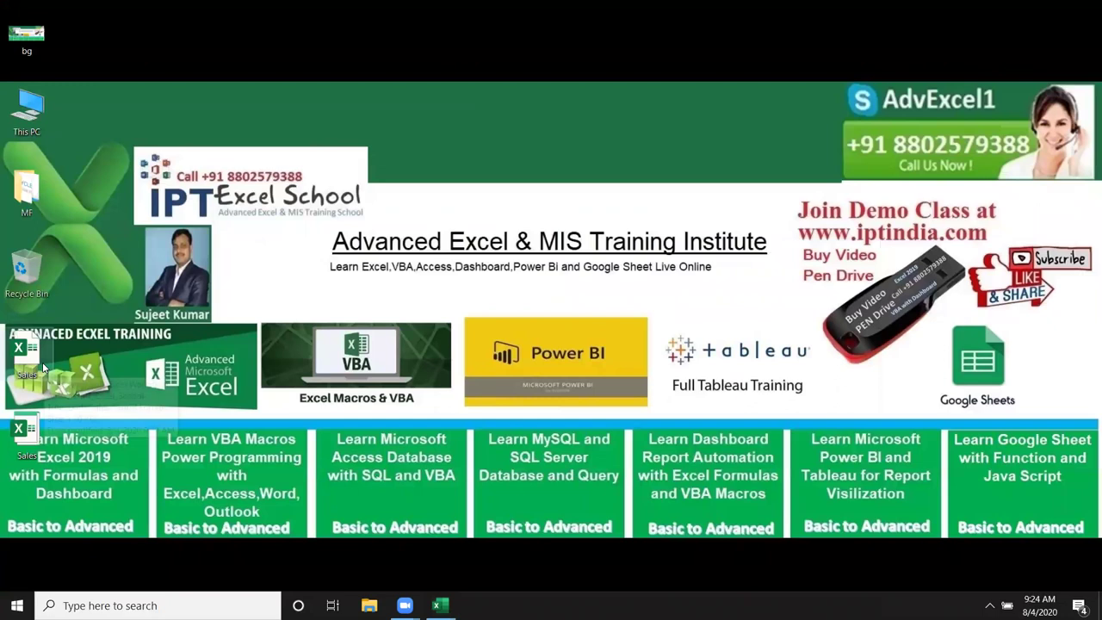
right_click(62, 372)
click(65, 350)
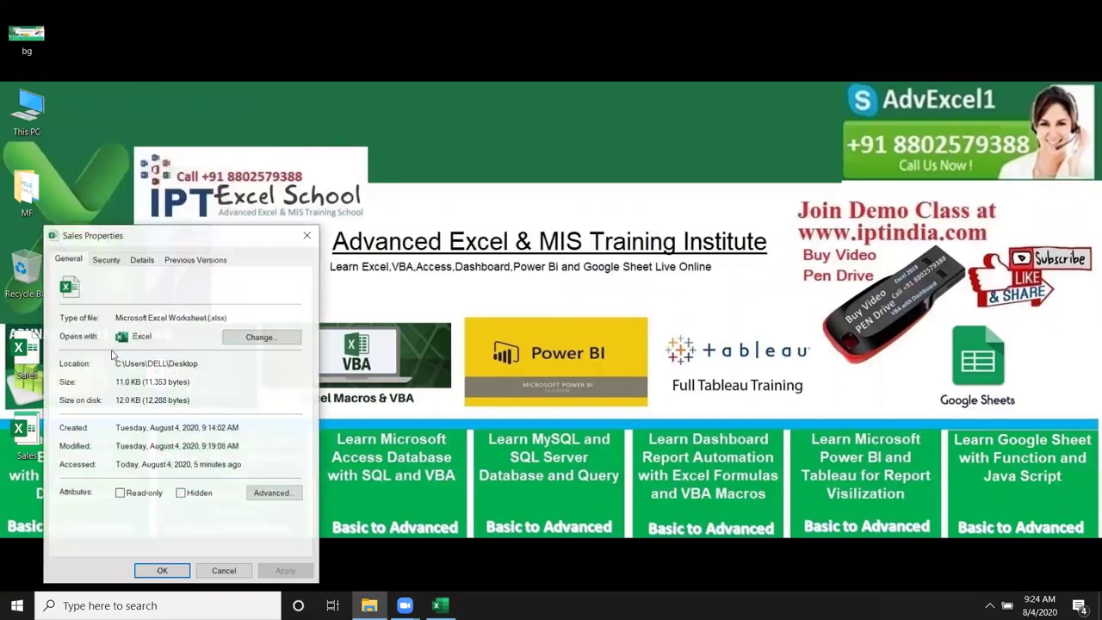
click(308, 236)
click(440, 606)
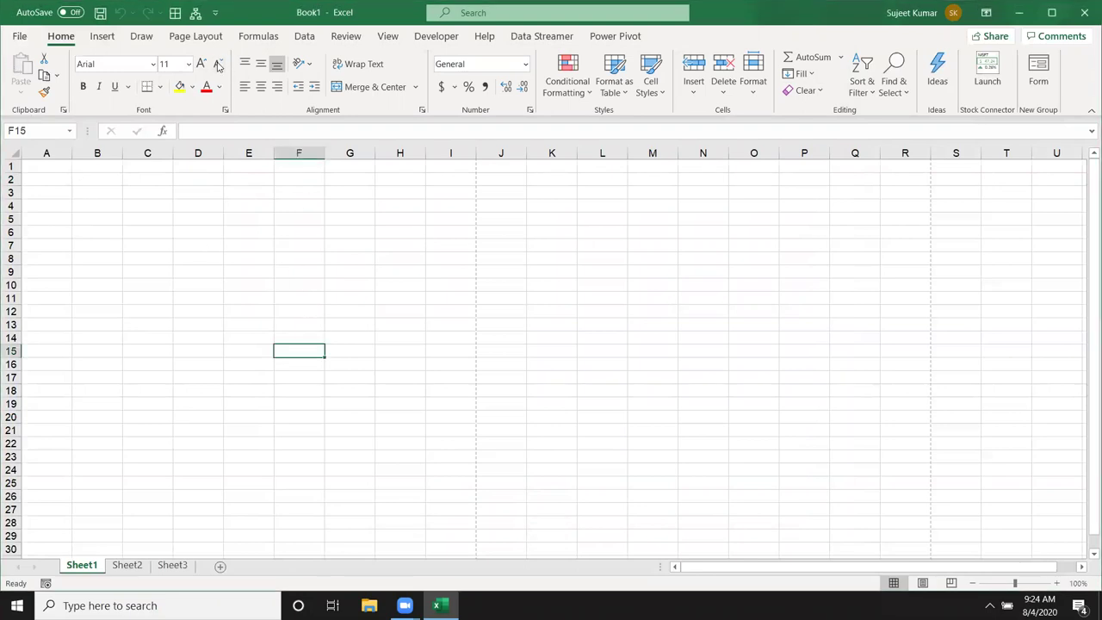
- Open Excel Options from the File page, showing General settings with Arial 11 as default font
click(18, 36)
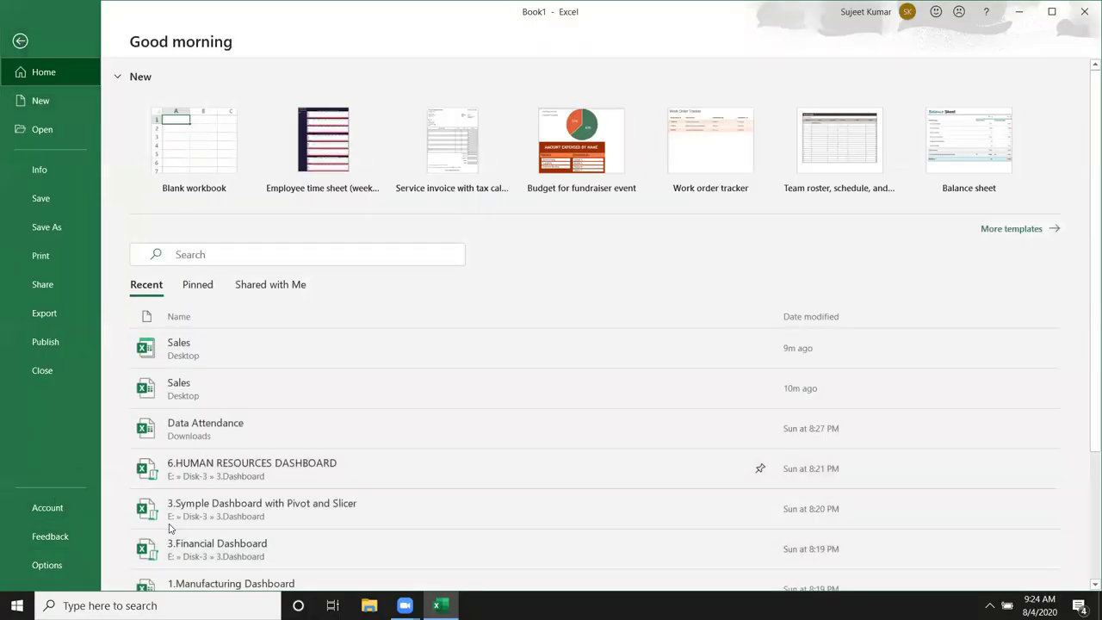
scroll(551, 379, down, 3)
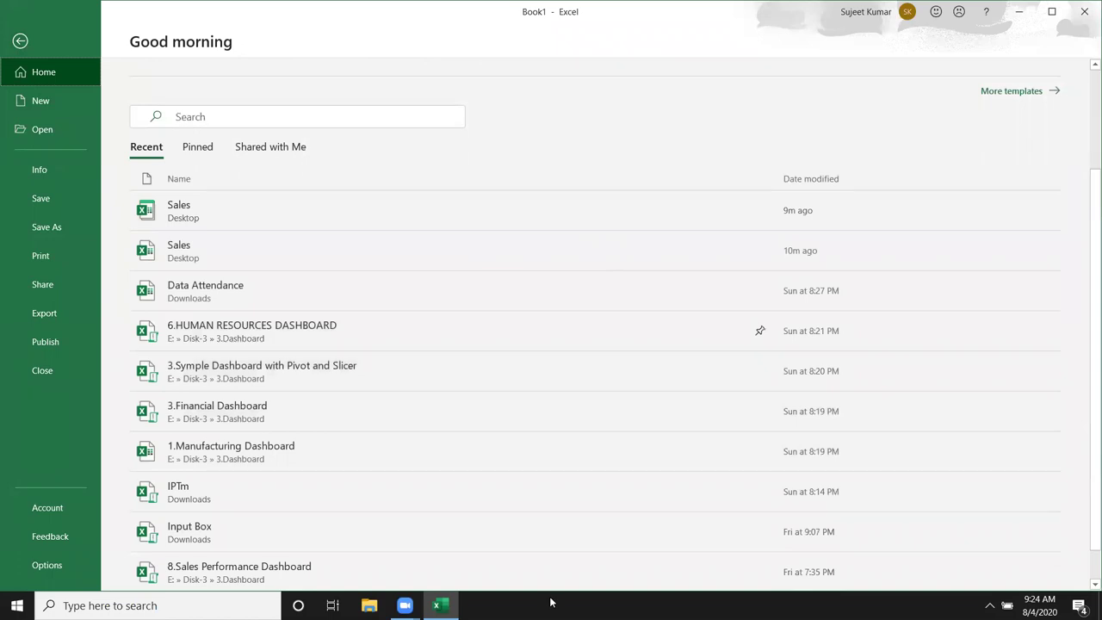
click(46, 565)
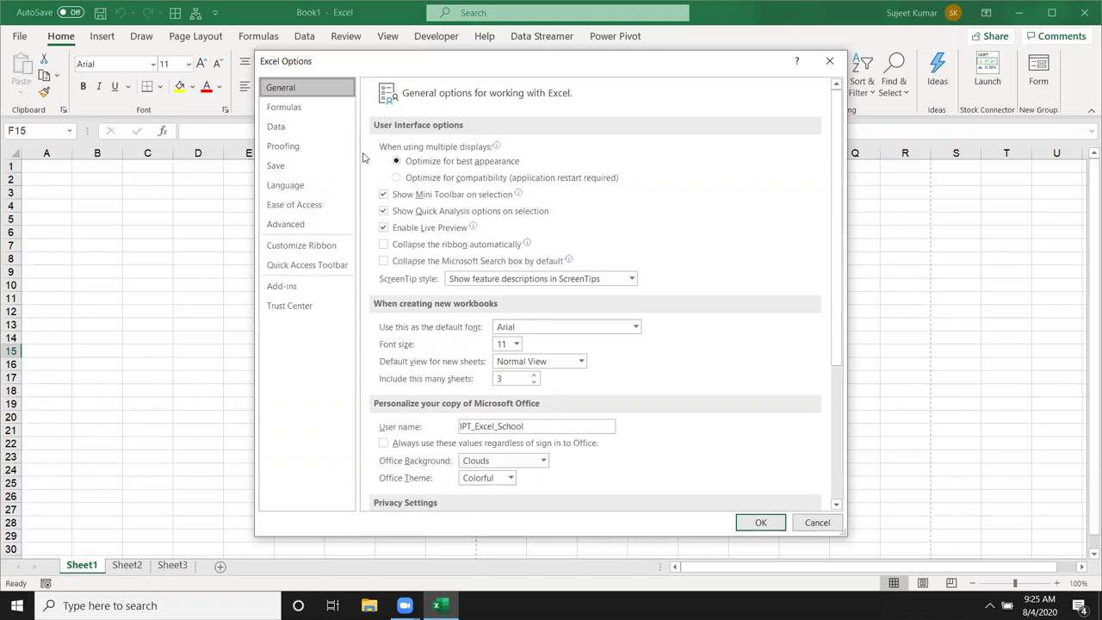
- Review the Formulas, Proofing, Save, Advanced and Customize Ribbon pages, then close Excel Options
click(295, 108)
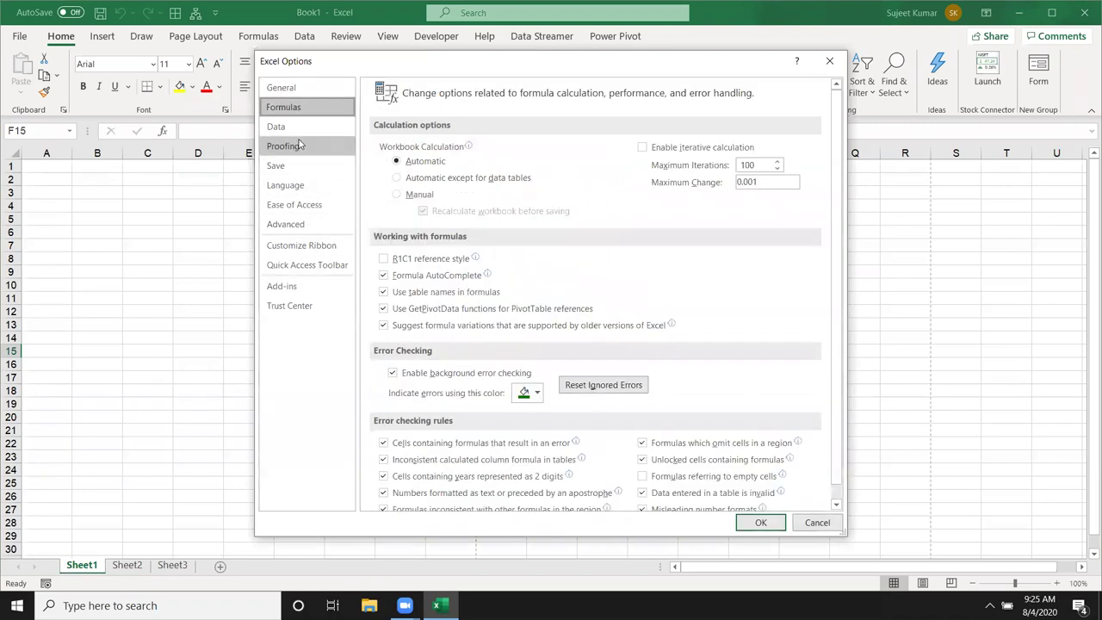
click(301, 147)
click(303, 167)
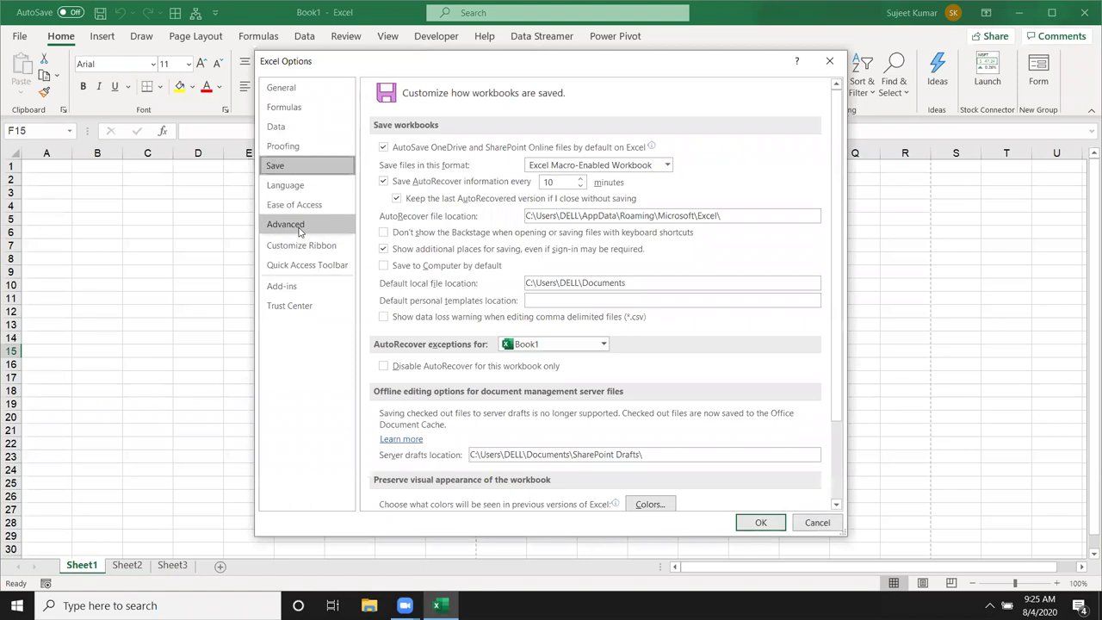
click(297, 227)
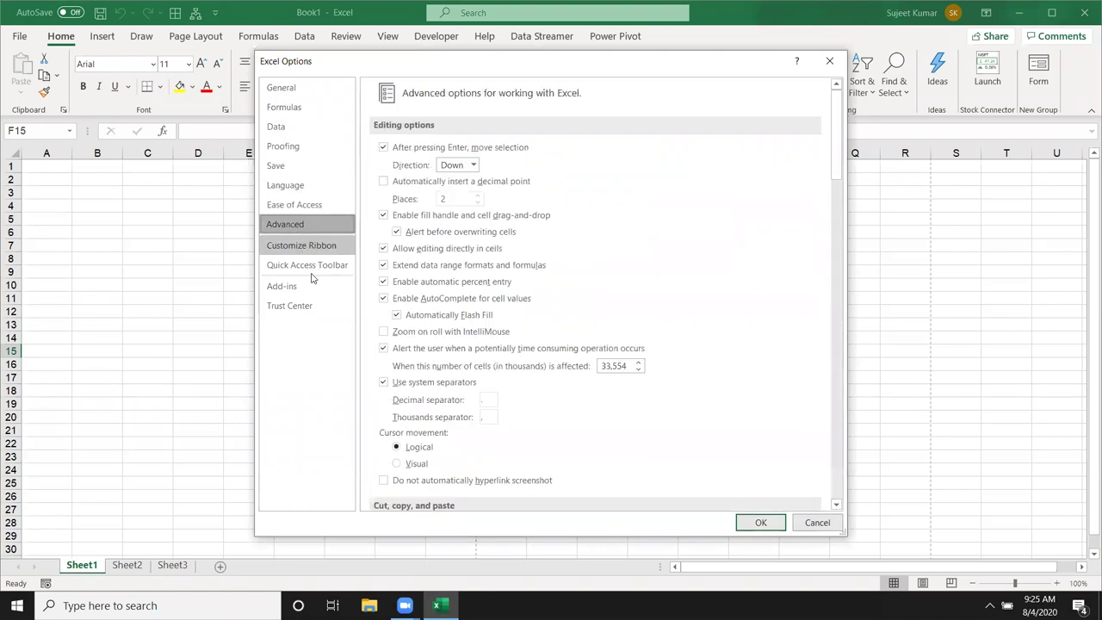
click(302, 246)
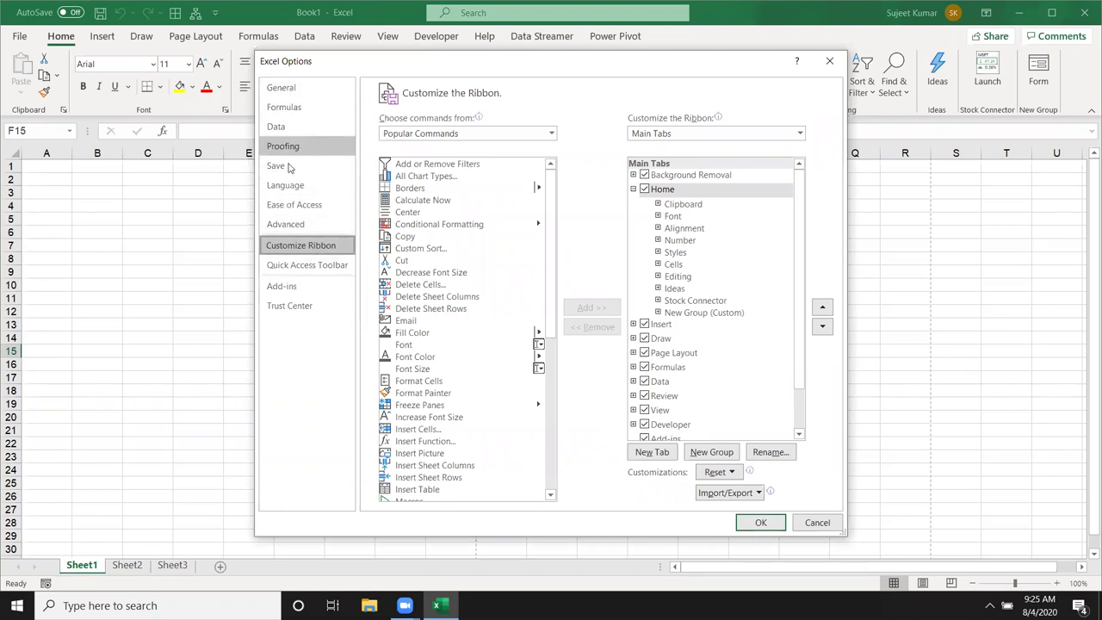
click(832, 62)
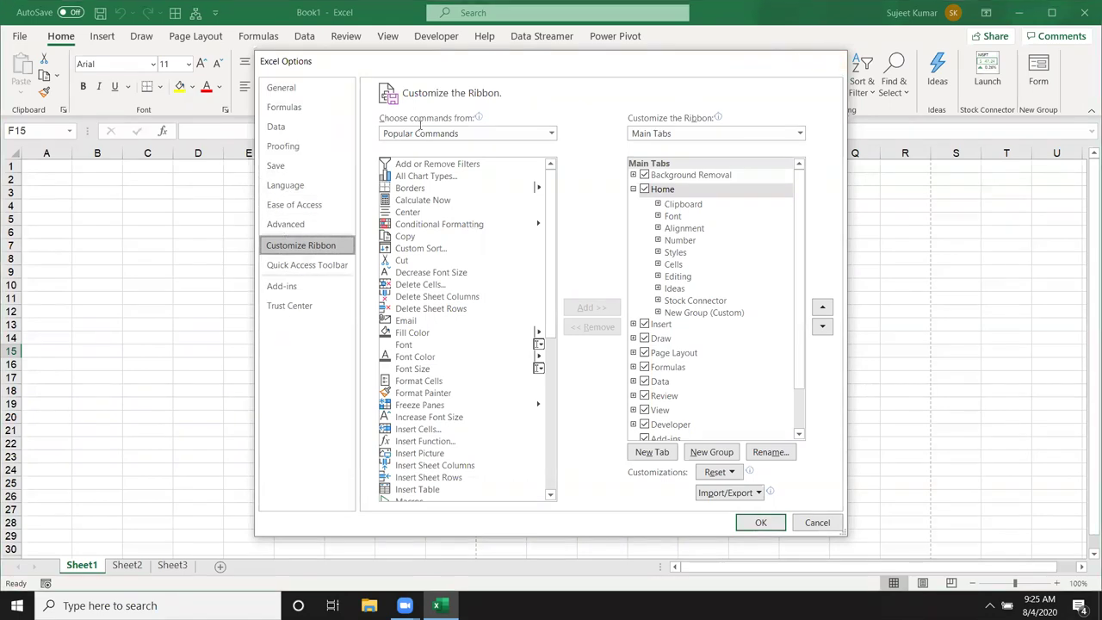
- Reopen Excel Options via File > Options, shift the window slightly lower, and close it
click(19, 36)
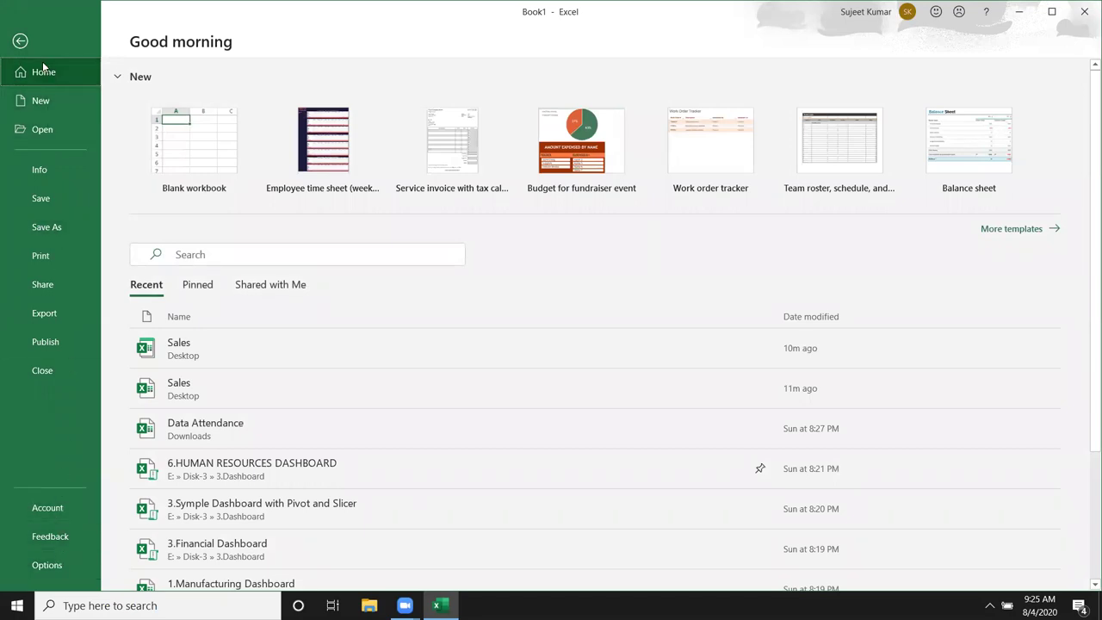
click(46, 565)
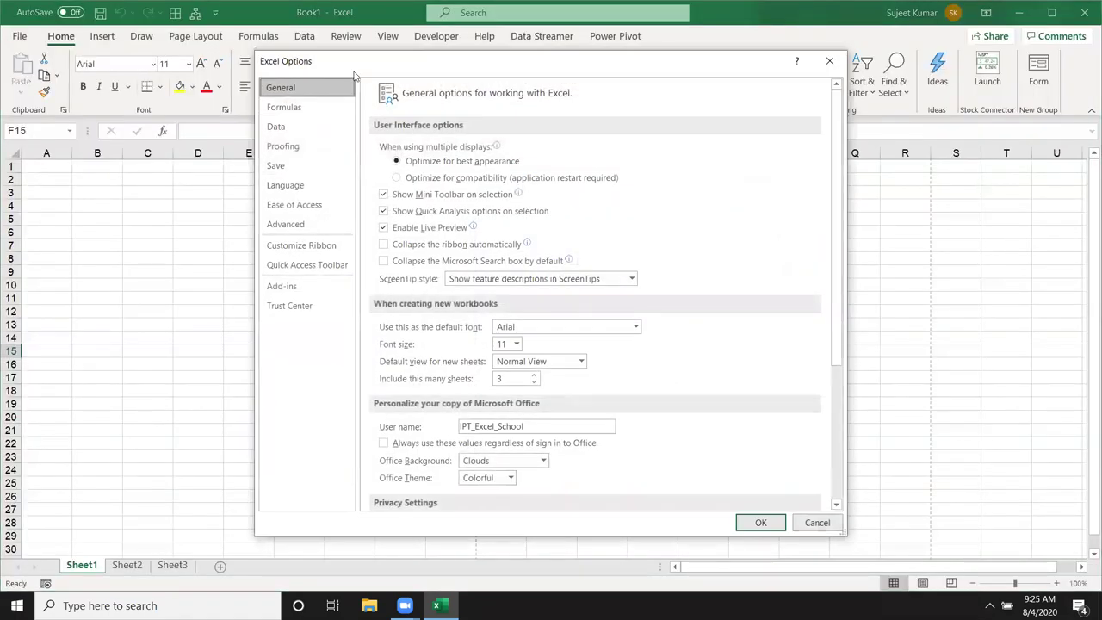
drag(606, 76, 613, 106)
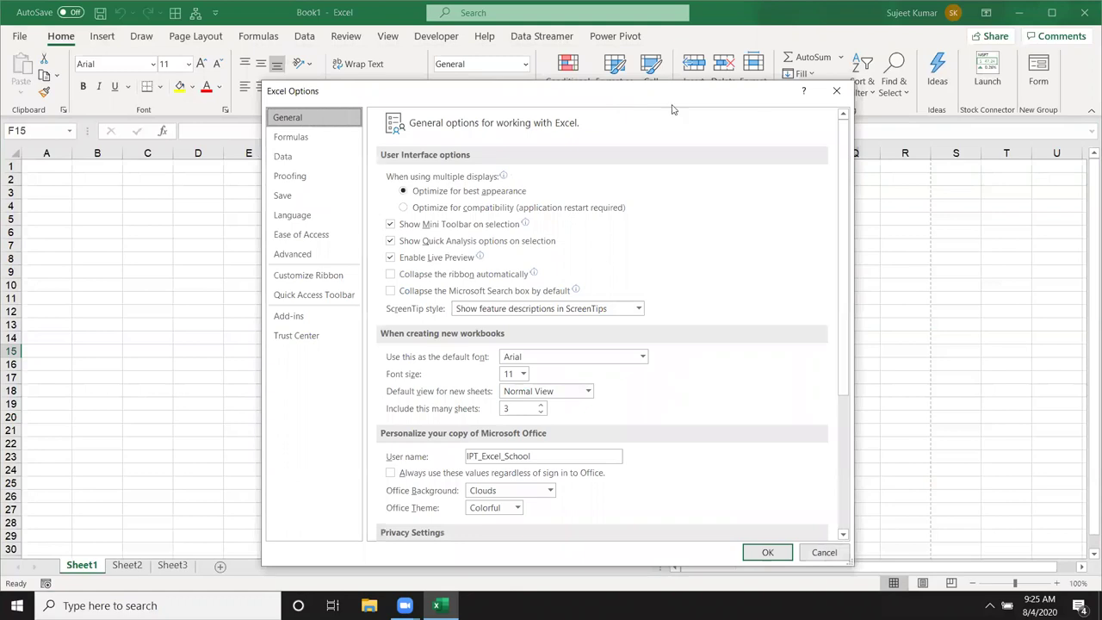
click(836, 91)
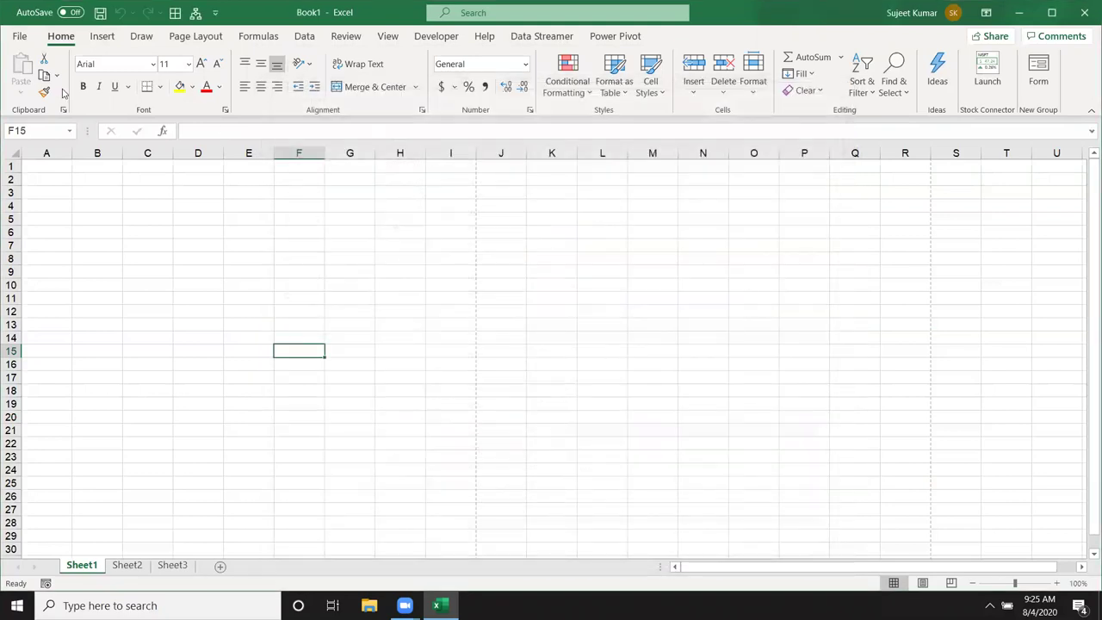